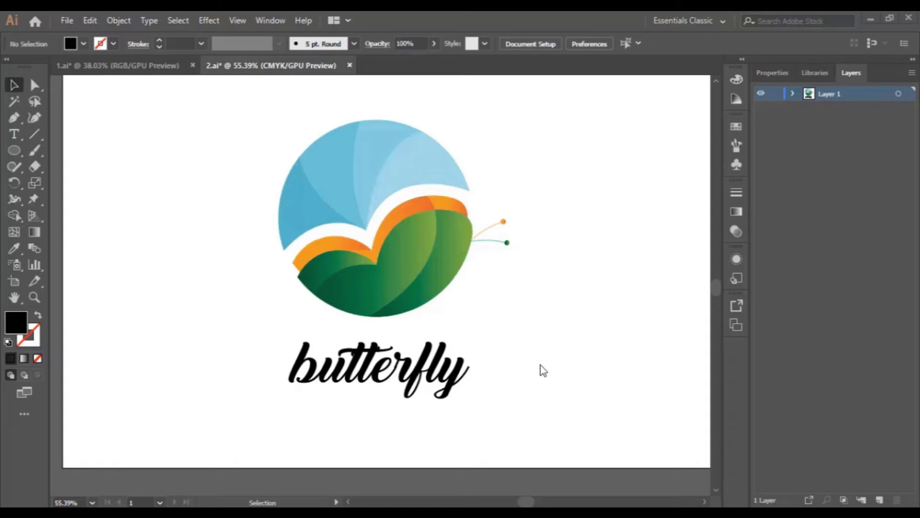
Create a new landscape document of 1920 x 1080 px with one artboard.
left_click(66, 21)
left_click(76, 37)
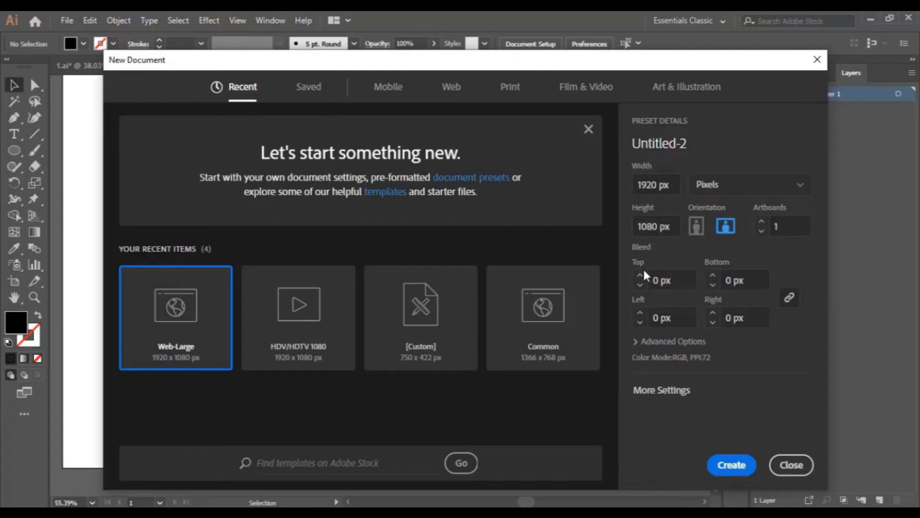
left_click(729, 463)
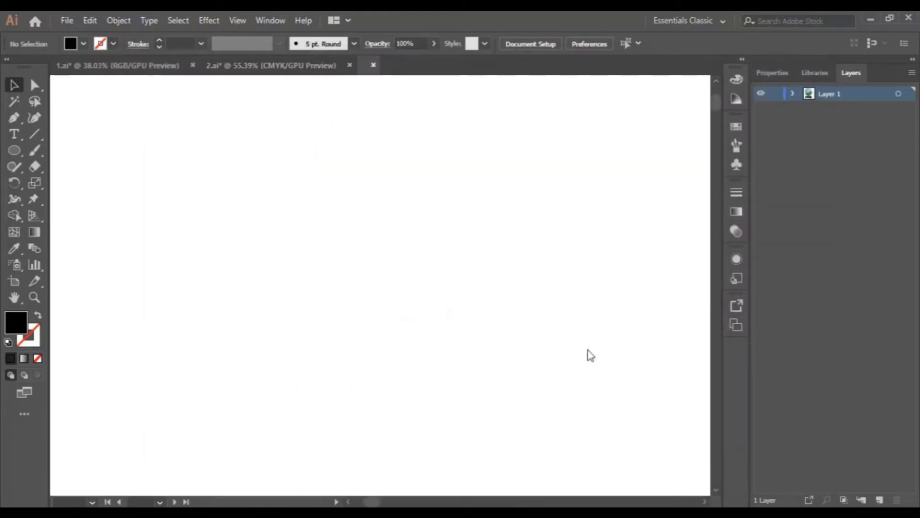
Copy the six blue, green and orange colour sample squares from 1.ai into the new document and place them in the artboard's upper-left corner.
left_click(129, 65)
left_click_drag(220, 130, 125, 131)
mouse_move(315, 134)
left_mouse_down()
mouse_move(430, 59)
mouse_move(264, 161)
mouse_move(316, 150)
left_mouse_up()
scroll(339, 240, "up", 1)
left_click_drag(373, 169, 98, 190)
left_click_drag(329, 155, 334, 114)
left_click(369, 195)
scroll(352, 237, "up", 2)
scroll(343, 180, "down", 2)
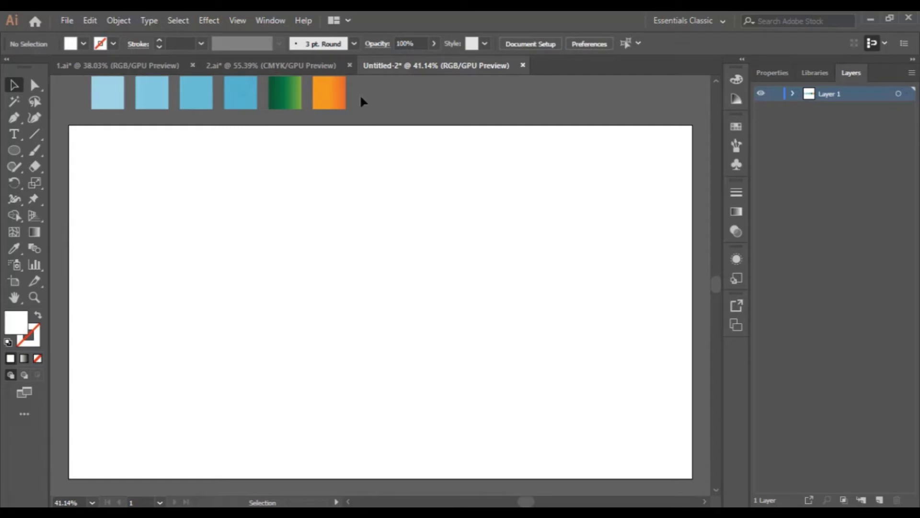
left_click_drag(94, 111, 328, 158)
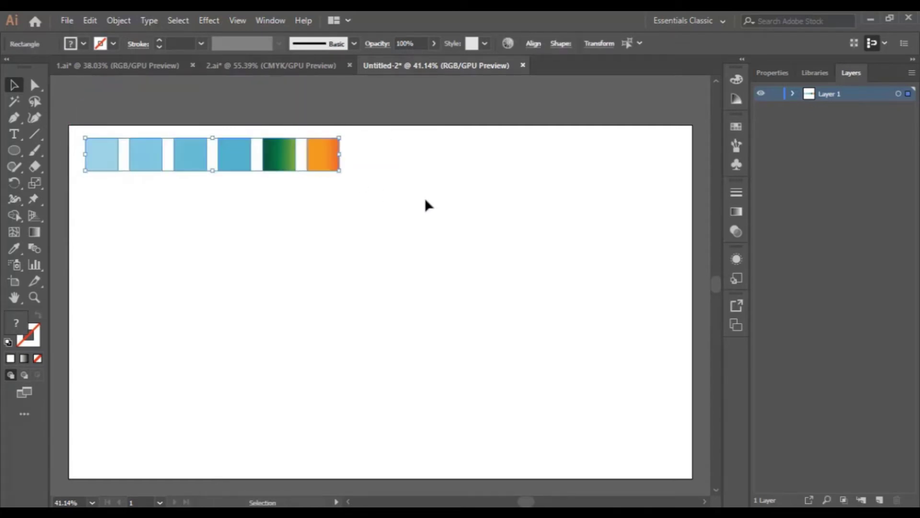
left_click(415, 211)
Draw a large circle with the Ellipse tool near the middle of the artboard, below the colour samples.
scroll(416, 211, "down", 1)
left_click(34, 298)
left_click_drag(317, 281, 358, 246)
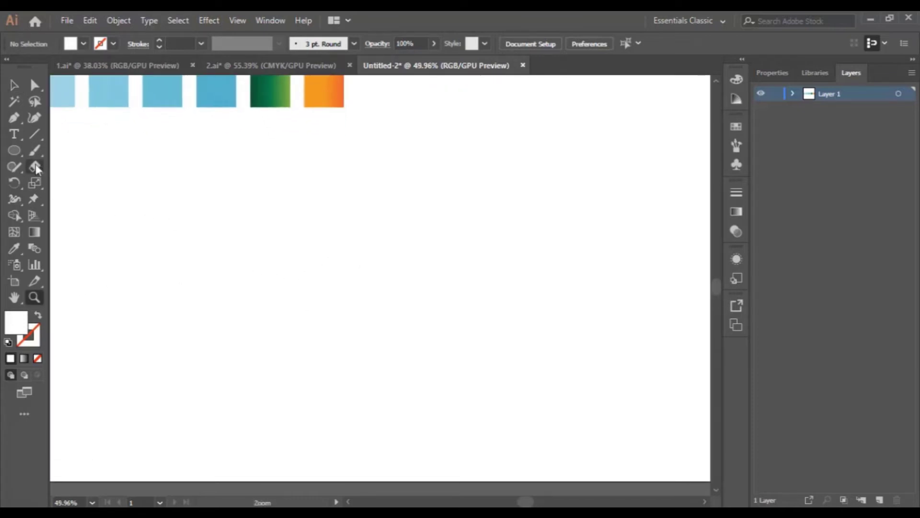
left_click(14, 151)
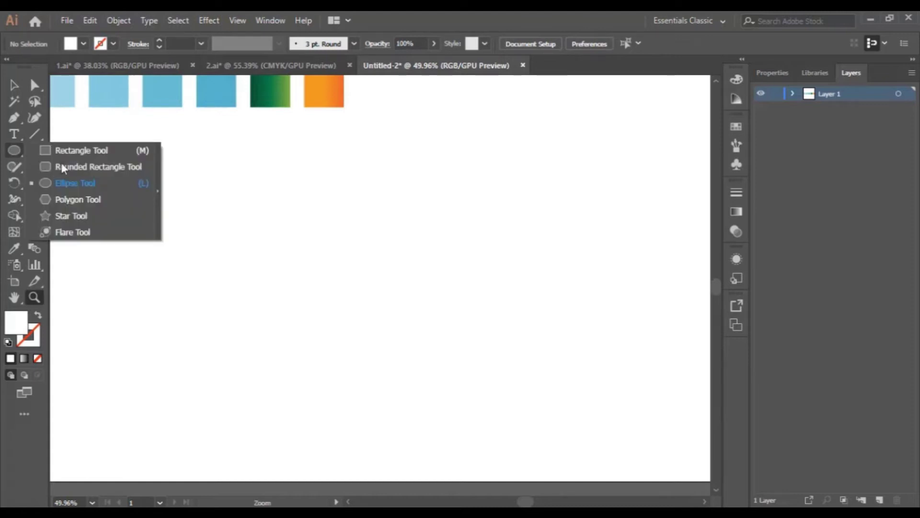
left_click(91, 185)
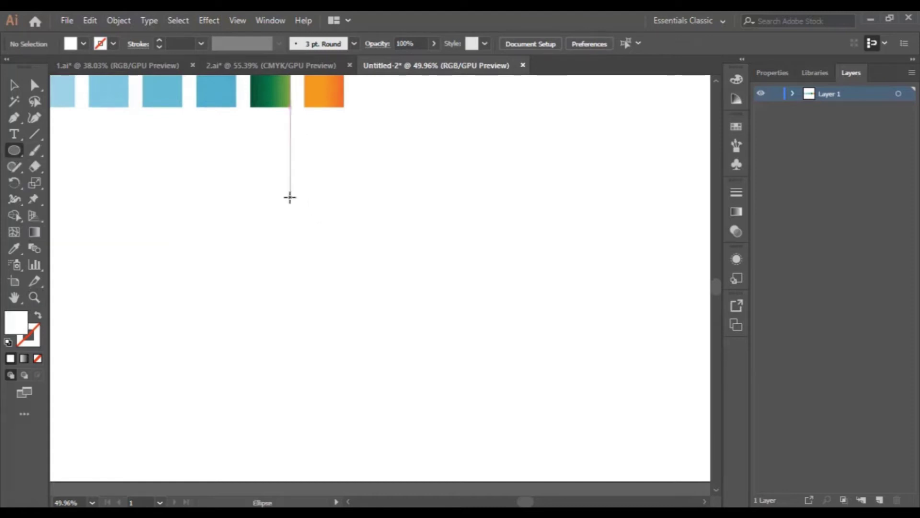
left_click_drag(273, 181, 530, 413)
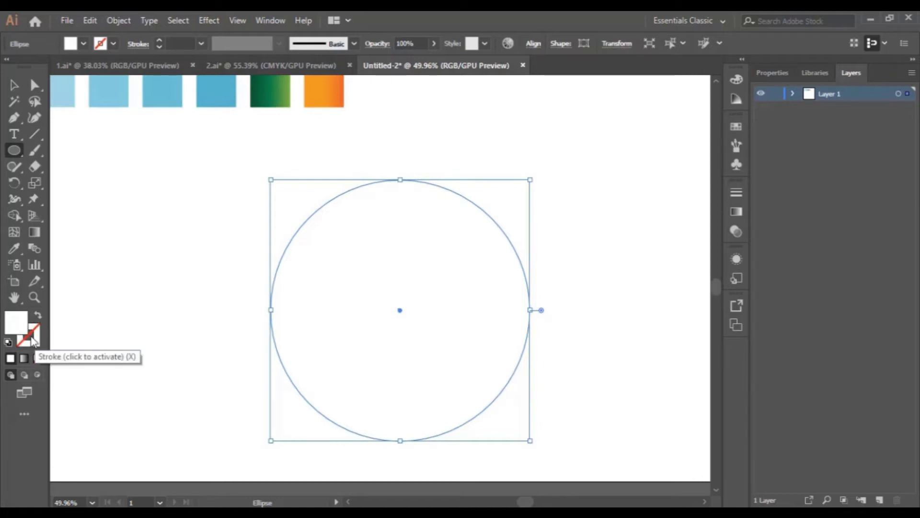
Give the circle no fill and a black 000000 stroke, and deselect it.
left_click(38, 315)
left_click(40, 343)
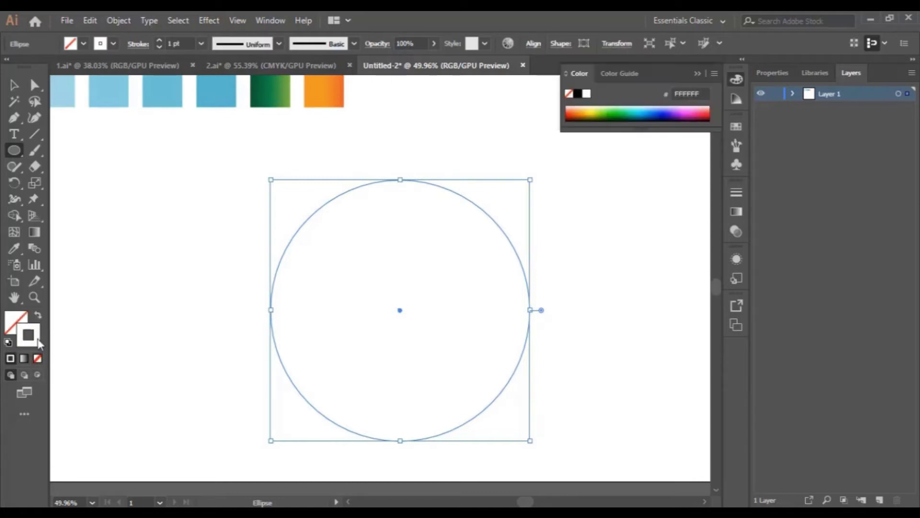
double_click(37, 337)
left_click_drag(515, 348, 508, 363)
left_click(825, 197)
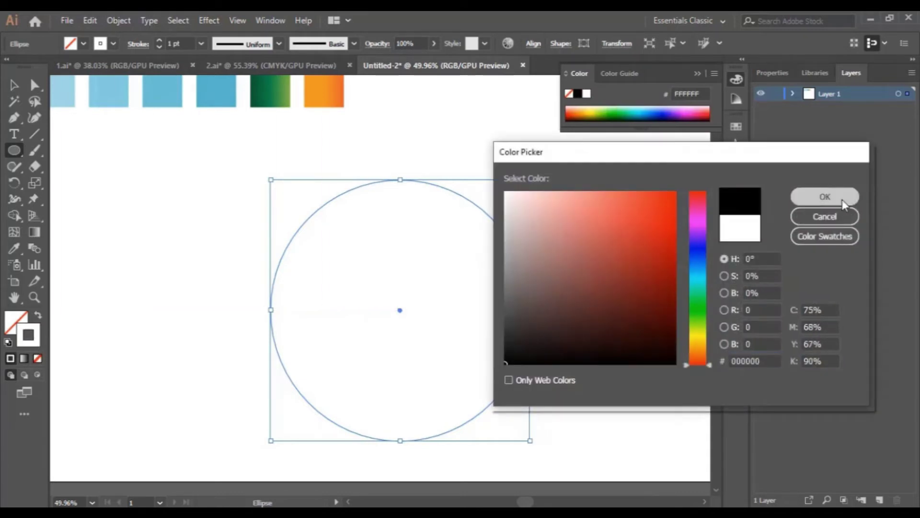
left_click(13, 85)
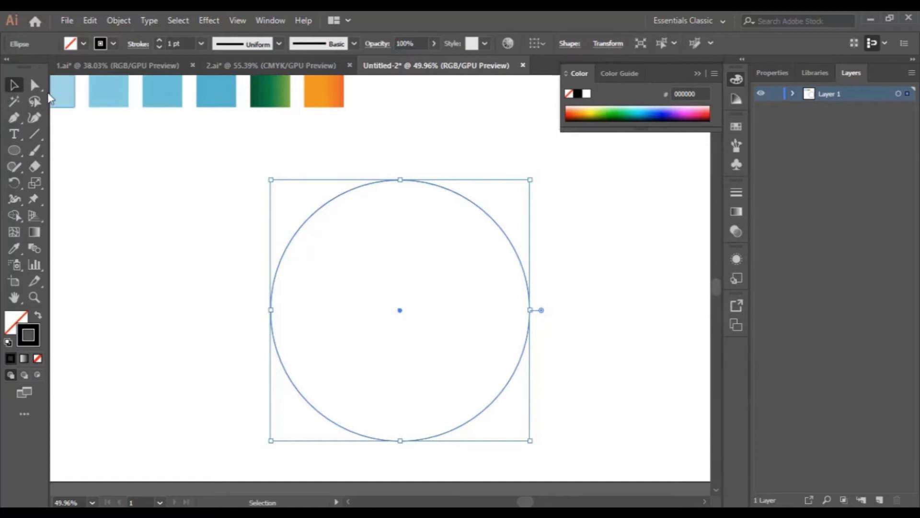
left_click(548, 258)
left_click_drag(493, 220, 466, 203)
scroll(467, 209, "down", 1)
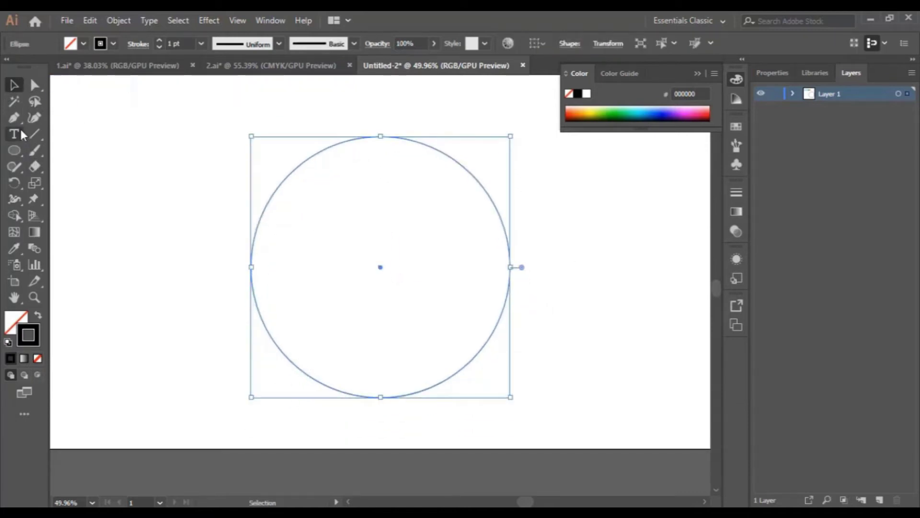
left_click(148, 153)
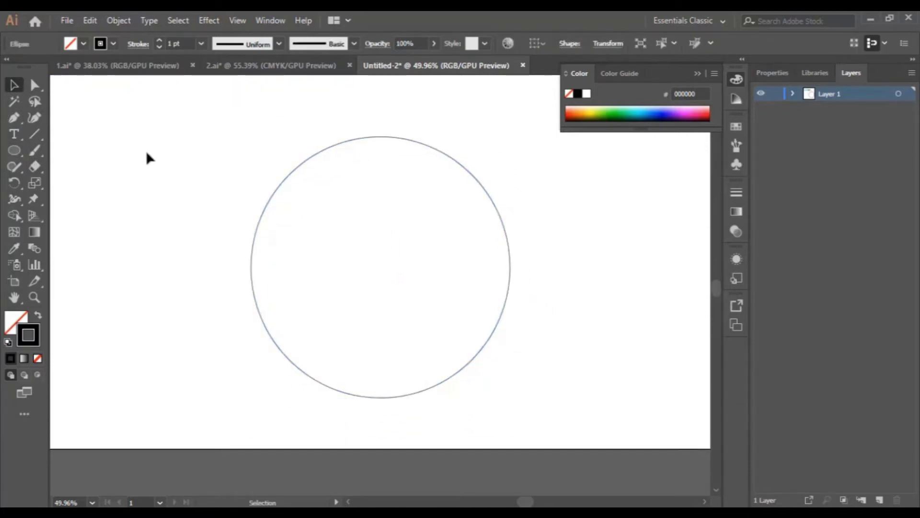
Draw a two-arch wing curve with the Pen tool from the circle's lower-left edge to its right edge, with a sharp corner between the arches.
left_click(17, 119)
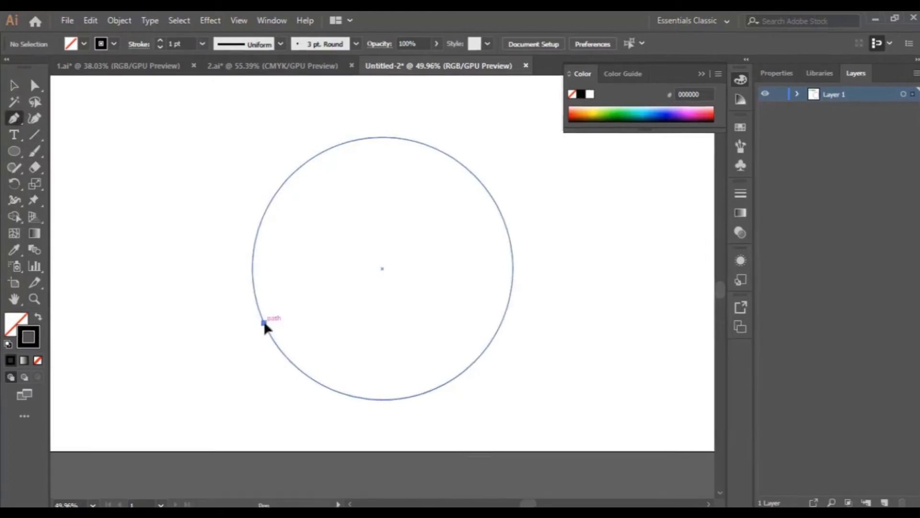
left_click(262, 321)
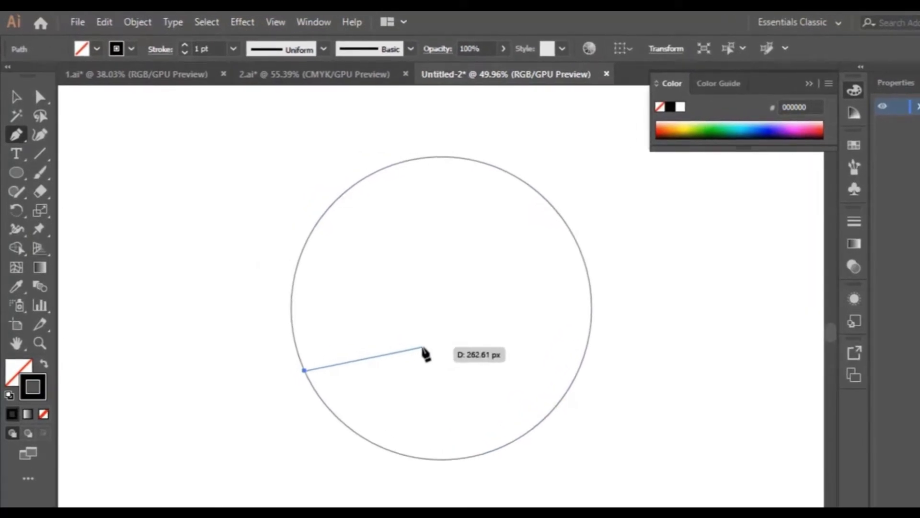
left_click_drag(424, 348, 504, 391)
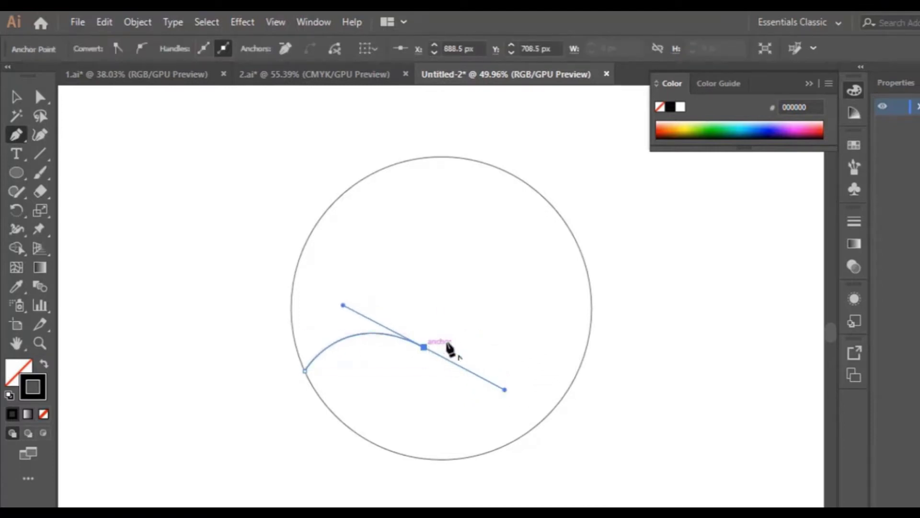
left_click(424, 346)
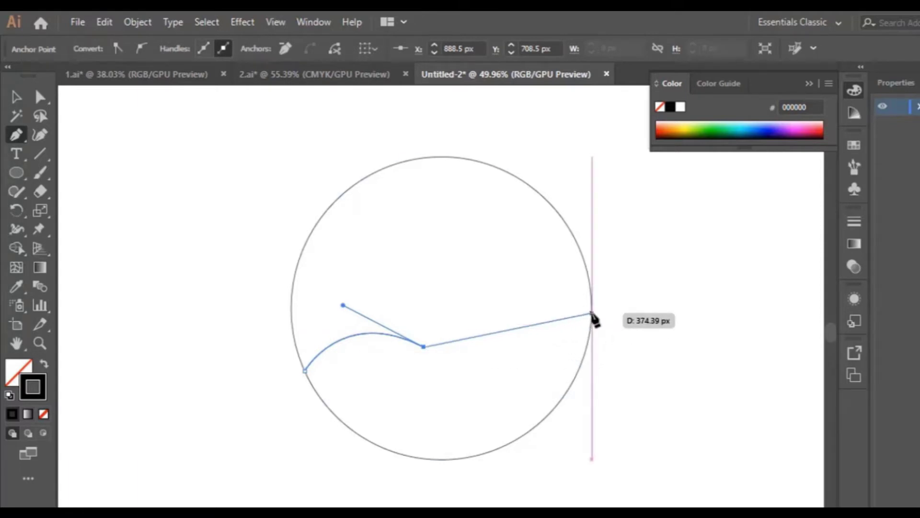
left_click_drag(593, 314, 718, 384)
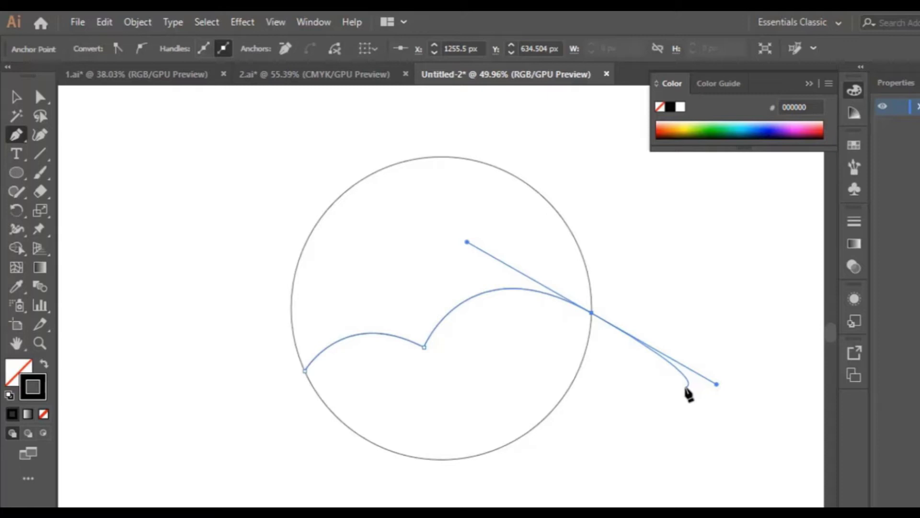
left_click(16, 97)
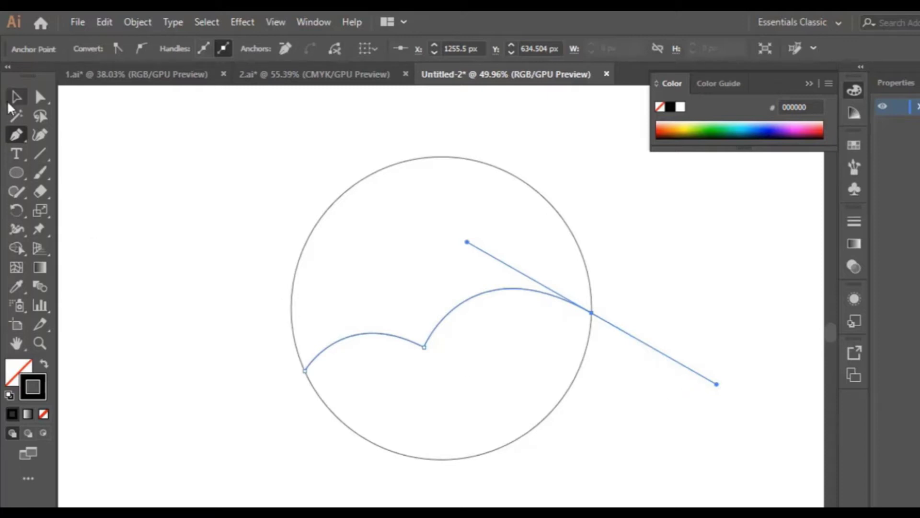
left_click(717, 418)
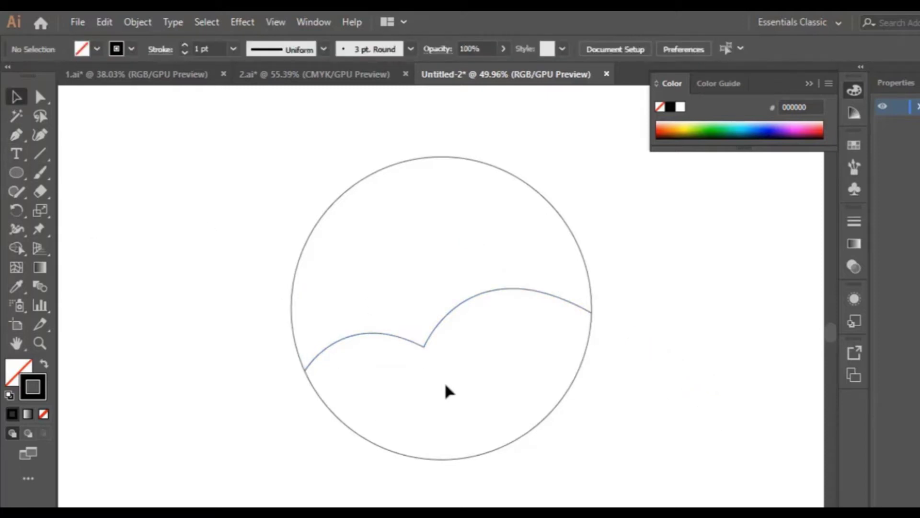
Duplicate the wing curve about 29 px straight up and stretch the copy's left end out to the circle's outline.
left_click(462, 309)
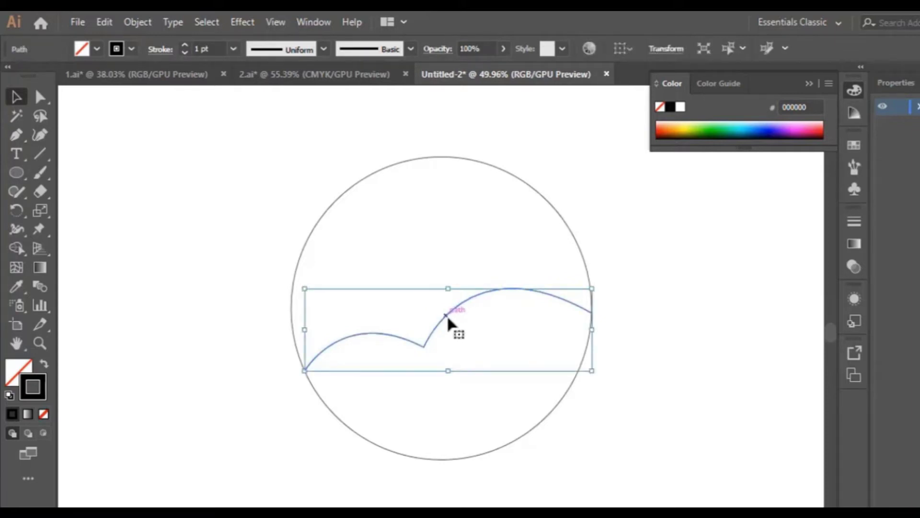
left_click_drag(448, 318, 444, 304)
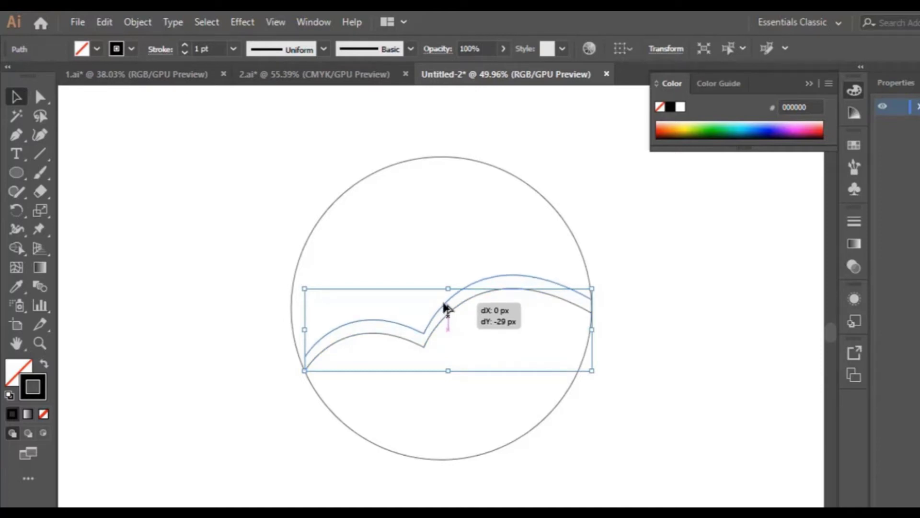
left_click_drag(444, 306, 444, 306)
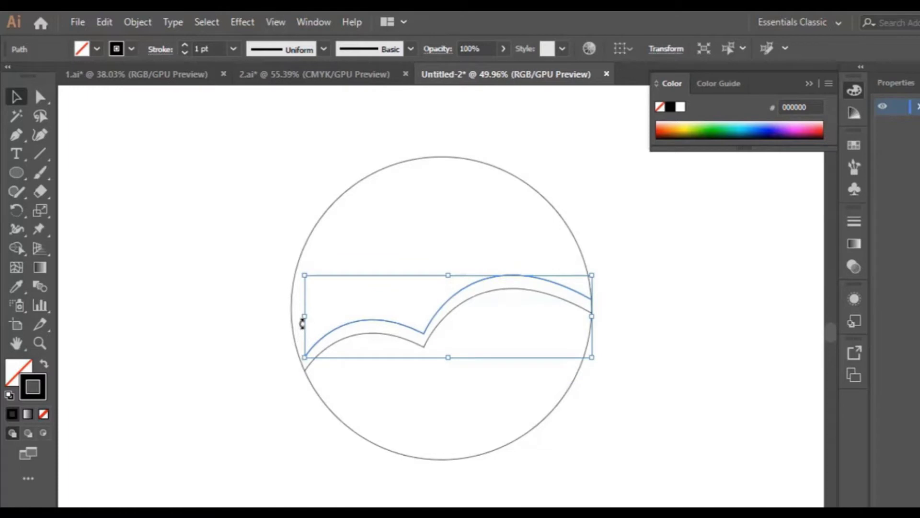
left_click_drag(308, 319, 298, 319)
left_click(674, 343)
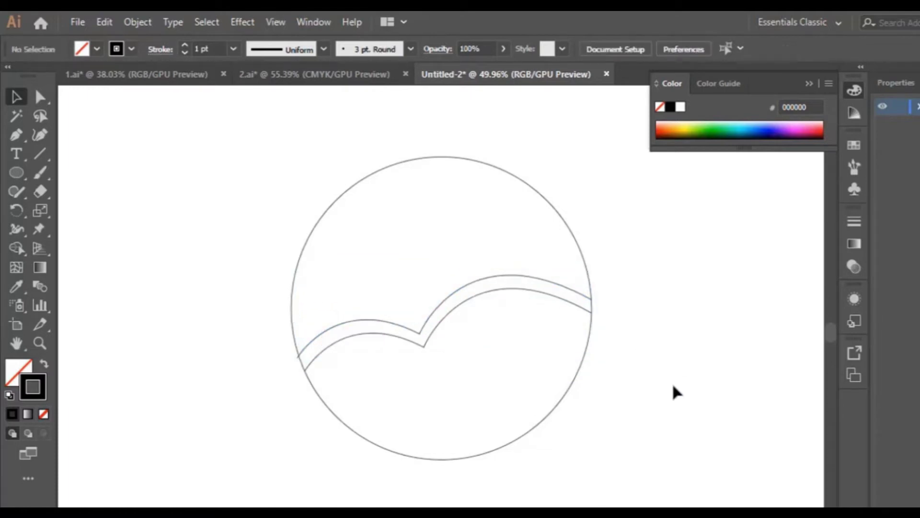
Nudge the lower wing curve down in small increments to widen the band between the two curves.
left_click(490, 292)
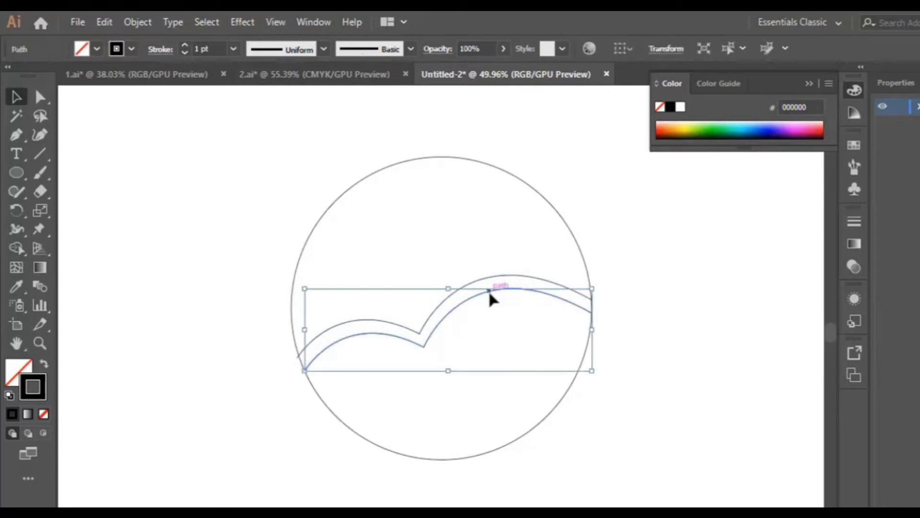
key("Down")
key("Down")
key("Down")
key("Down")
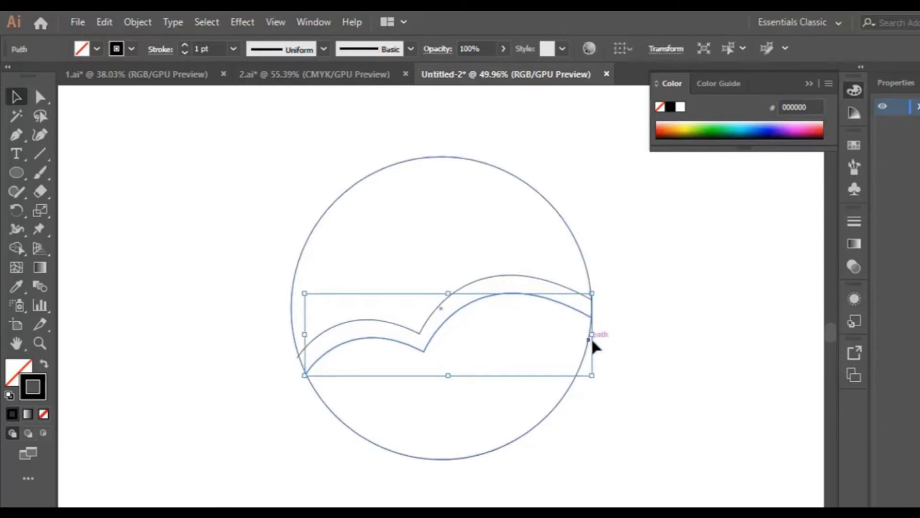
left_click(652, 377)
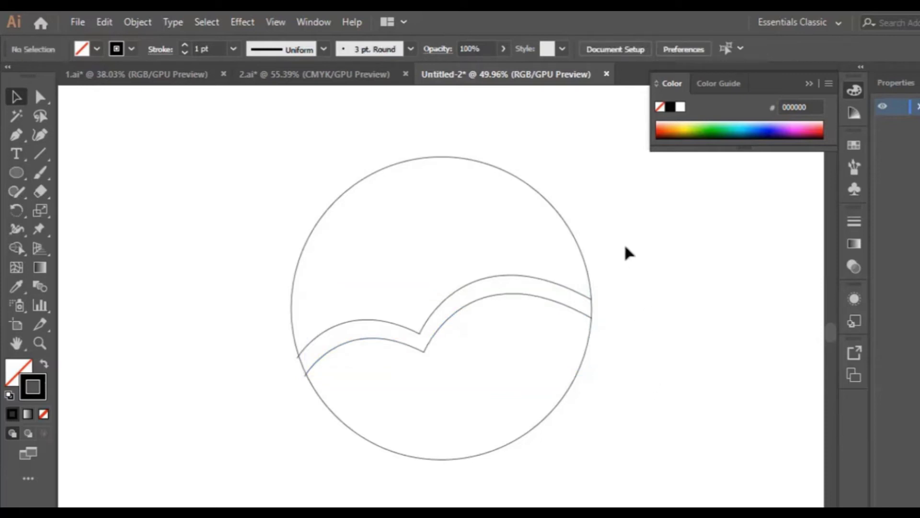
left_click_drag(639, 223, 290, 398)
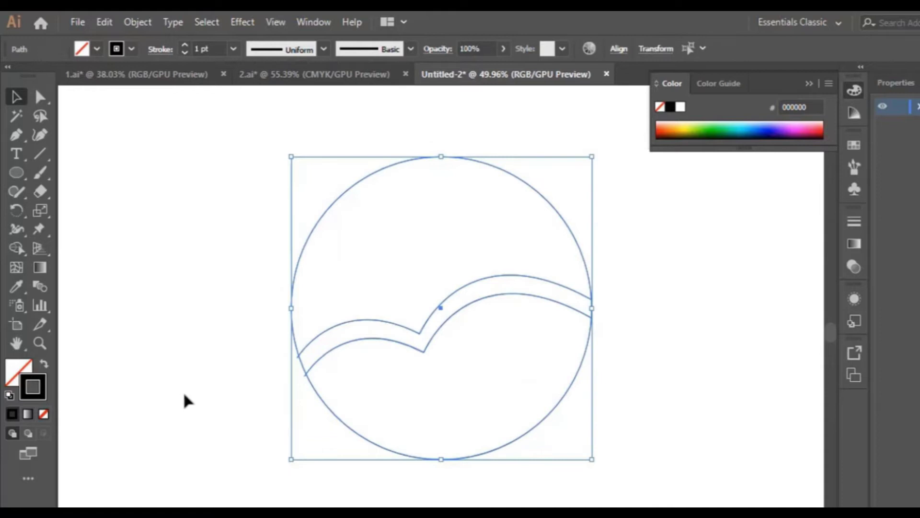
left_click(669, 366)
left_click(577, 312)
key("Down")
key("Down")
key("Down")
key("Down")
key("Down")
key("Down")
left_click(637, 285)
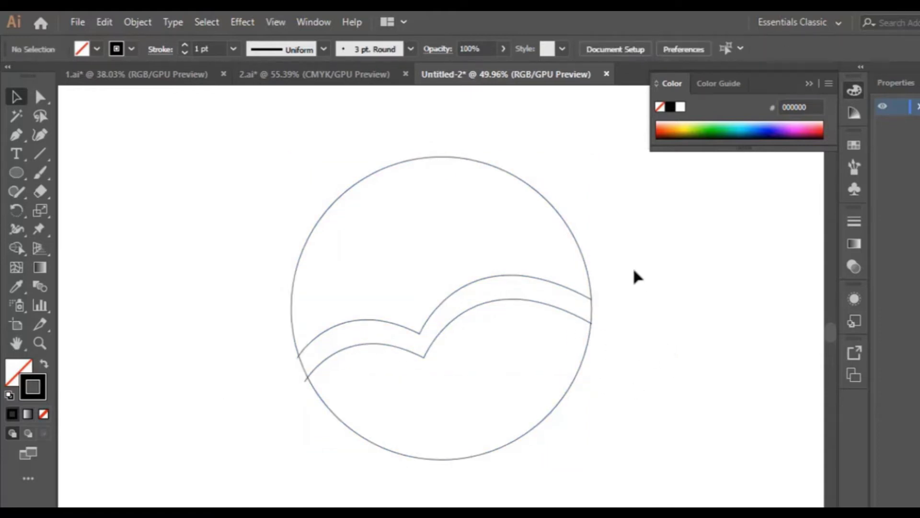
Remove the overhanging left curve ends and the band between the two wing curves from the circle with the Shape Builder tool.
left_click_drag(627, 229, 271, 422)
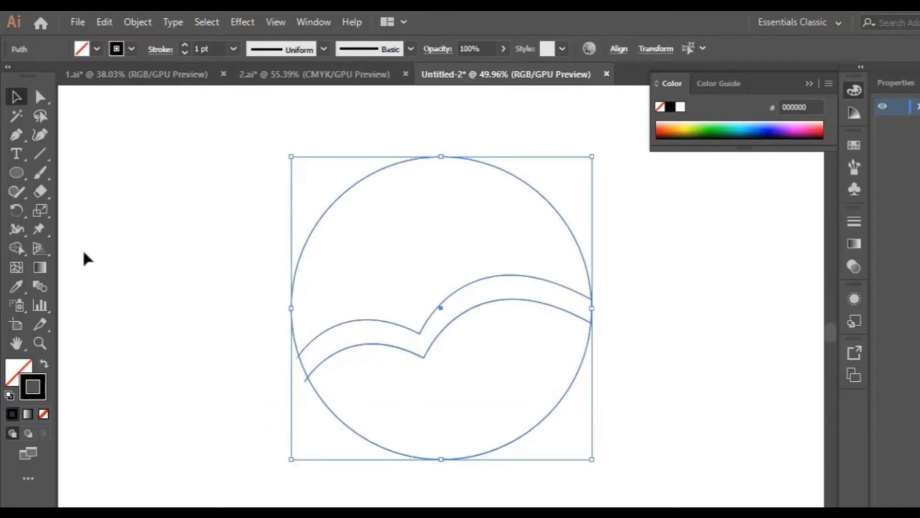
left_click(18, 249)
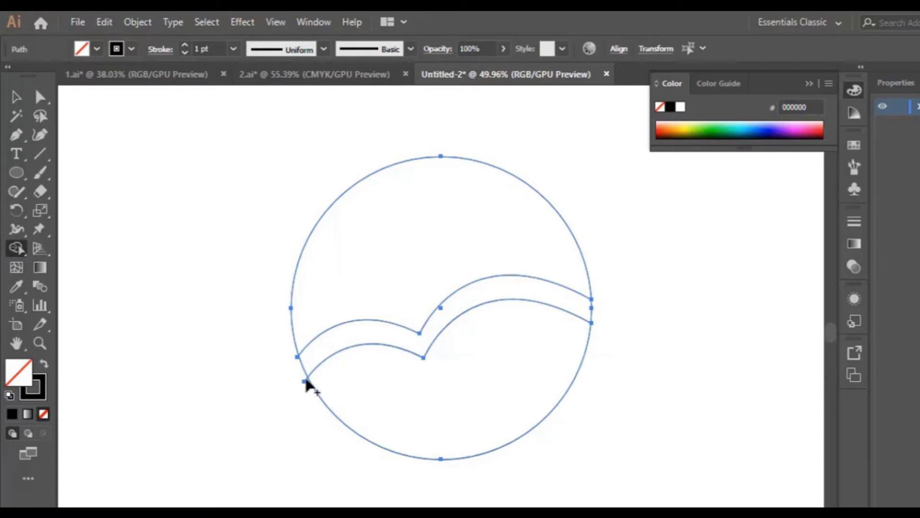
left_click(40, 343)
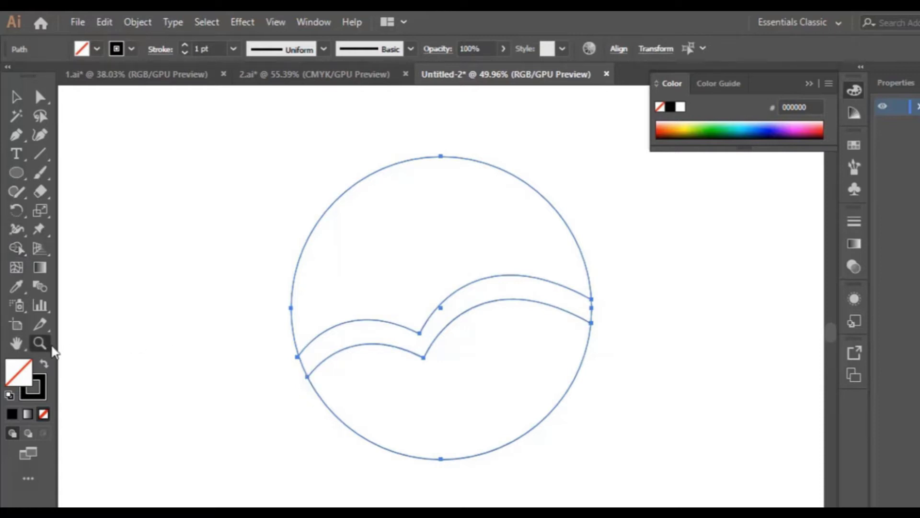
left_click(301, 367)
left_click(464, 322)
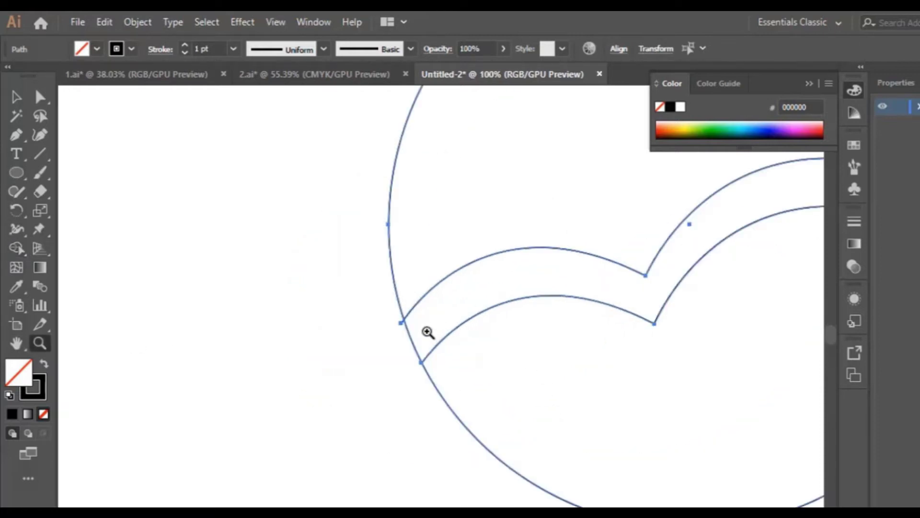
left_click(16, 248)
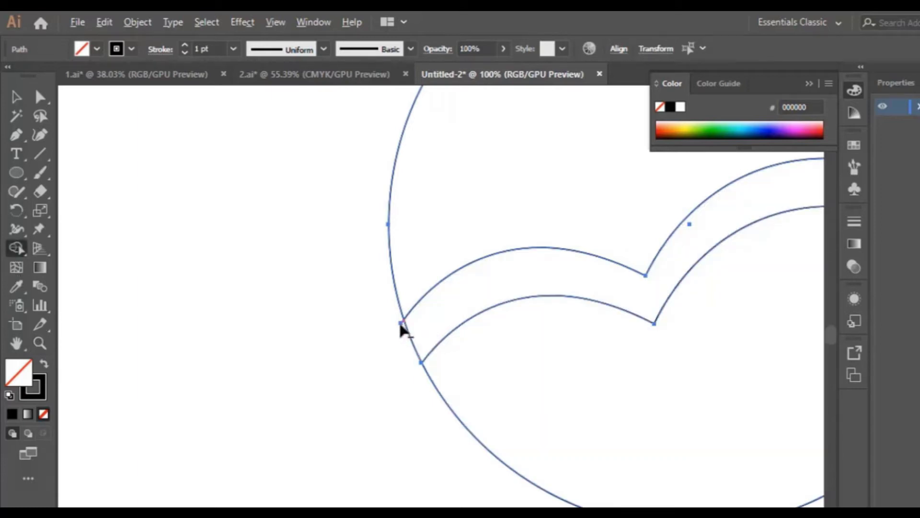
left_click(416, 345, "alt")
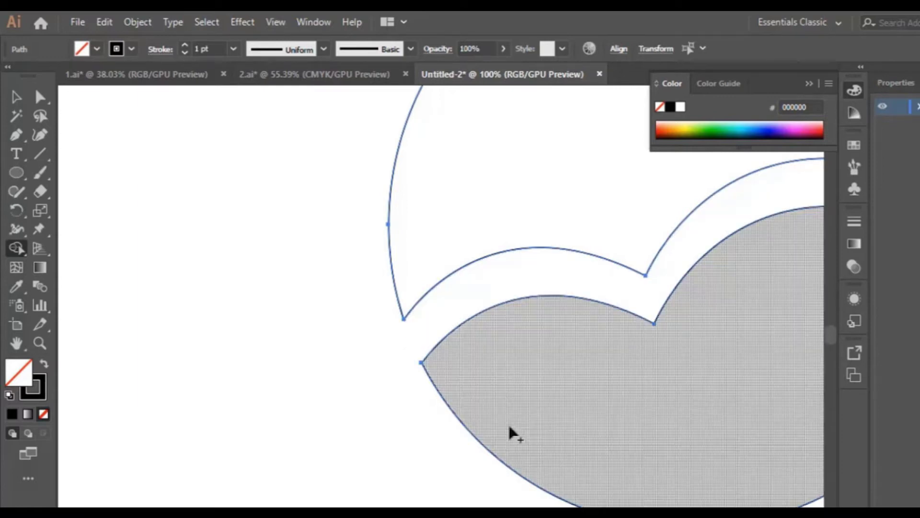
Remove the short outline segment joining the two wing shapes at the circle's right edge with the Shape Builder tool, and deselect everything.
key("ctrl+minus")
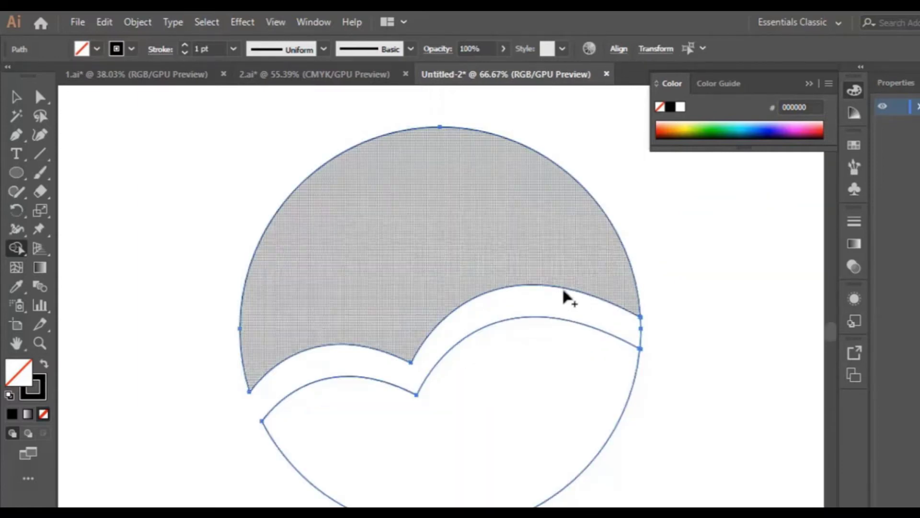
left_click(39, 343)
left_click(647, 339)
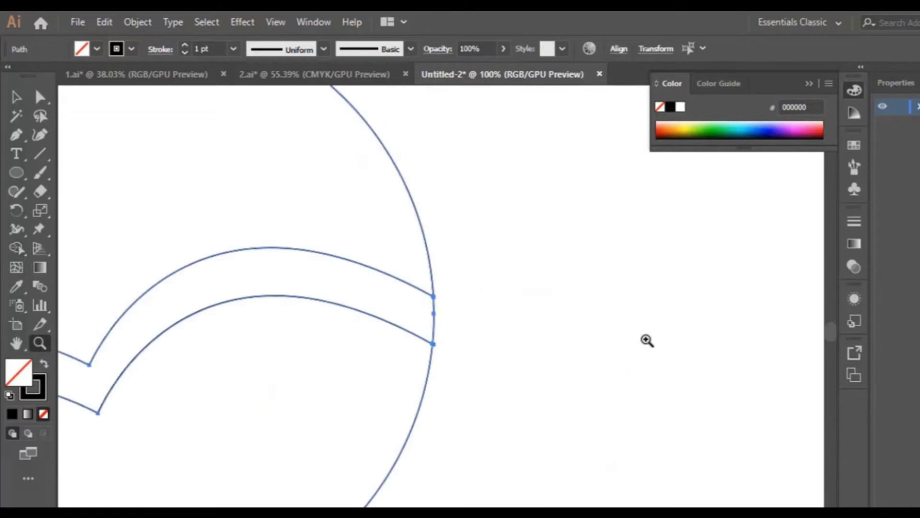
left_click(420, 326)
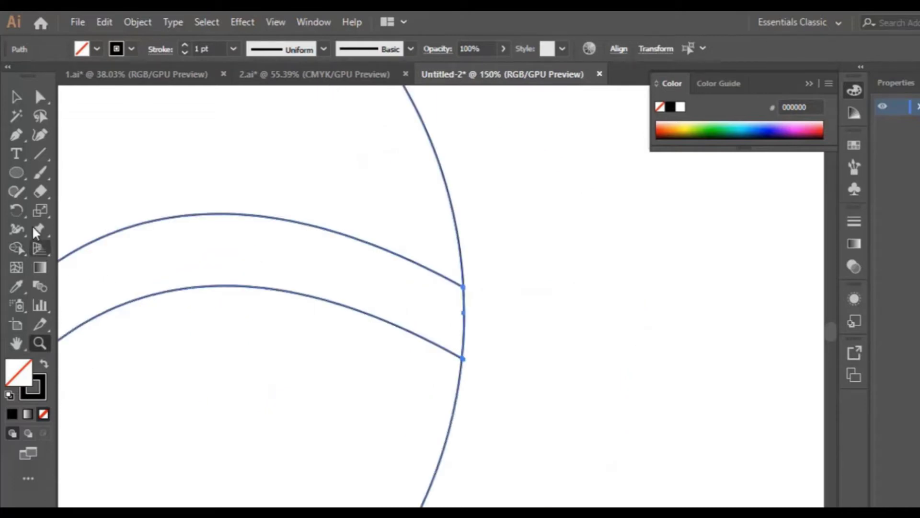
left_click(17, 248)
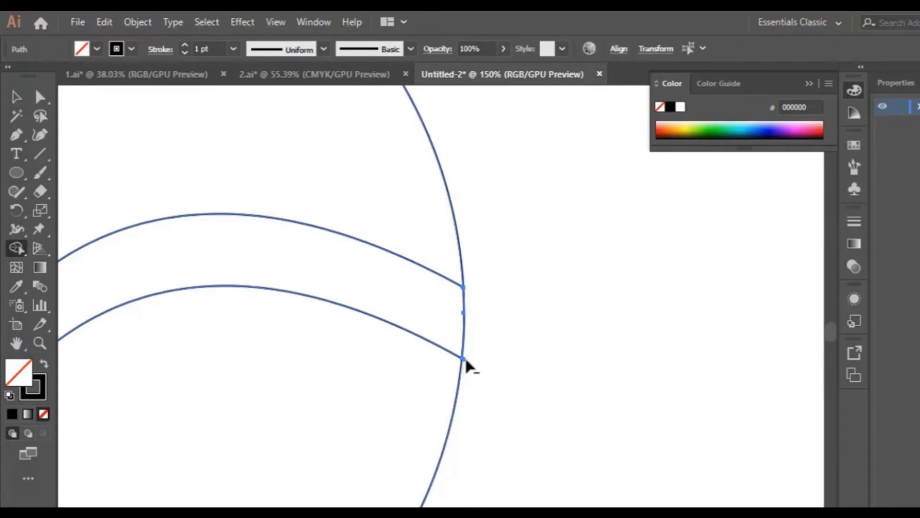
left_click(465, 338, "alt")
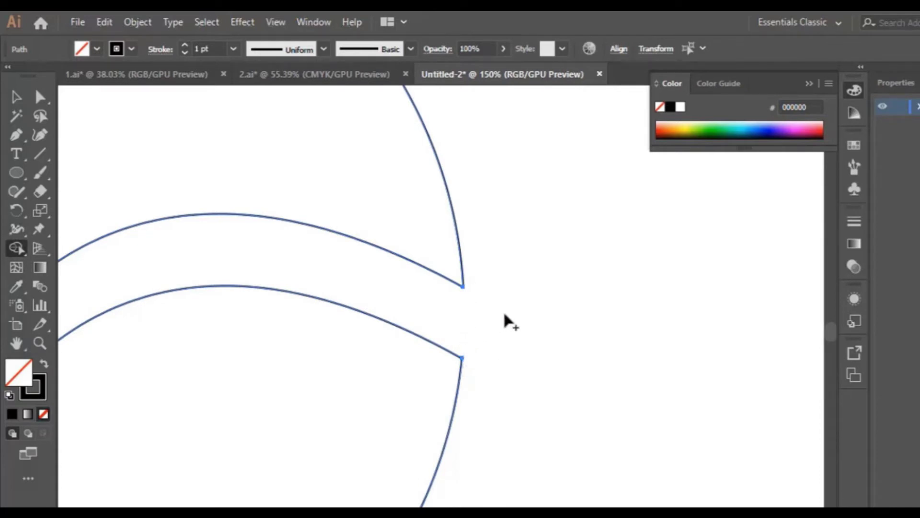
key("ctrl+minus")
key("ctrl+minus")
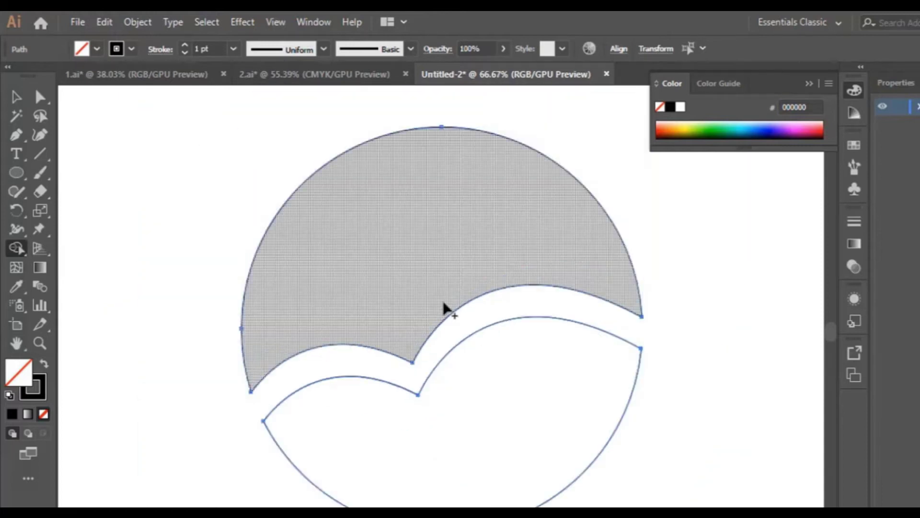
scroll(332, 257, "down", 2)
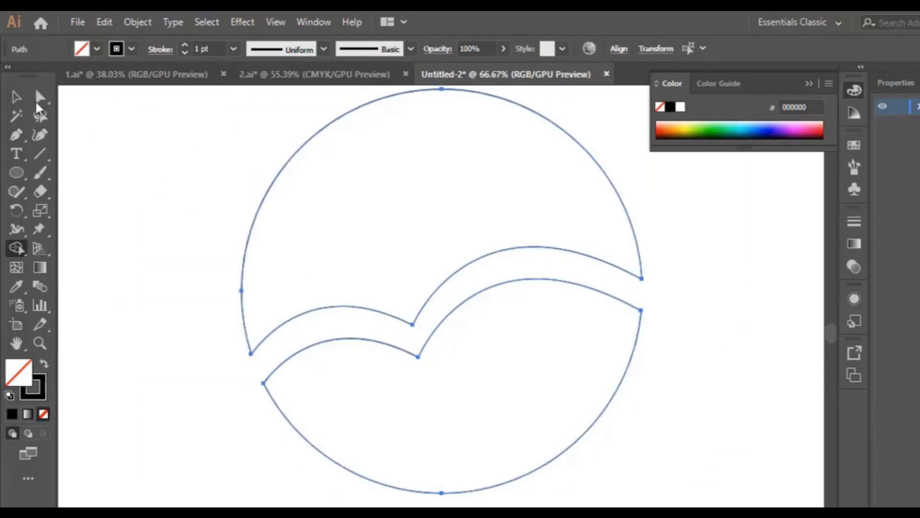
left_click(16, 97)
left_click(726, 323)
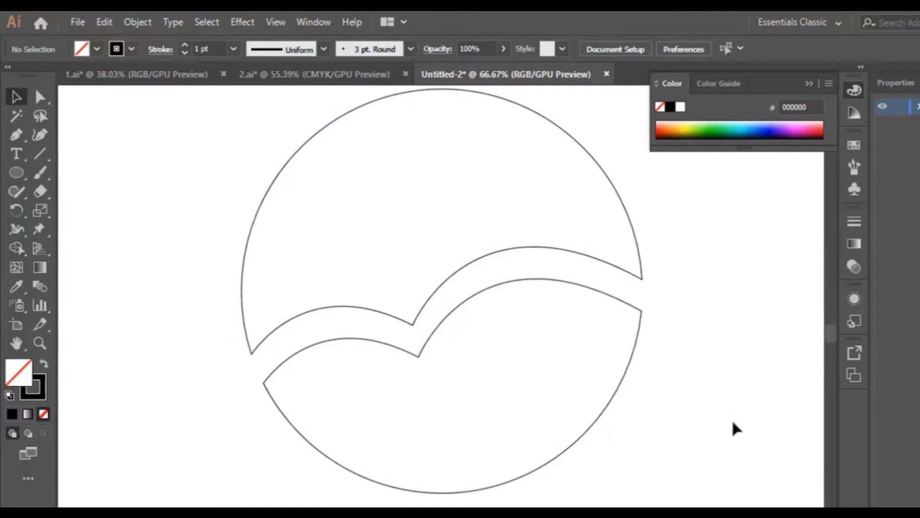
Round the lower shape's right tip with the Curvature tool by adding a point beside it and moving the curve's end down the outline.
left_click(627, 340)
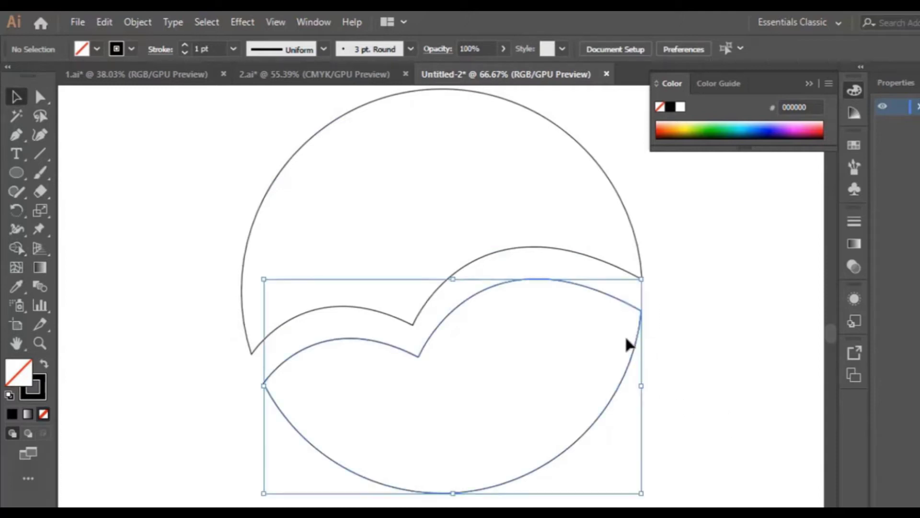
left_click(40, 343)
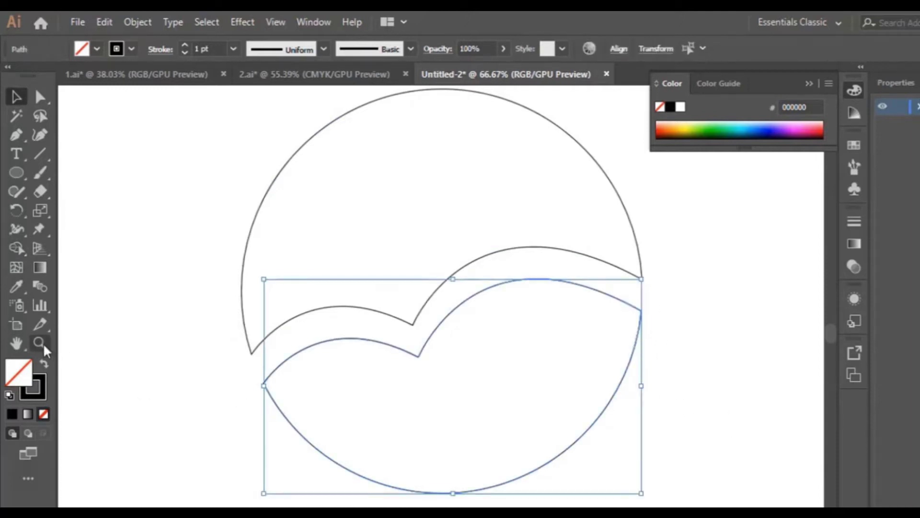
left_click(641, 331)
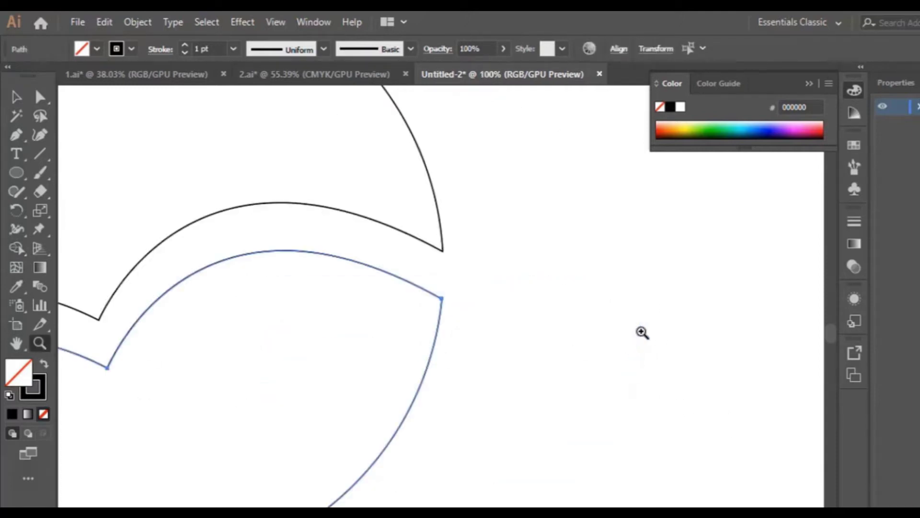
left_click(39, 98)
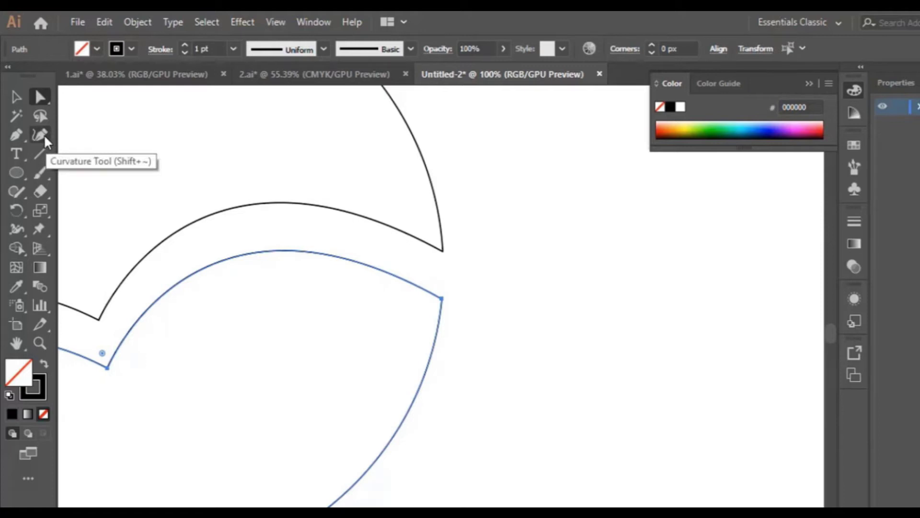
left_click(16, 135)
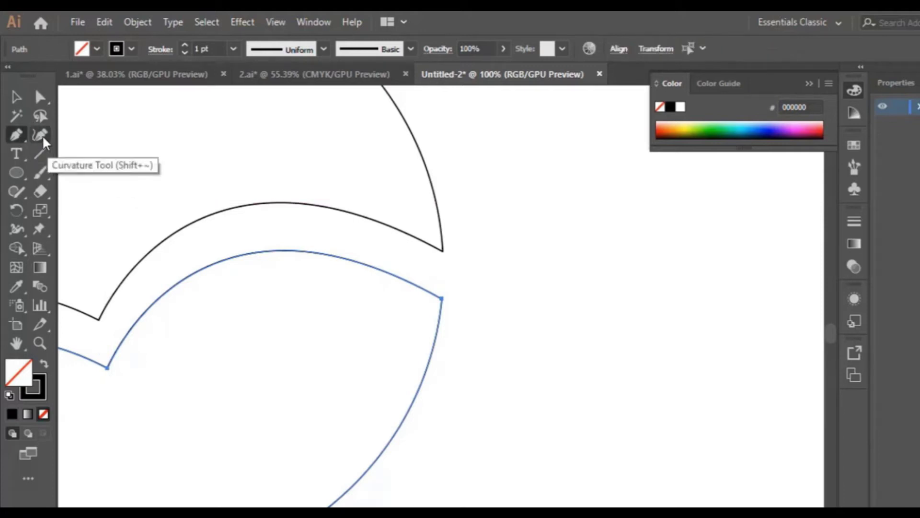
left_click(43, 138)
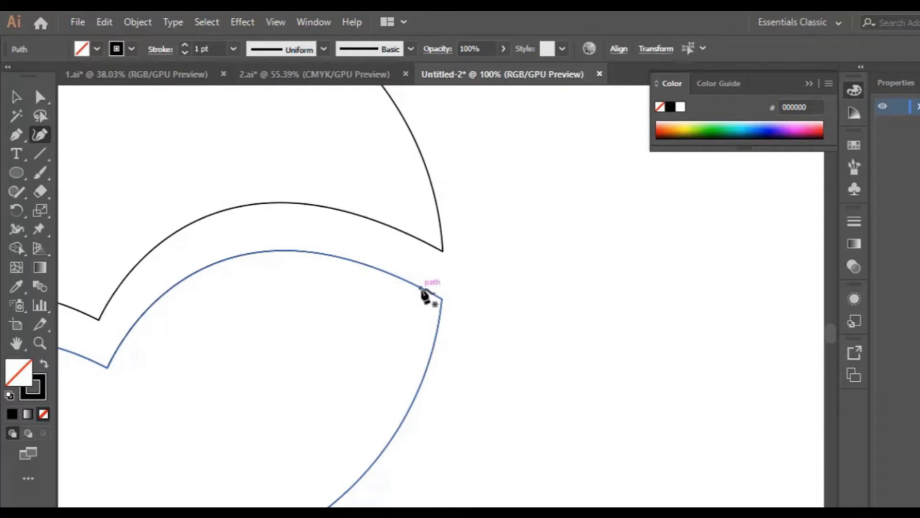
left_click(442, 299)
left_click(419, 286)
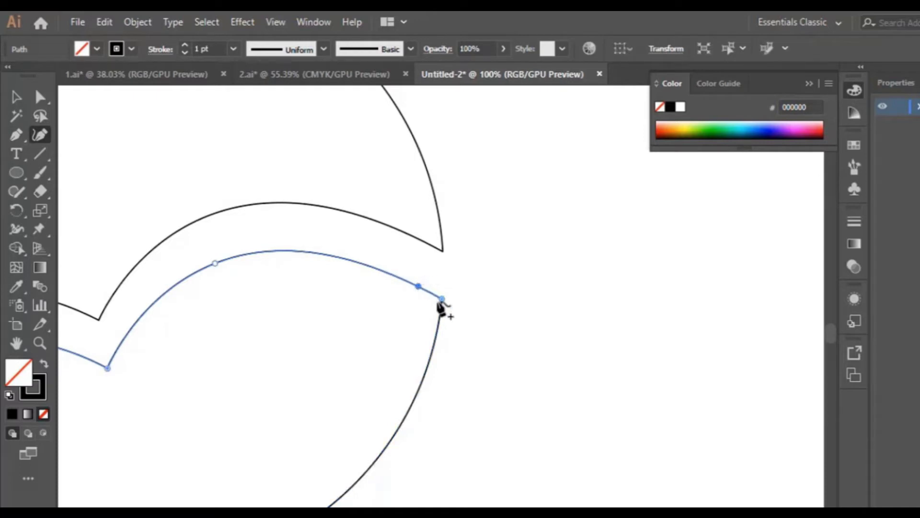
left_click_drag(442, 298, 439, 318)
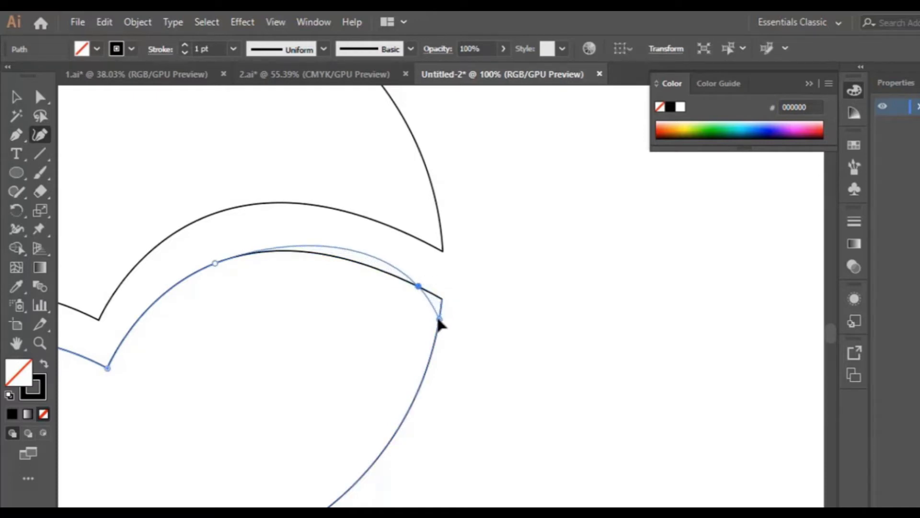
left_click_drag(438, 324, 435, 341)
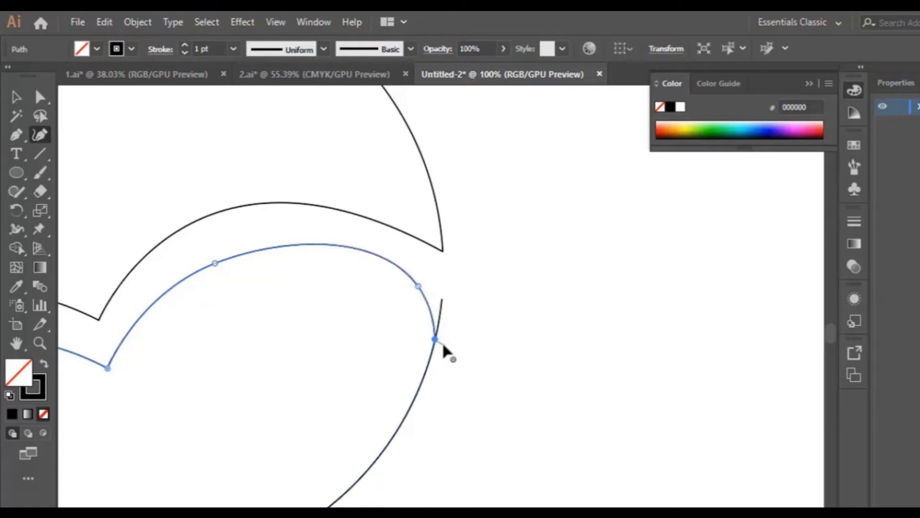
Add a curve point on the lower shape's right arch and adjust the neighbouring points to smooth the rounded tip.
left_click(351, 247)
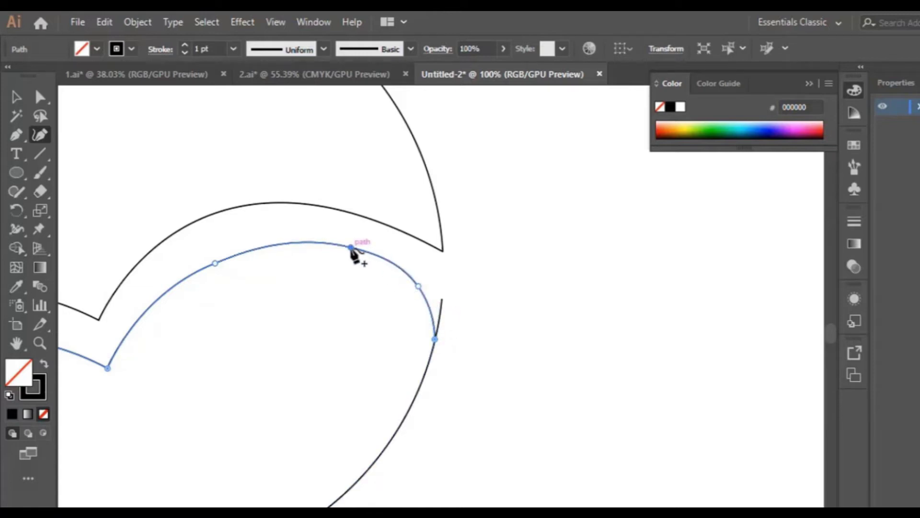
left_click_drag(352, 247, 348, 257)
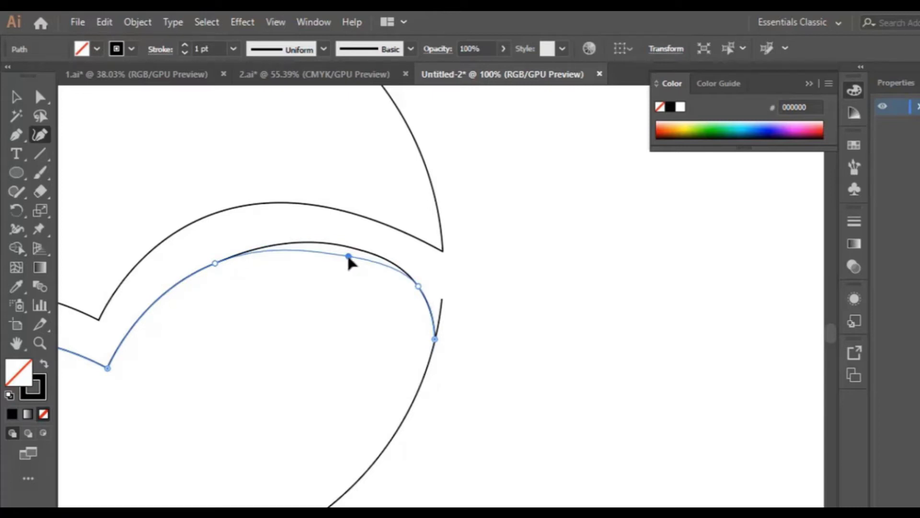
left_click_drag(419, 287, 429, 304)
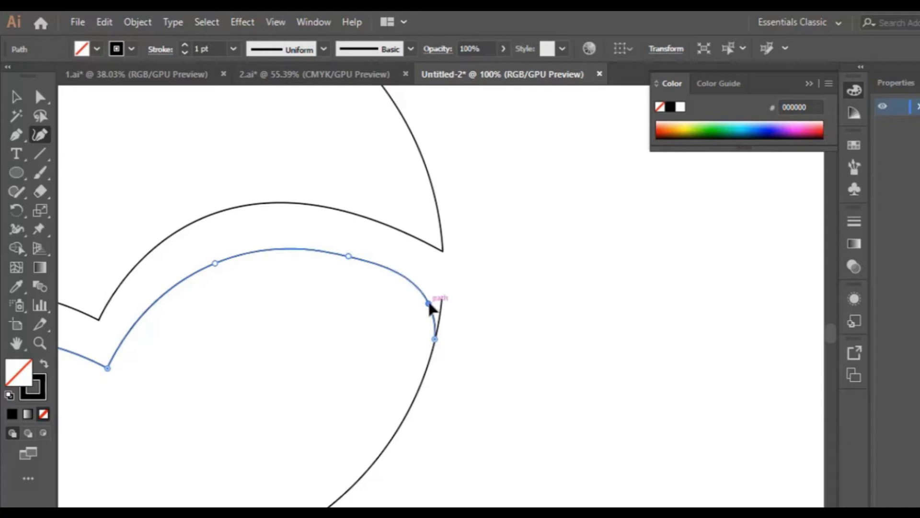
left_click_drag(348, 256, 346, 250)
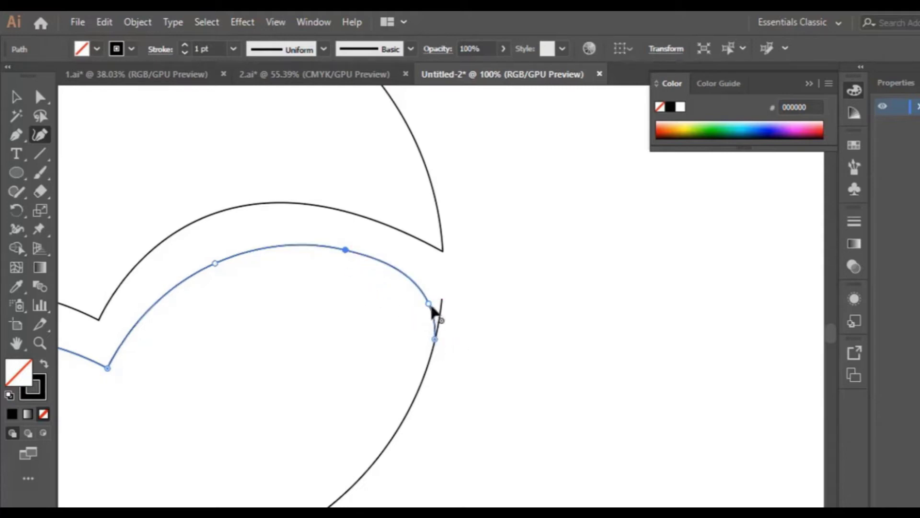
left_click_drag(434, 340, 433, 352)
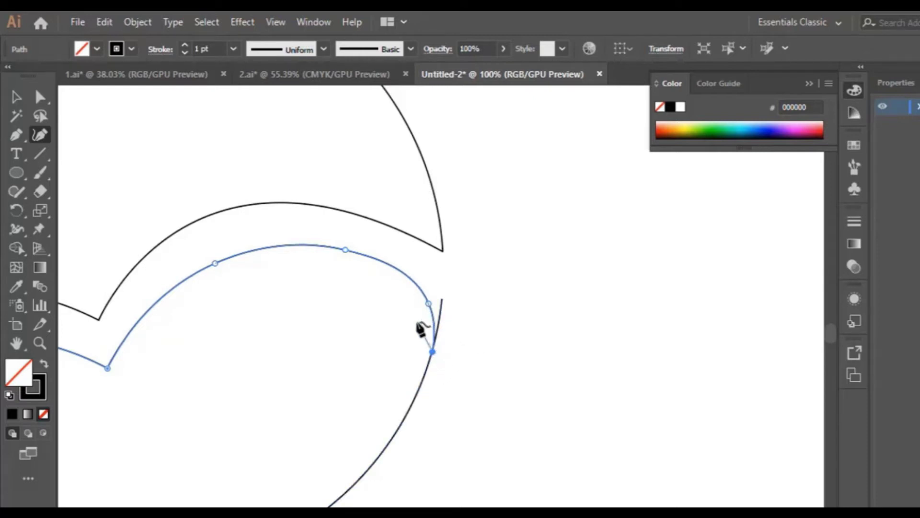
left_click_drag(430, 307, 423, 305)
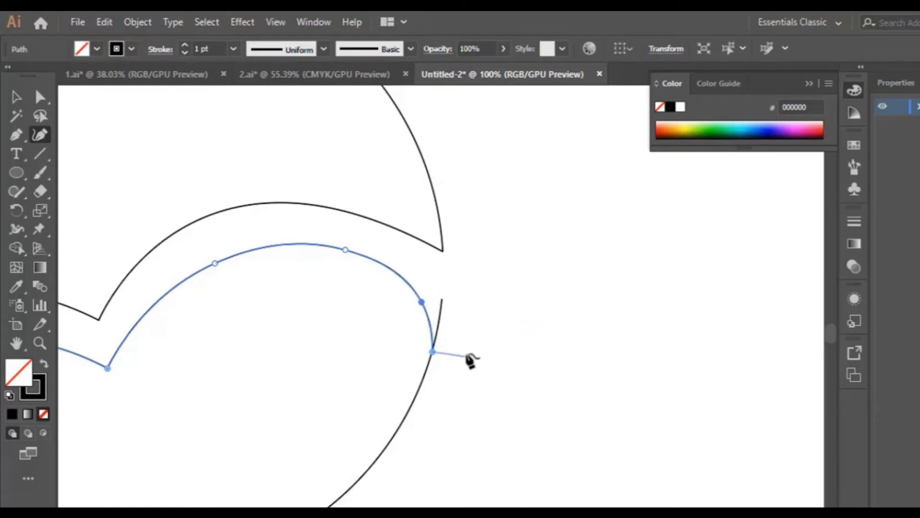
Select the lower shape's paths and remove the outline stub left outside its rounded tip with the Shape Builder tool.
left_click(23, 102)
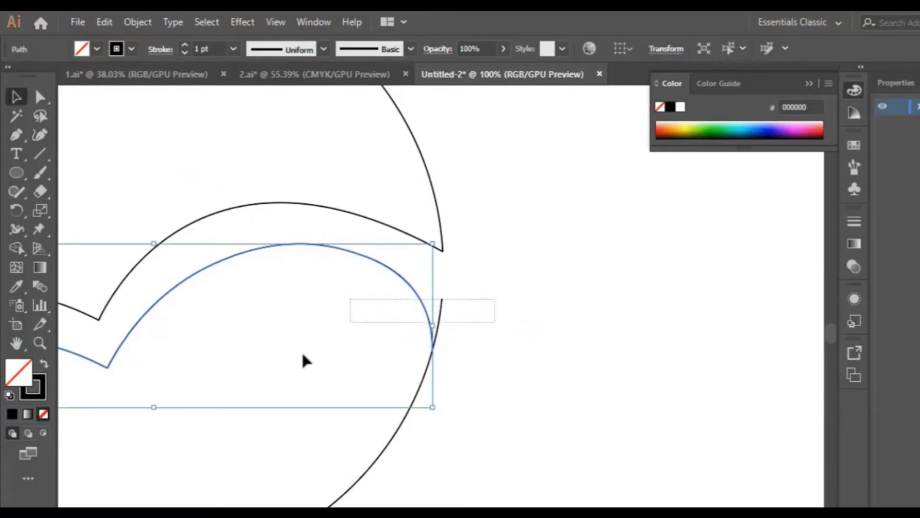
key("ctrl+a")
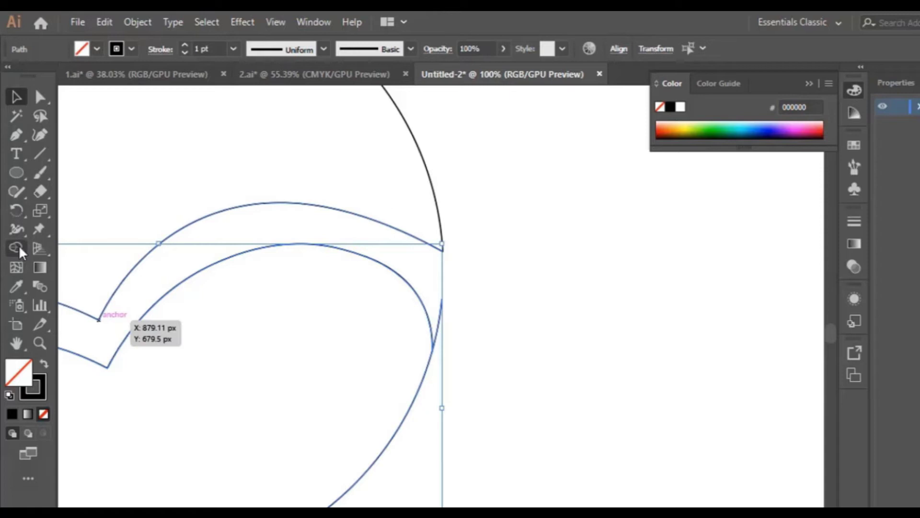
left_click(18, 247)
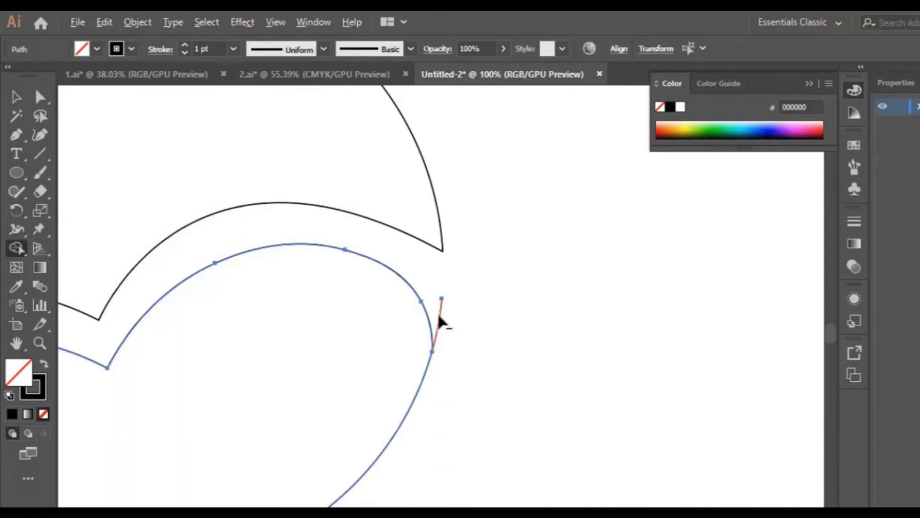
left_click(439, 318, "alt")
Smooth the joint below the rounded tip with the Curvature tool by moving the curve's end further down and pulling an added point slightly outward.
key("p")
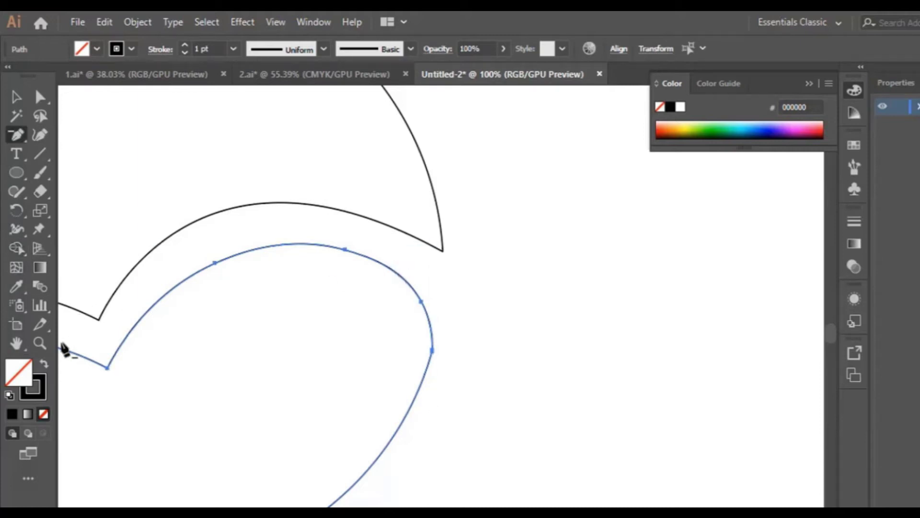
left_click(39, 343)
left_click(433, 352)
left_click(424, 335)
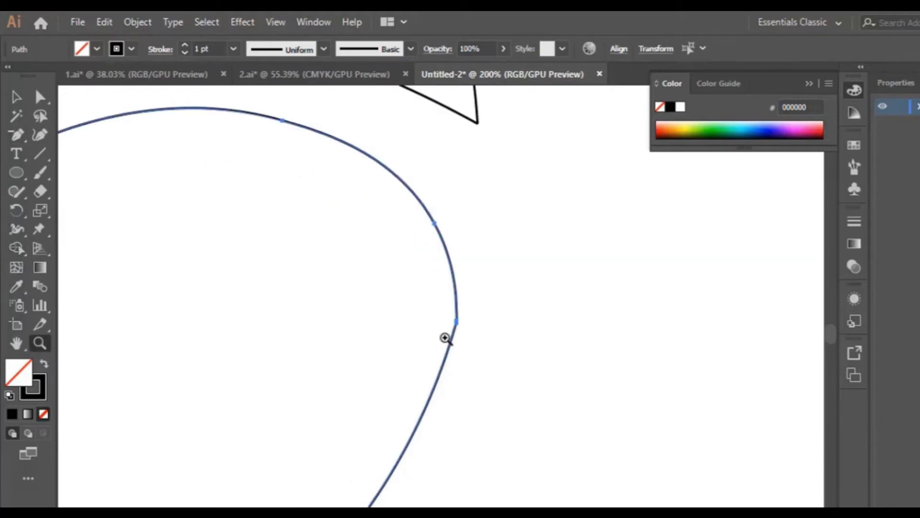
left_click(438, 336)
left_click(15, 97)
left_click(516, 317)
left_click_drag(482, 284, 343, 338)
left_click(39, 133)
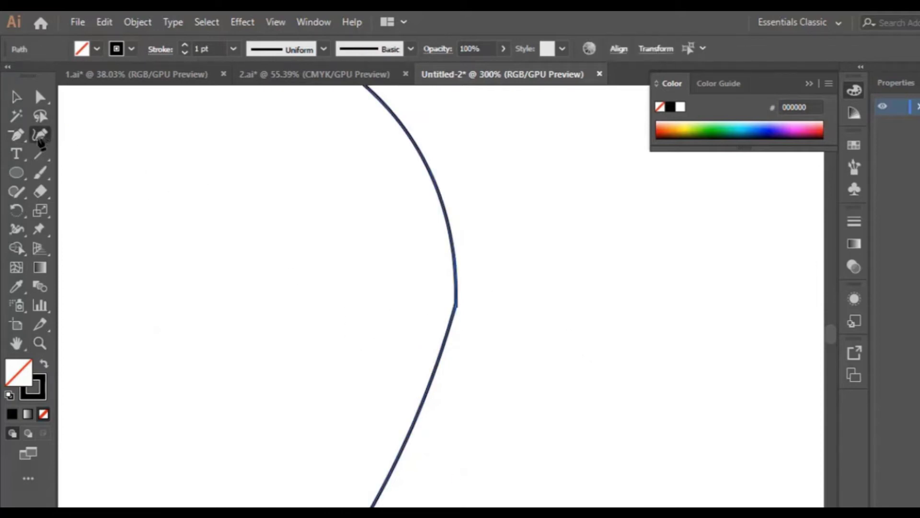
left_click(456, 263)
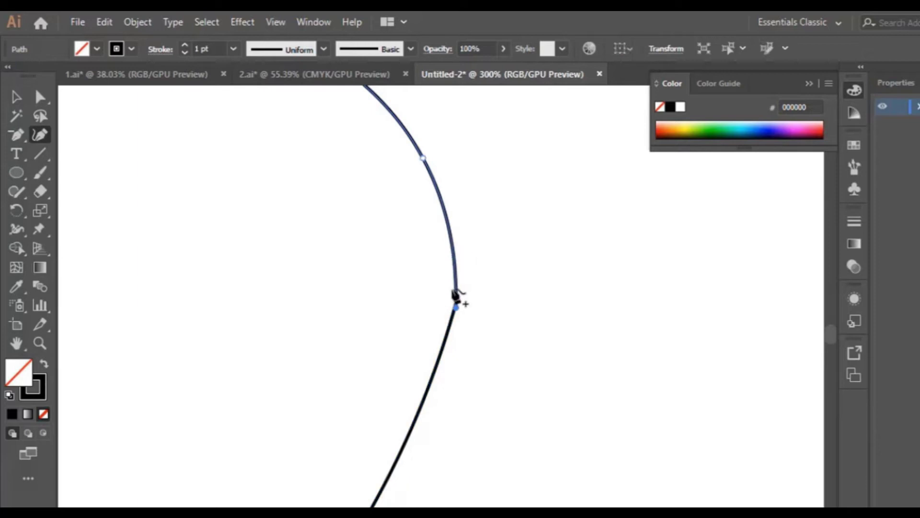
left_click(453, 323)
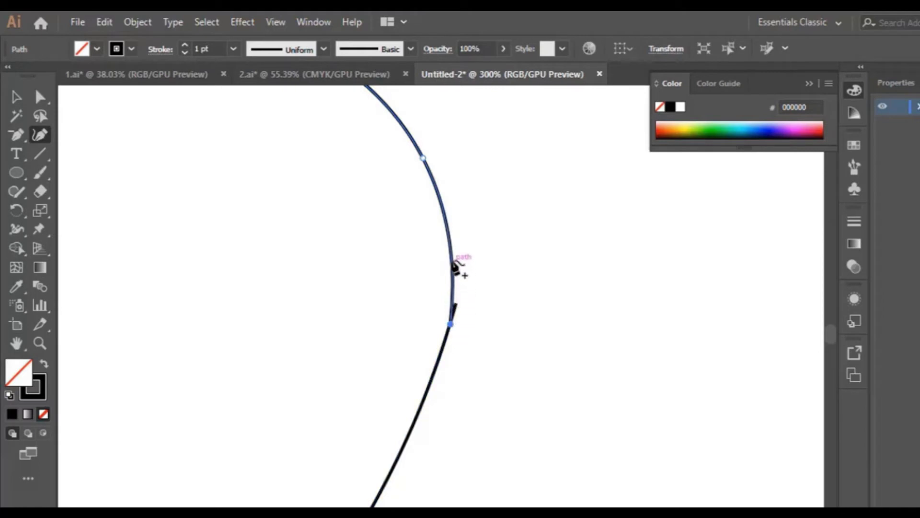
left_click(451, 256)
left_click_drag(451, 255, 456, 252)
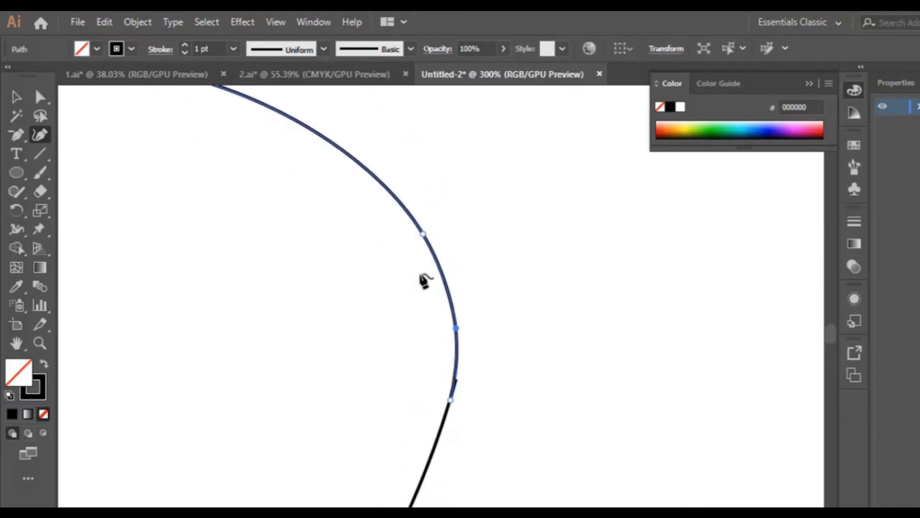
Select both paths meeting at the right joint and trim off the small leftover outline stub with the Shape Builder tool.
scroll(446, 310, "up", 1)
left_click(16, 97)
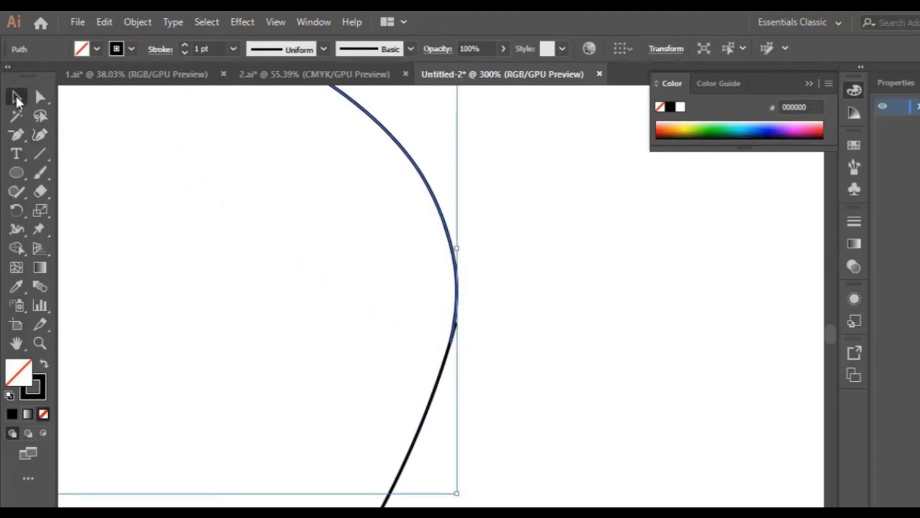
left_click_drag(485, 293, 359, 389)
left_click(16, 248)
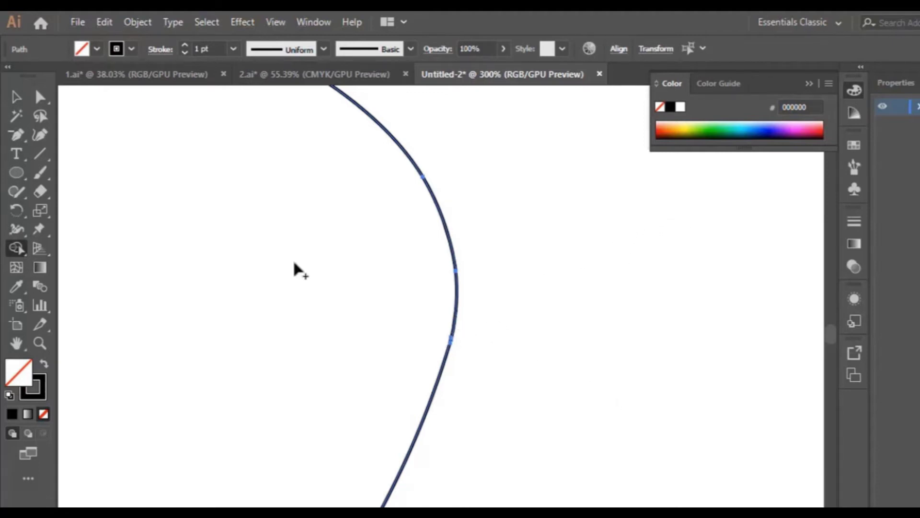
key("ctrl+1")
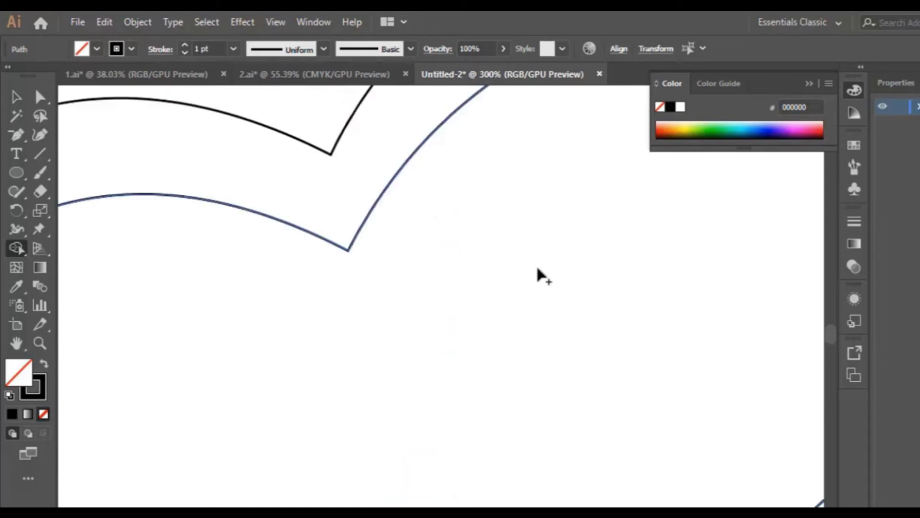
Draw a curve with the Pen tool from the top of the lower shape's right arch to its bottom edge, bulging towards the rounded tip.
key("ctrl+minus")
key("ctrl+minus")
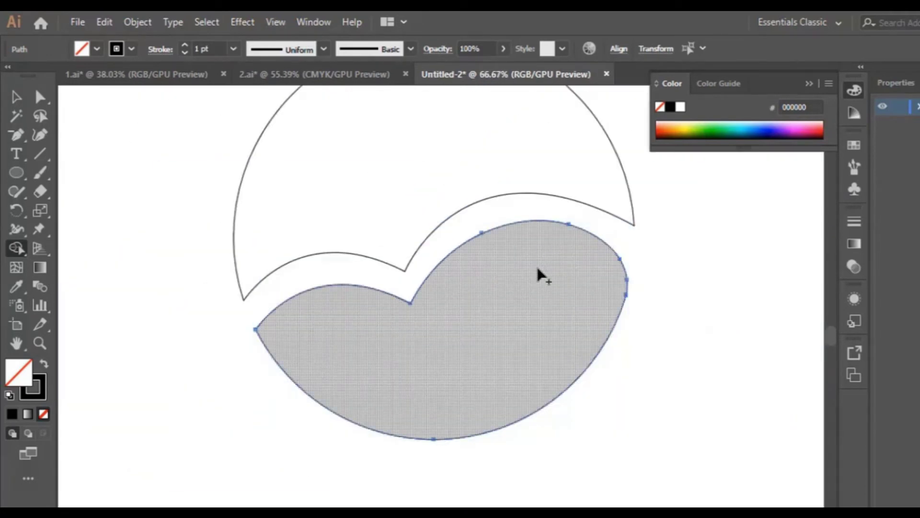
left_click(12, 99)
left_click(663, 364)
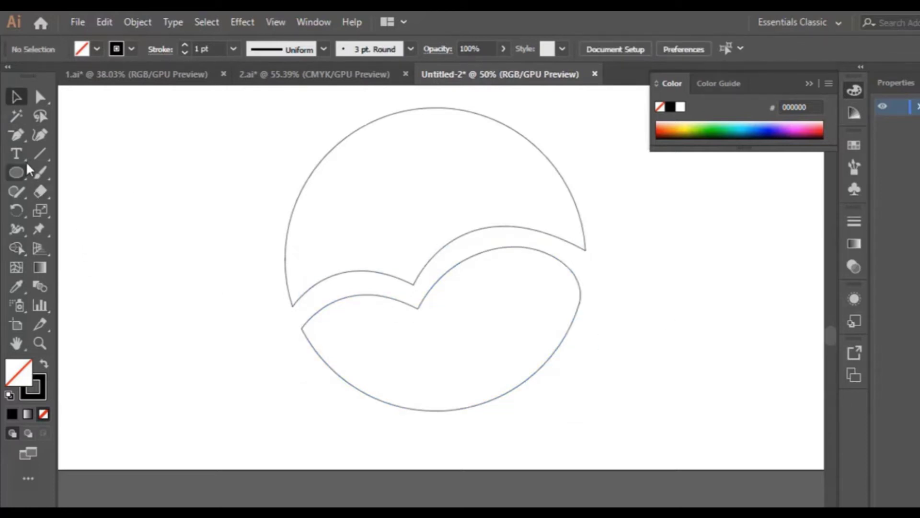
left_click_drag(17, 142, 79, 132)
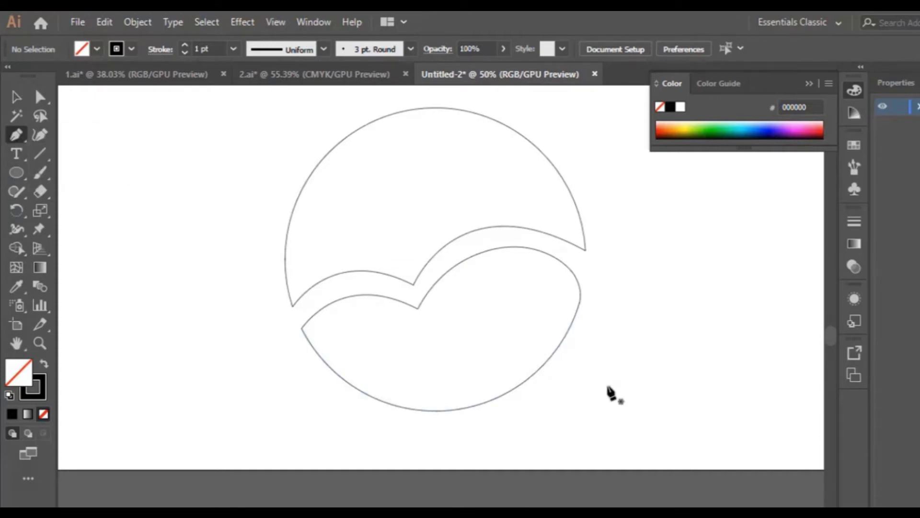
left_click(520, 247)
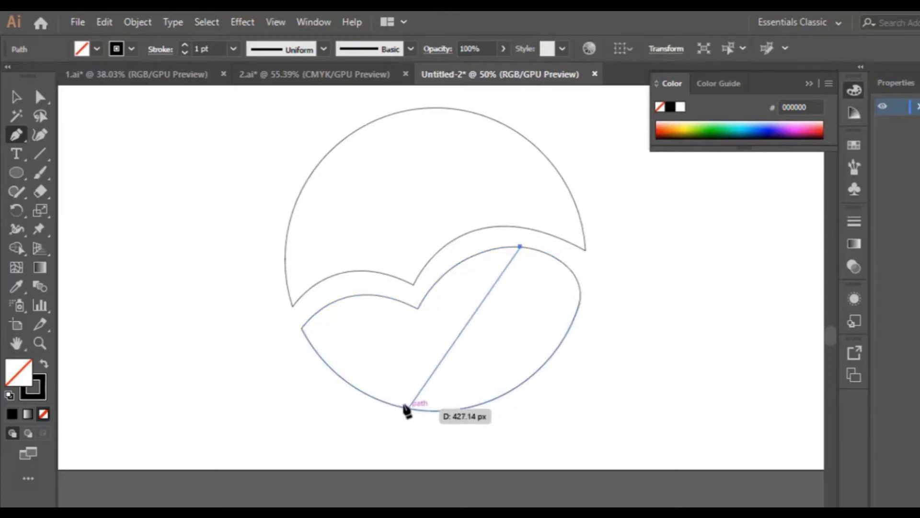
left_click_drag(397, 407, 254, 416)
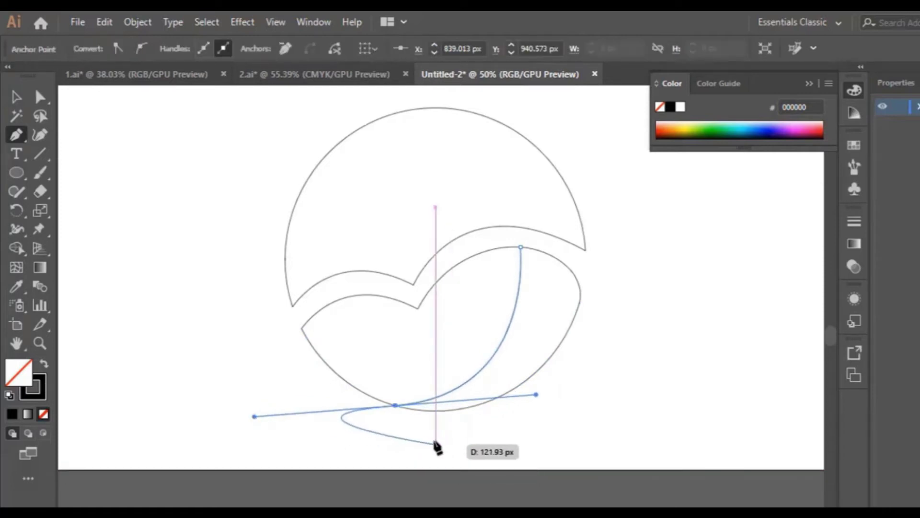
left_click(16, 96)
left_click(654, 352)
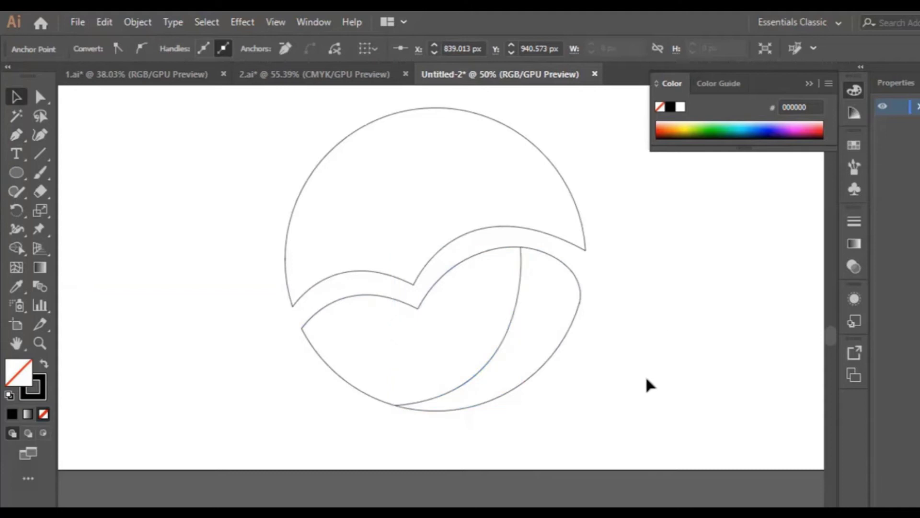
Try to split the lower shape along the new inner curve with the Shape Builder tool.
left_click_drag(376, 323, 361, 299)
left_click(16, 247)
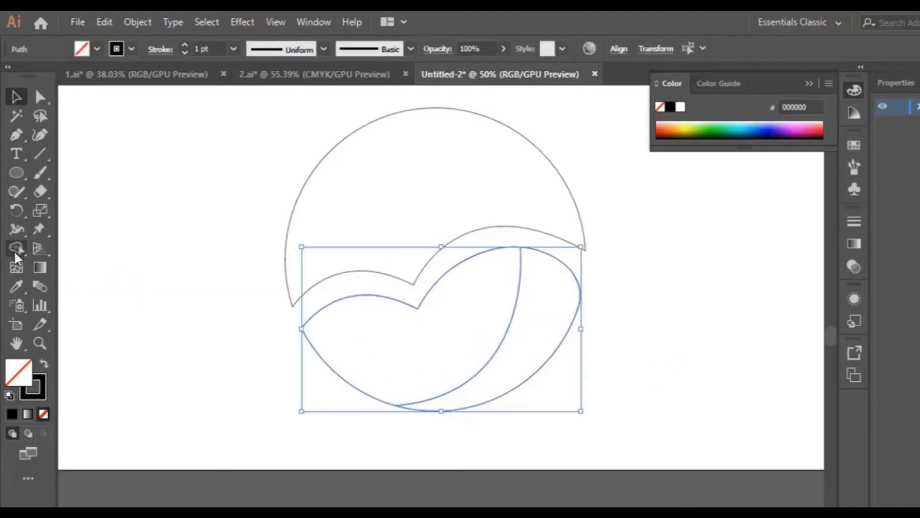
left_click_drag(539, 331, 419, 296)
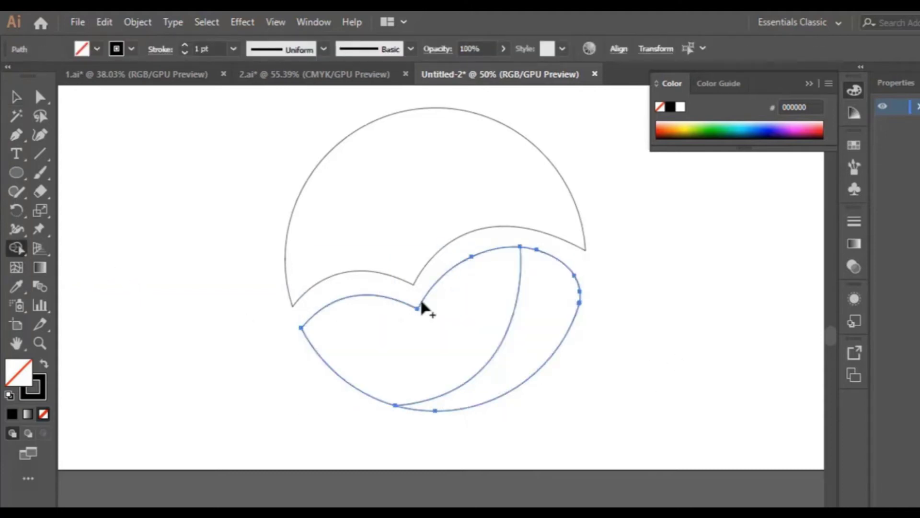
Extend the inner curve's lower end slightly past the bottom outline with the Curvature tool.
key("v")
key("z")
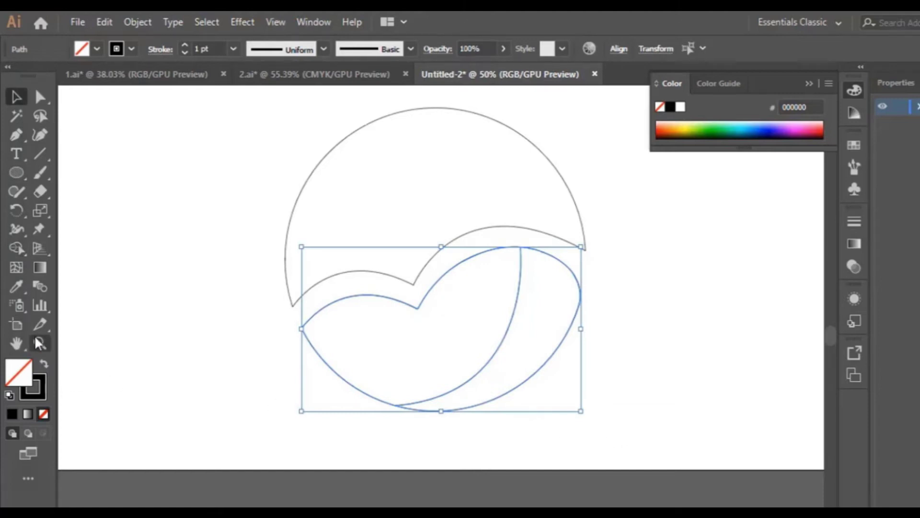
left_click(396, 405)
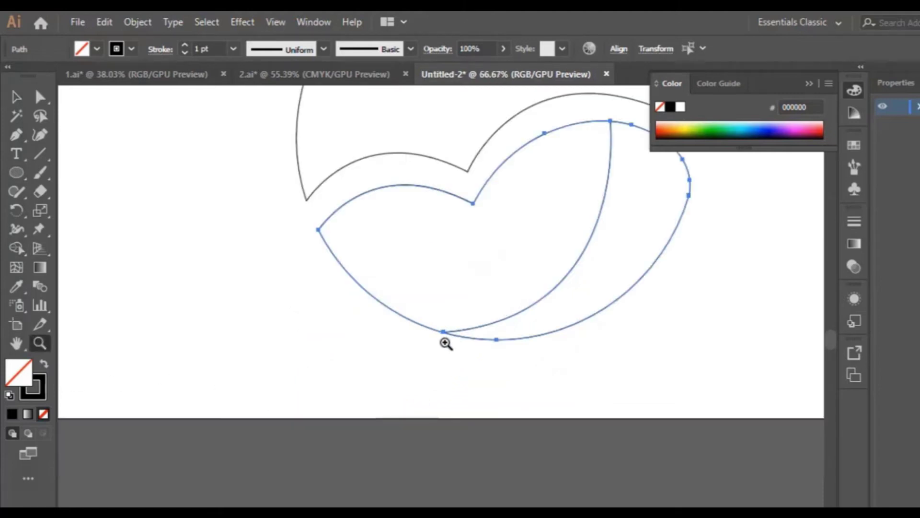
left_click(445, 342)
left_click(444, 322)
left_click(18, 96)
left_click(498, 395)
left_click(520, 310)
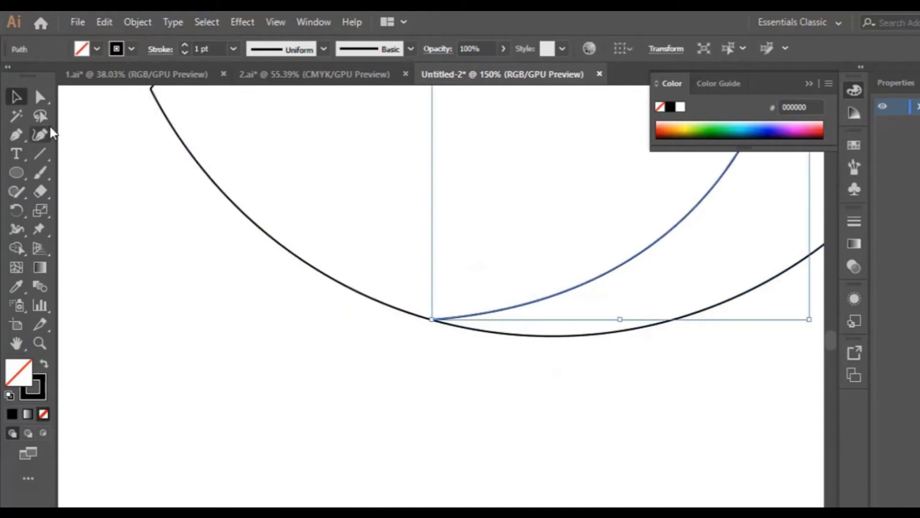
left_click(41, 135)
left_click(432, 319)
left_click(420, 323)
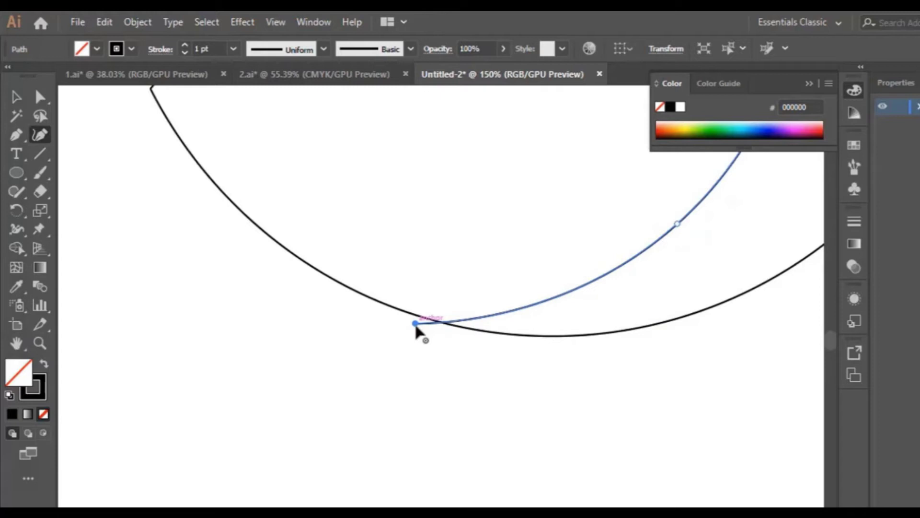
Try to separate the regions beside the extended curve with the Shape Builder tool, selecting two paths first and the whole lower shape second.
key("ctrl+minus")
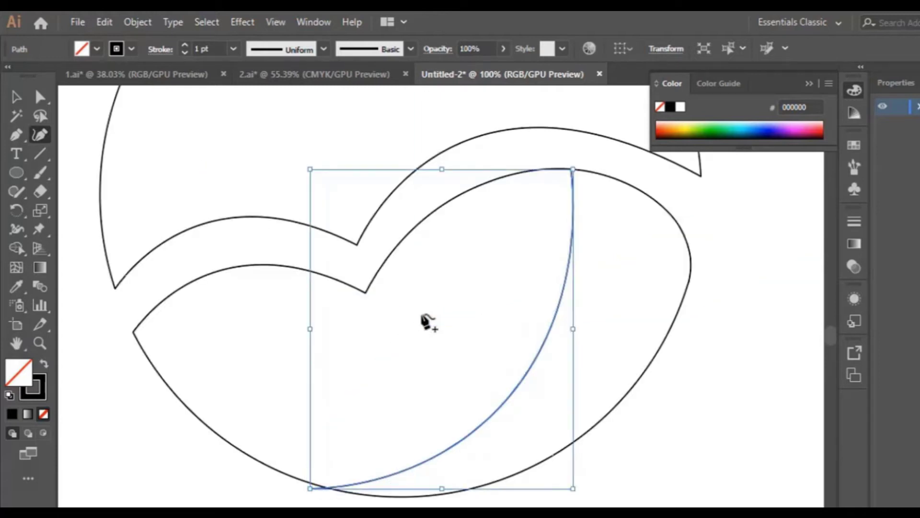
key("ctrl+minus")
left_click(16, 96)
scroll(728, 470, "down", 2)
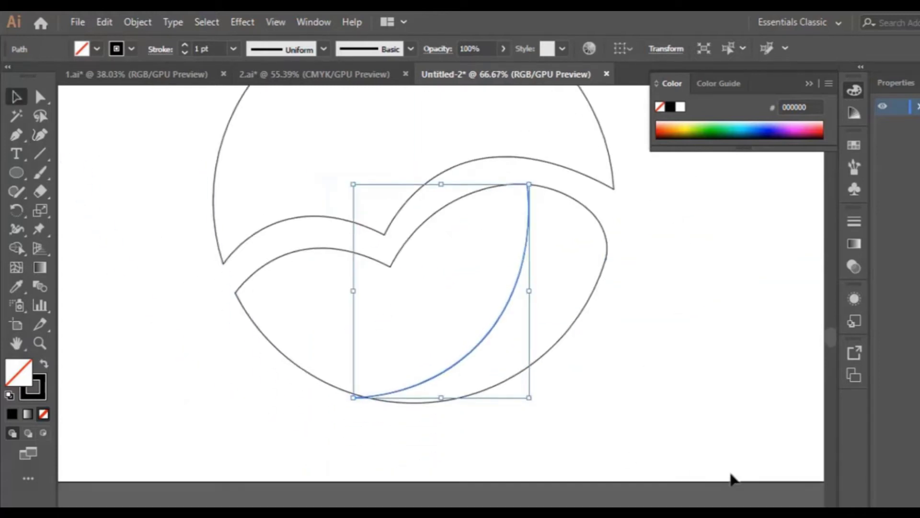
left_click(514, 380)
left_click_drag(512, 374, 678, 295)
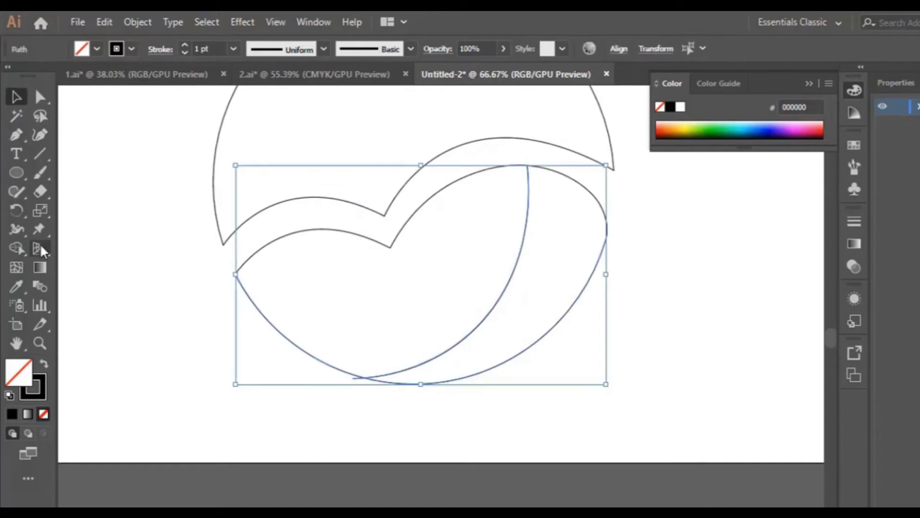
left_click(16, 248)
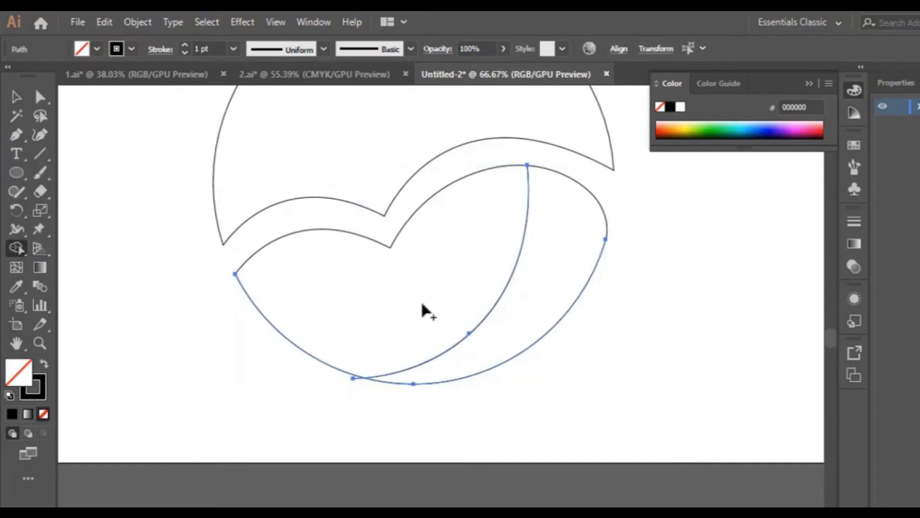
left_click(16, 97)
left_click(460, 395)
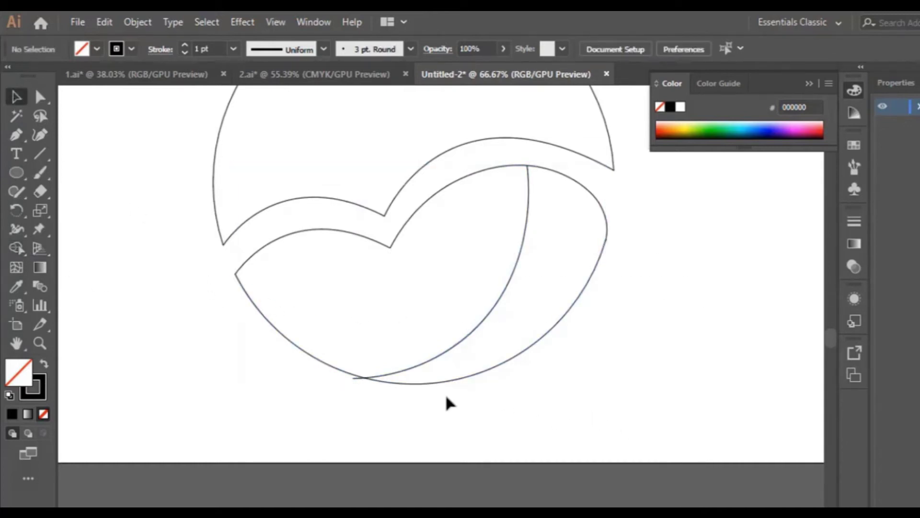
mouse_move(451, 287)
left_mouse_down()
mouse_move(447, 226)
mouse_move(437, 285)
left_mouse_up()
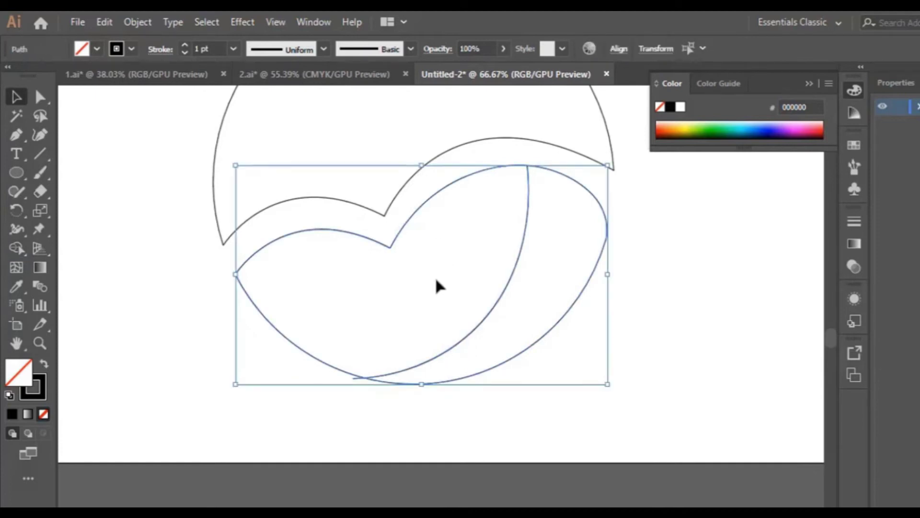
left_click(8, 242)
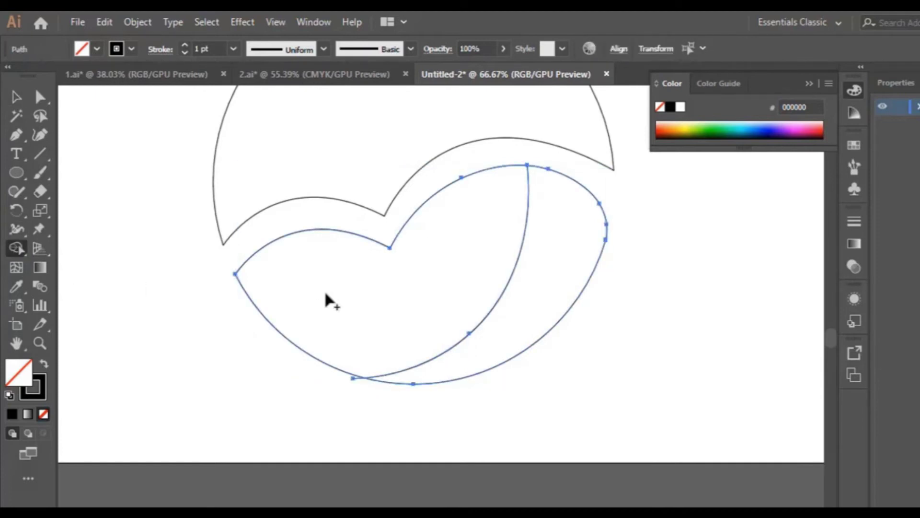
left_click(16, 97)
left_click(429, 433)
Select the inner curve and the bottom outline and trim off the stub protruding below the lower shape with the Shape Builder tool.
left_click(337, 364)
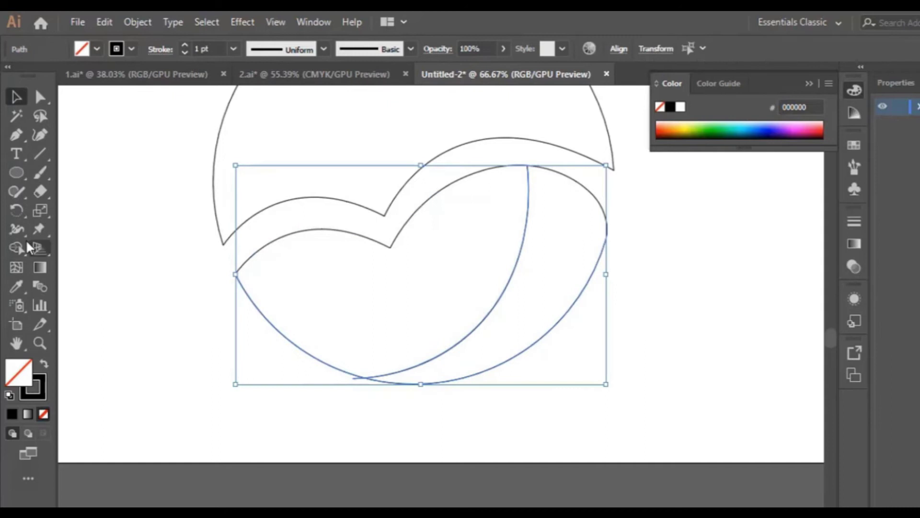
left_click(16, 249)
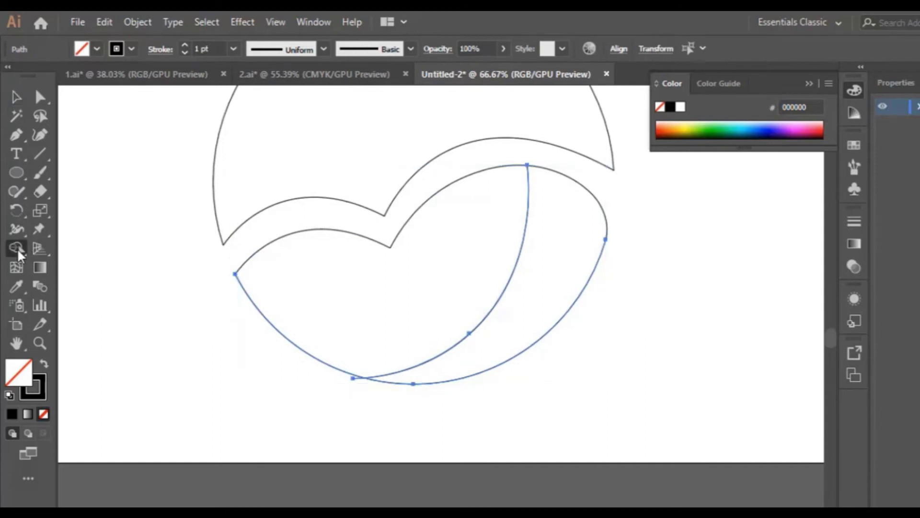
left_click(357, 381, "alt")
left_click(17, 96)
left_click(719, 316)
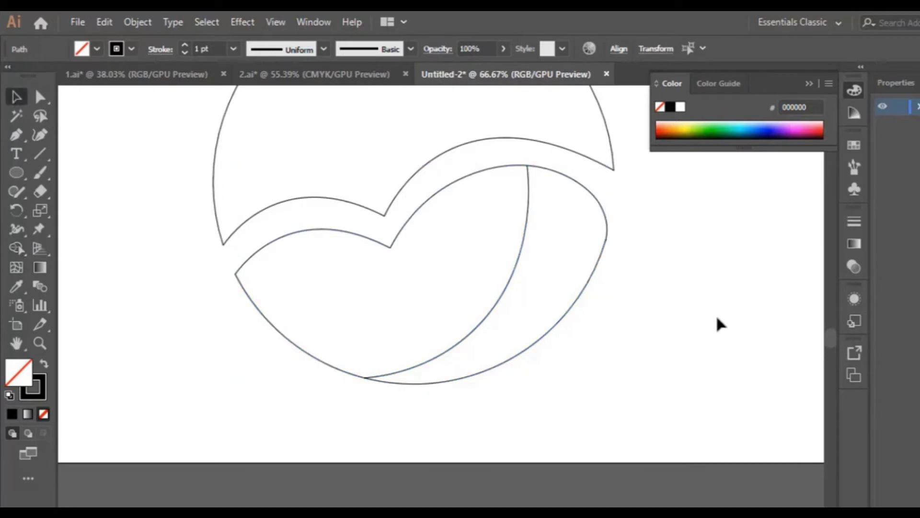
Draw a second curve with the Pen tool from the lower shape's left edge up to the notch between its arches.
scroll(671, 331, "up", 2)
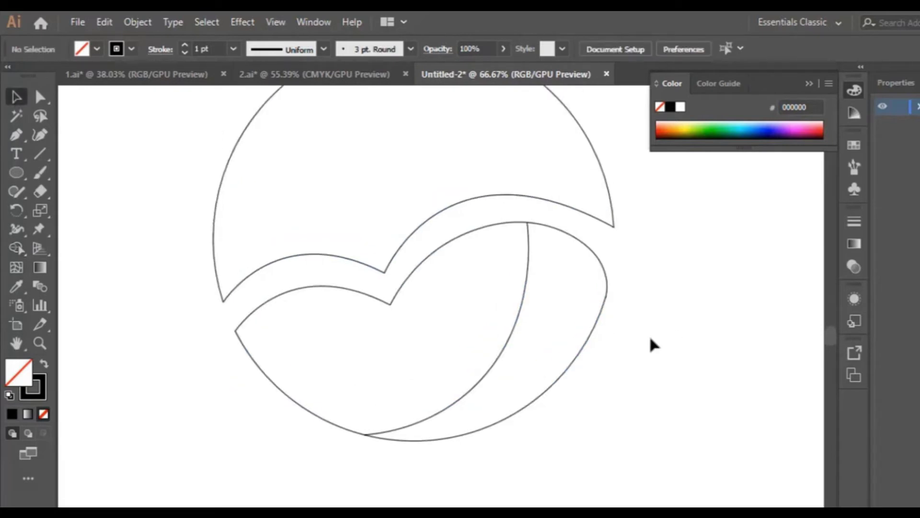
left_click(16, 135)
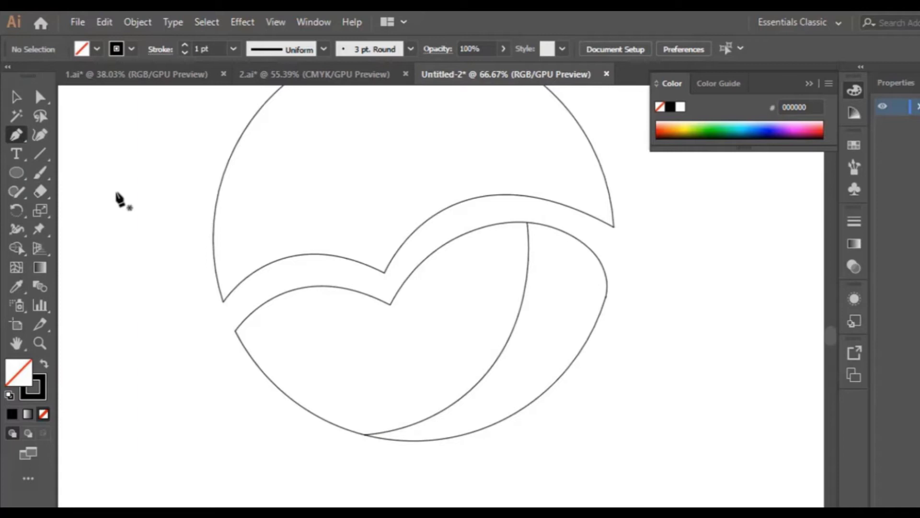
left_click(389, 303)
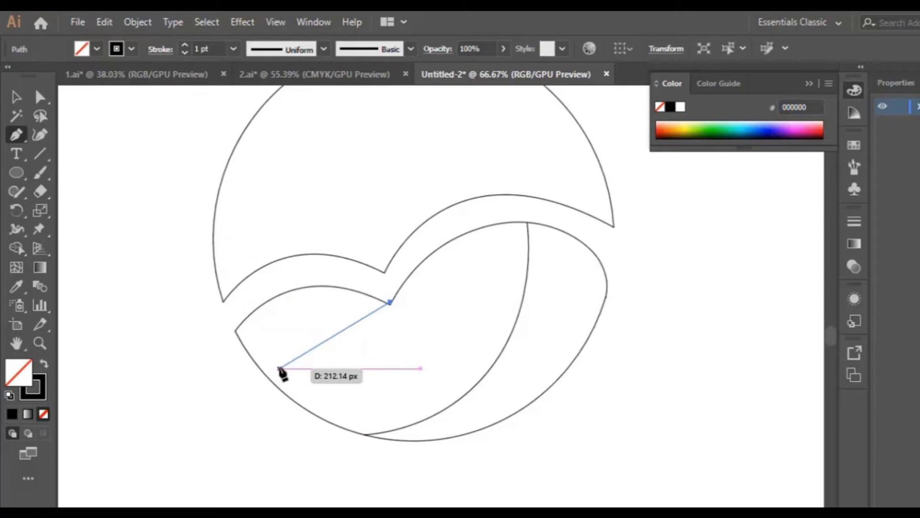
key("Escape")
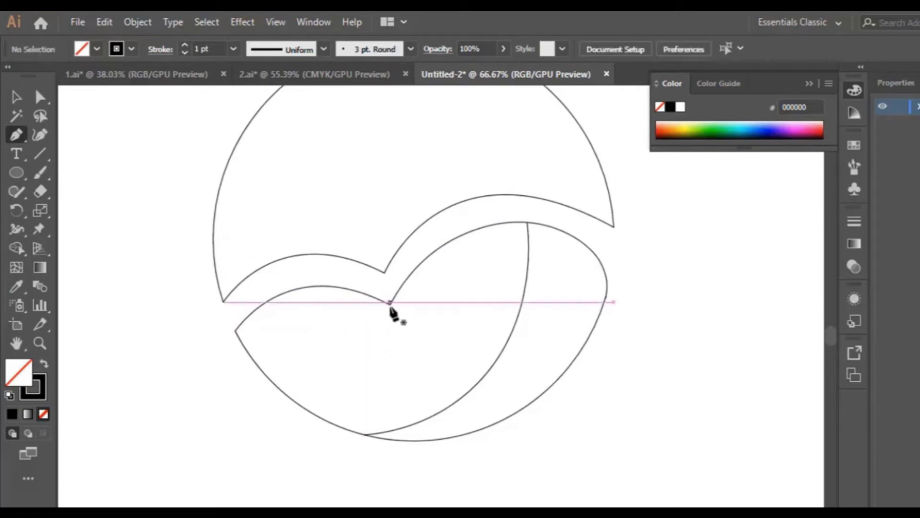
left_click(270, 379)
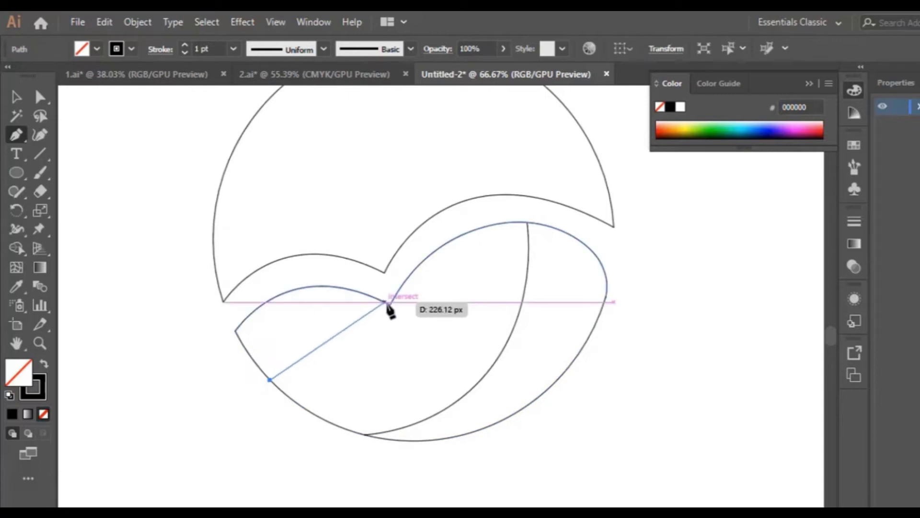
left_click_drag(390, 303, 490, 308)
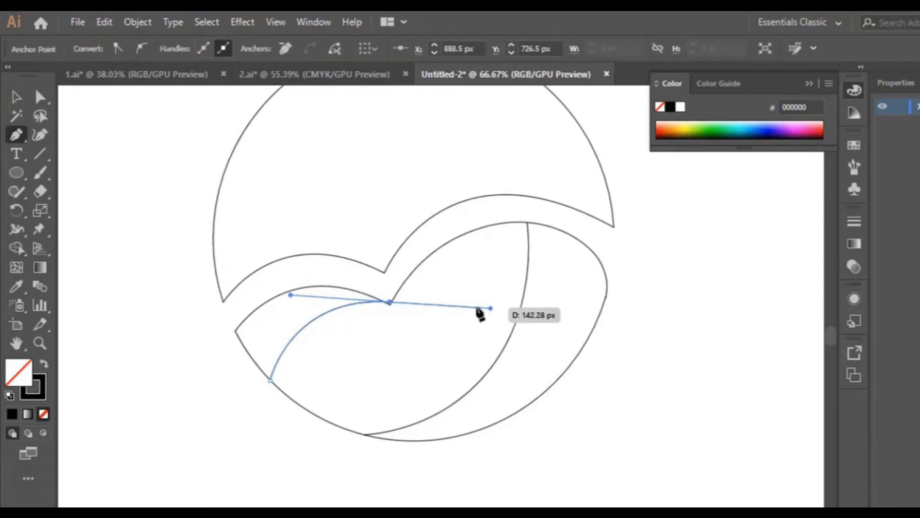
Align the second curve's upper end with the notch corner between the two arches using the Curvature tool.
left_click(39, 343)
left_click(398, 319)
left_click(421, 318)
left_click(448, 330)
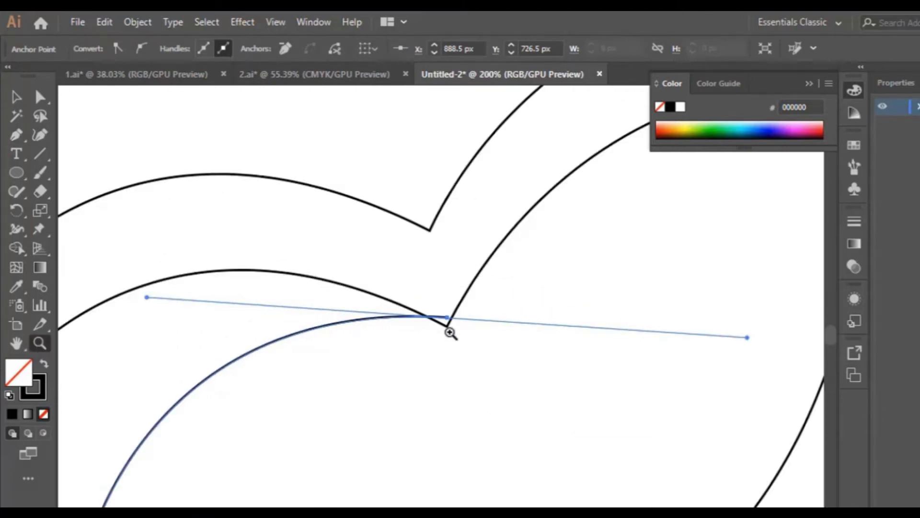
left_click(39, 135)
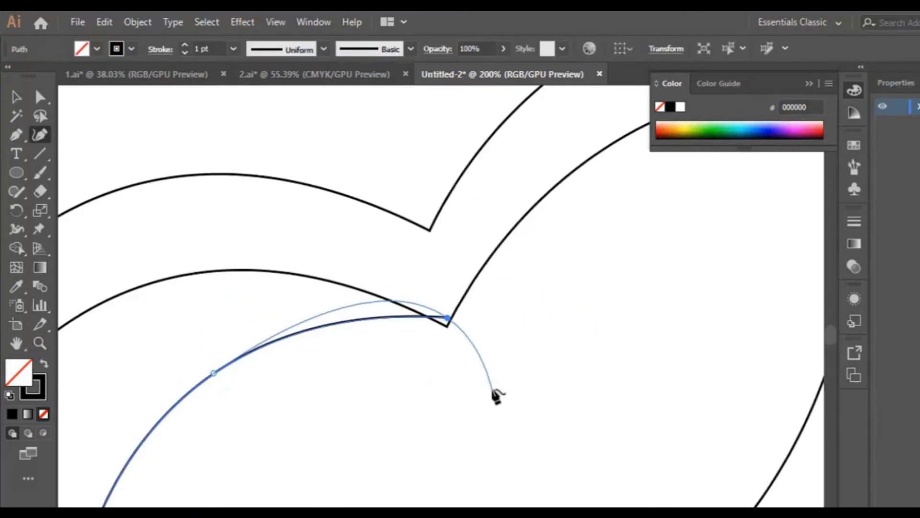
left_click_drag(448, 322, 447, 327)
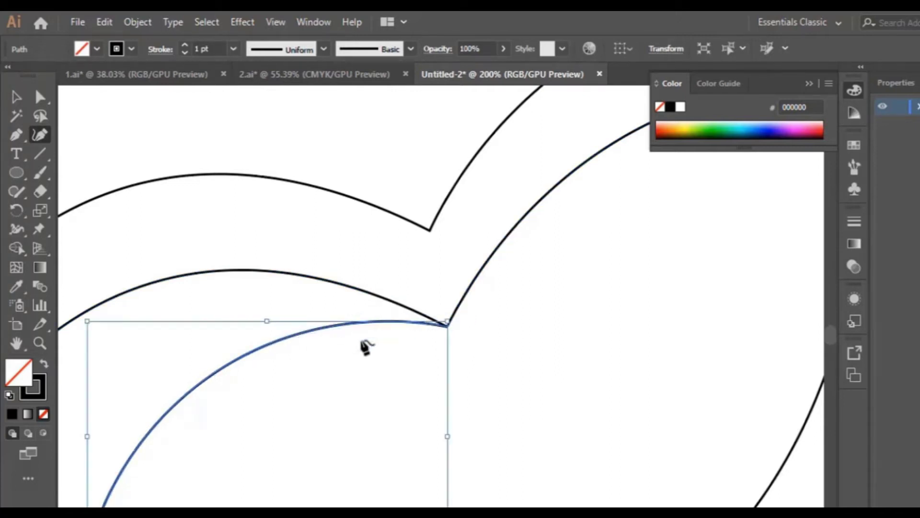
key("ctrl+minus")
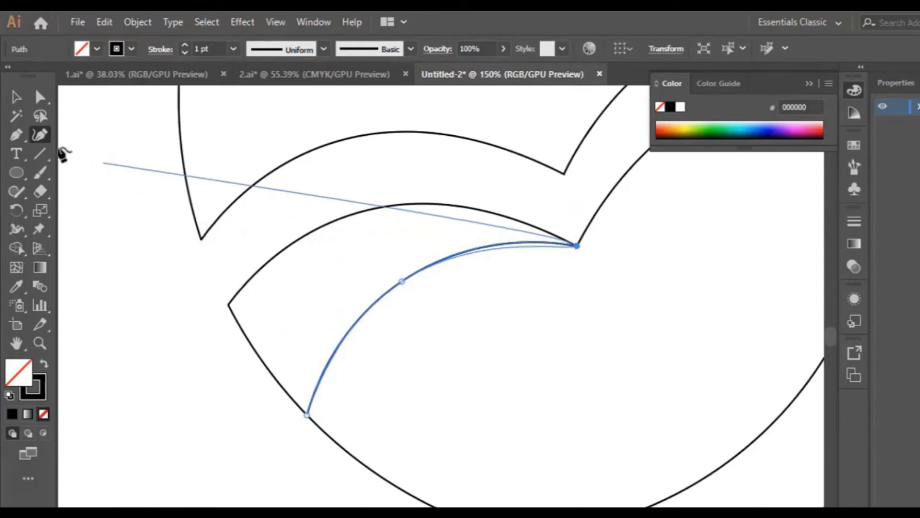
left_click(16, 97)
left_click(180, 446)
Select the lower shape with its two inner curves and separate its regions using the Shape Builder tool.
key("ctrl+minus")
key("ctrl+minus")
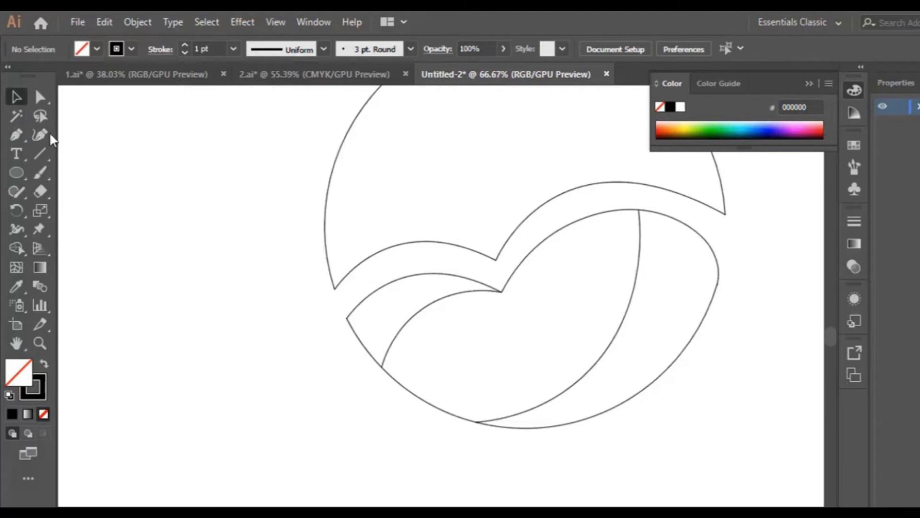
mouse_move(381, 426)
left_mouse_down()
mouse_move(748, 307)
mouse_move(754, 262)
left_mouse_up()
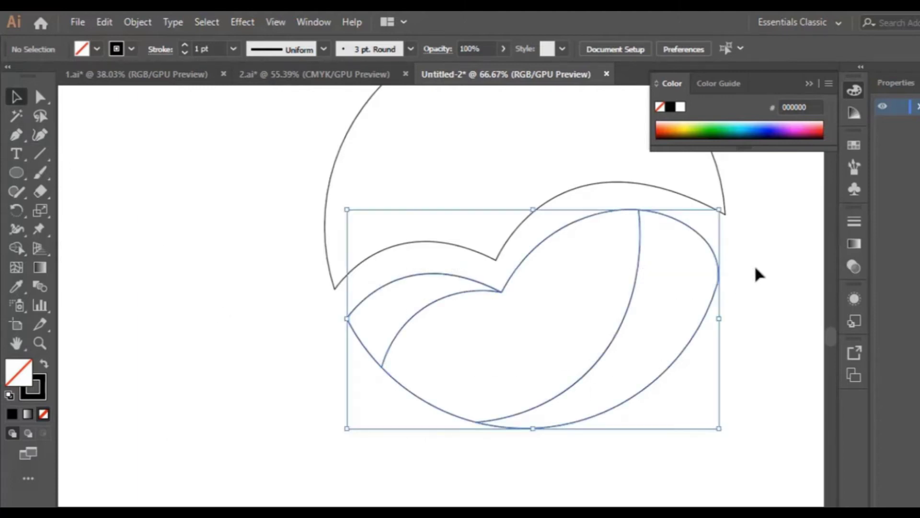
left_click(13, 246)
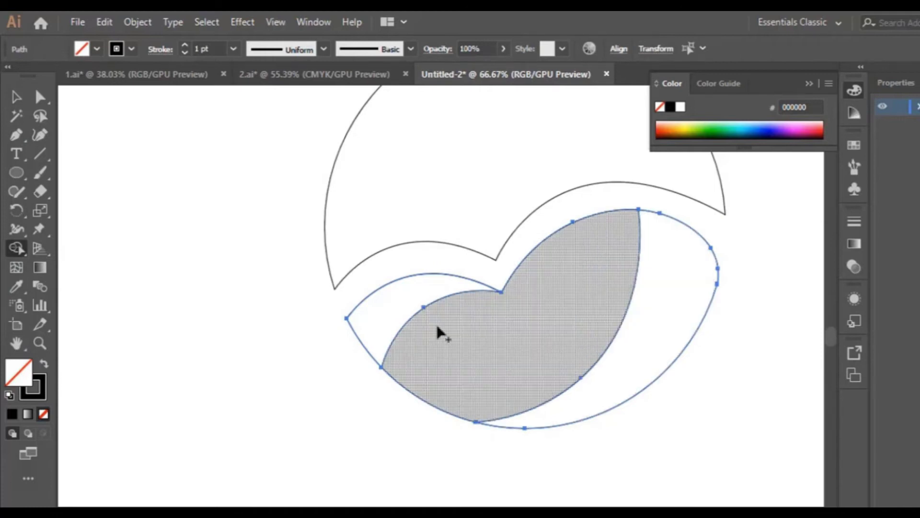
scroll(230, 378, "up", 2)
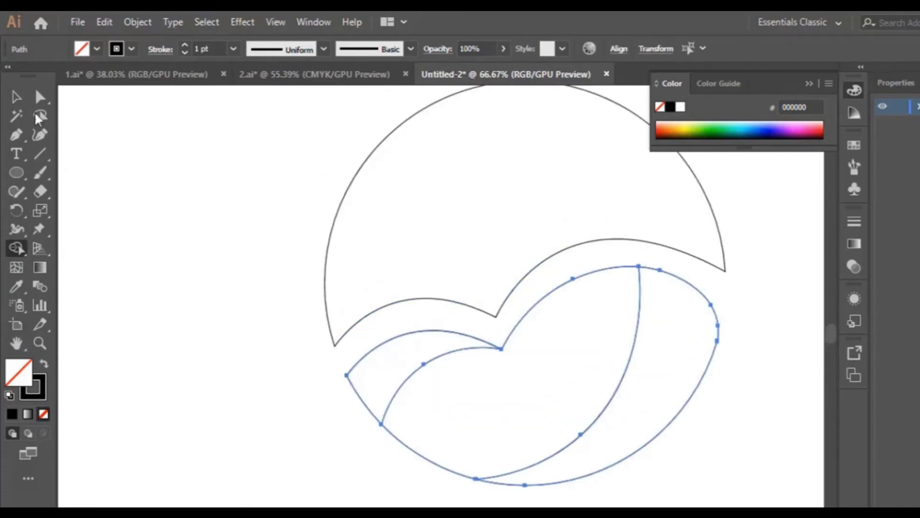
left_click(16, 96)
left_click(174, 208)
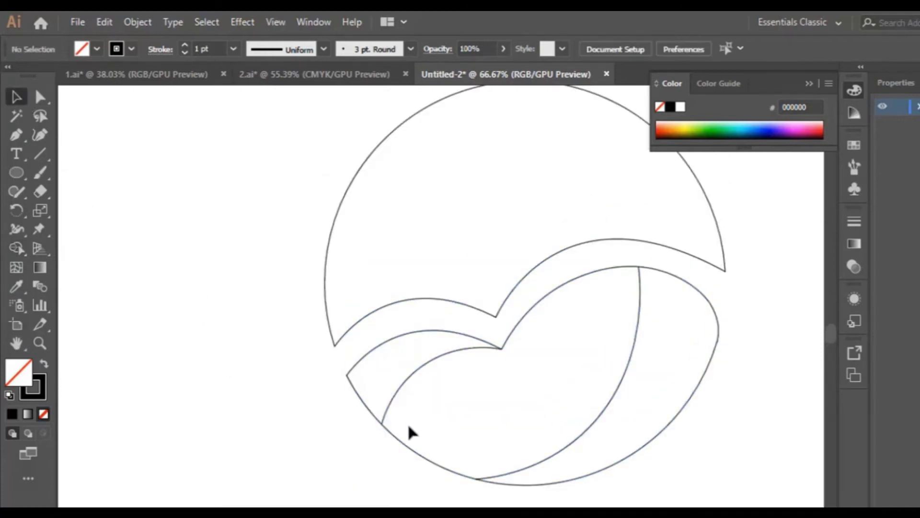
Reselect the lower paths together with the arched edge above and mark out the region between the inner curves with the Shape Builder tool.
left_click_drag(347, 455, 767, 375)
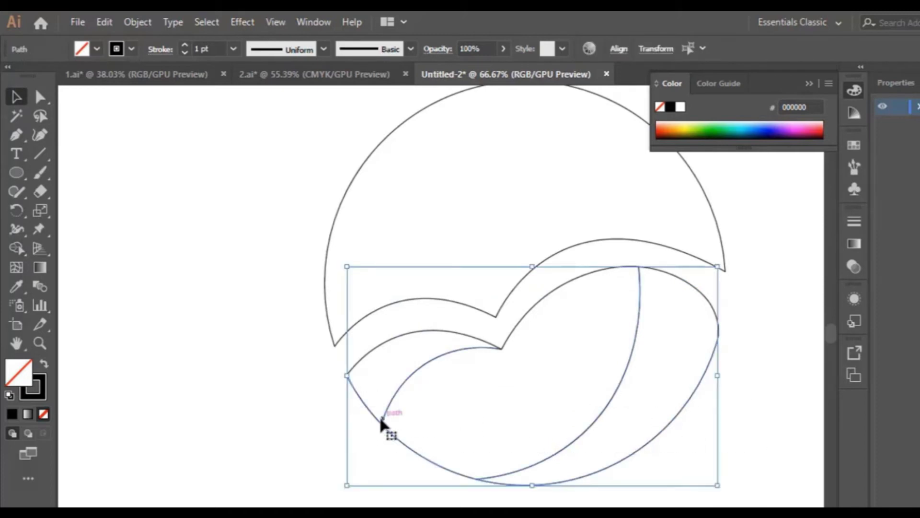
left_click(380, 423)
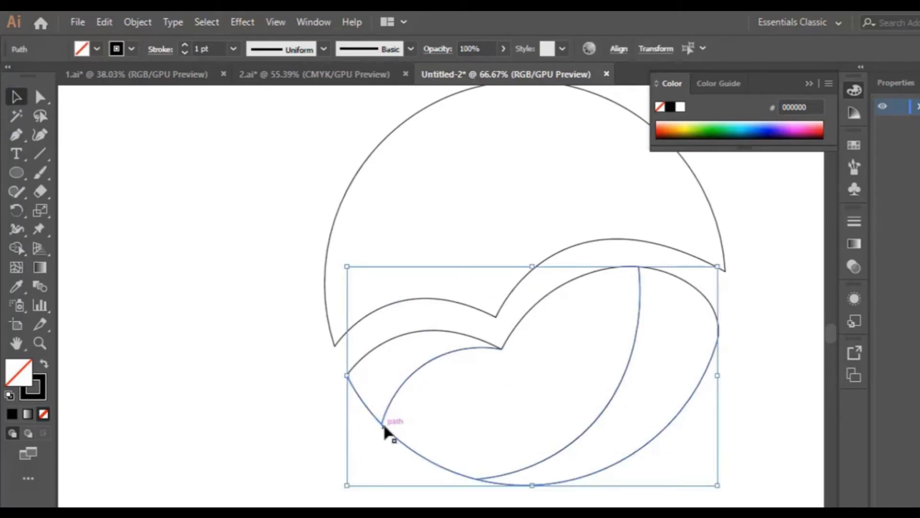
left_click_drag(356, 471, 742, 324)
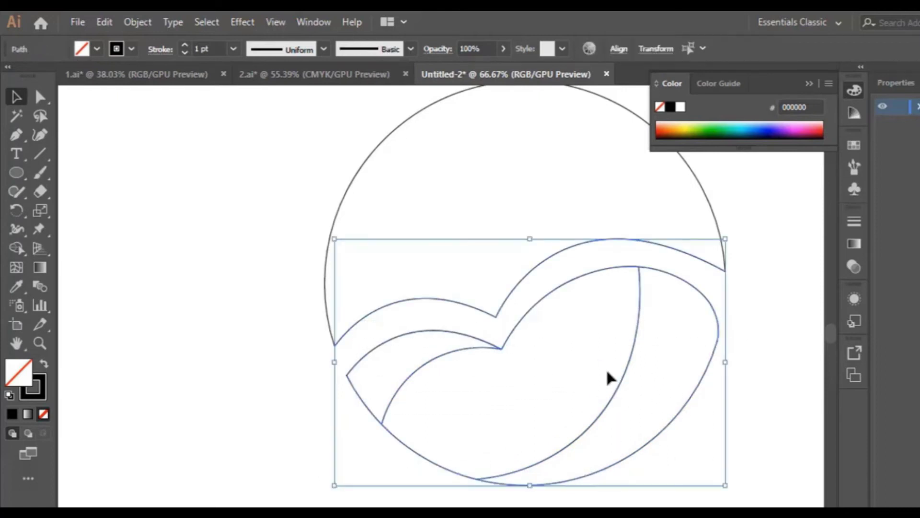
left_click(17, 247)
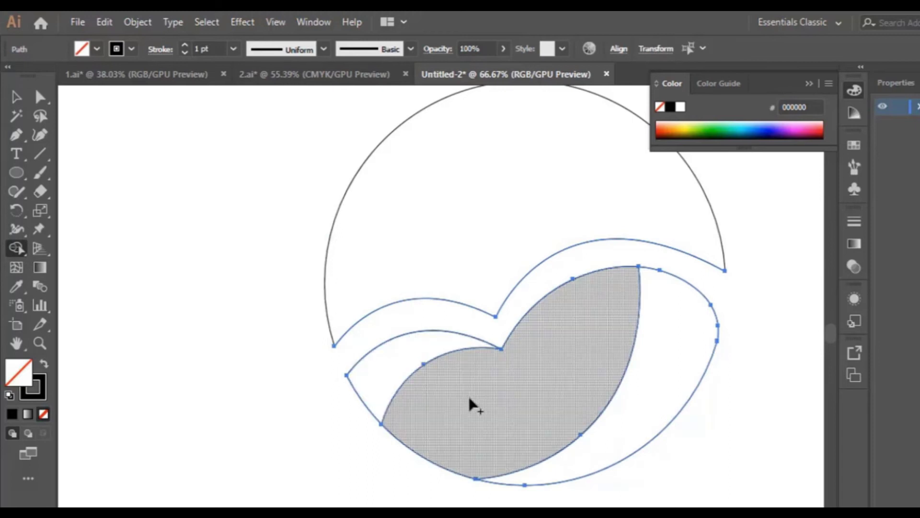
left_click(391, 412)
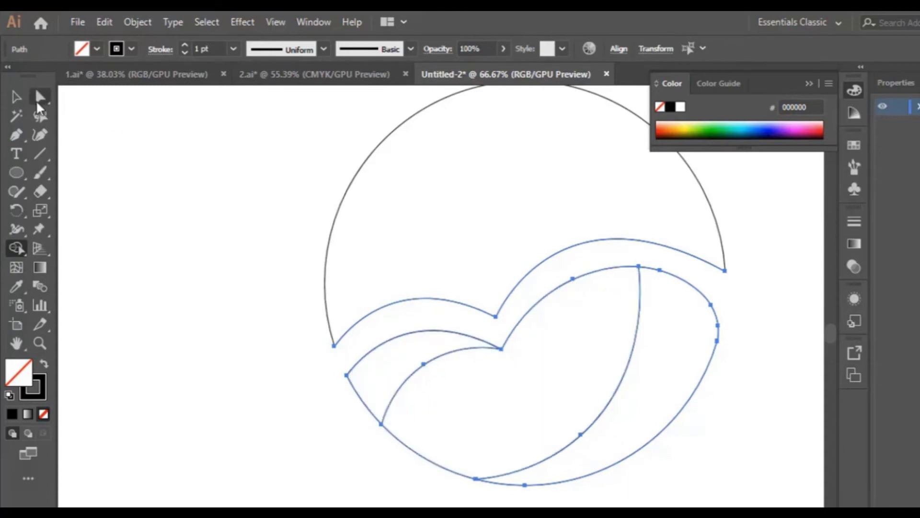
left_click(16, 96)
left_click(85, 182)
Draw a curve with the Pen tool from the upper shape's notch to the upper right of the circle's edge.
scroll(405, 297, "up", 3)
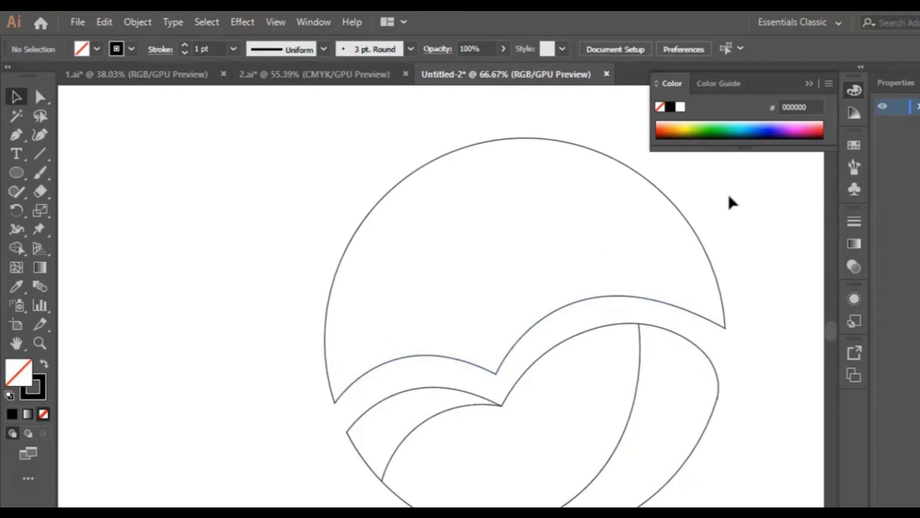
left_click(624, 99)
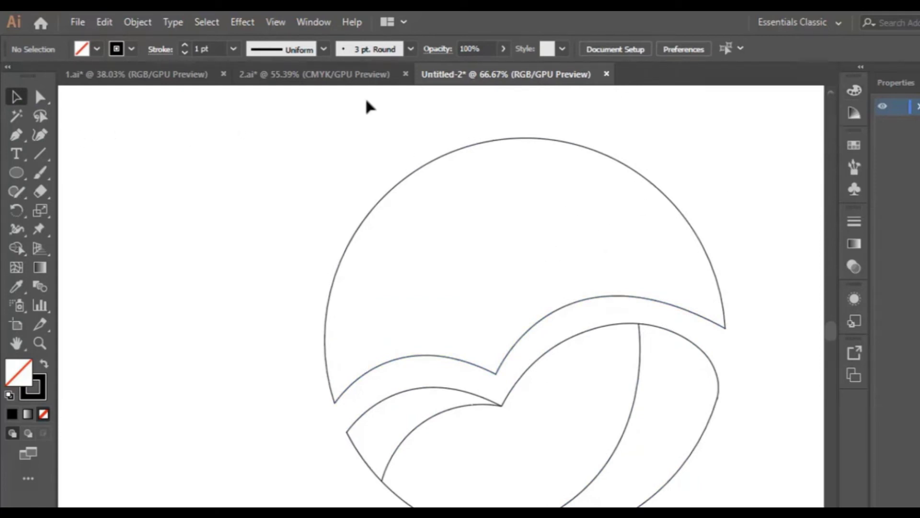
left_click(16, 135)
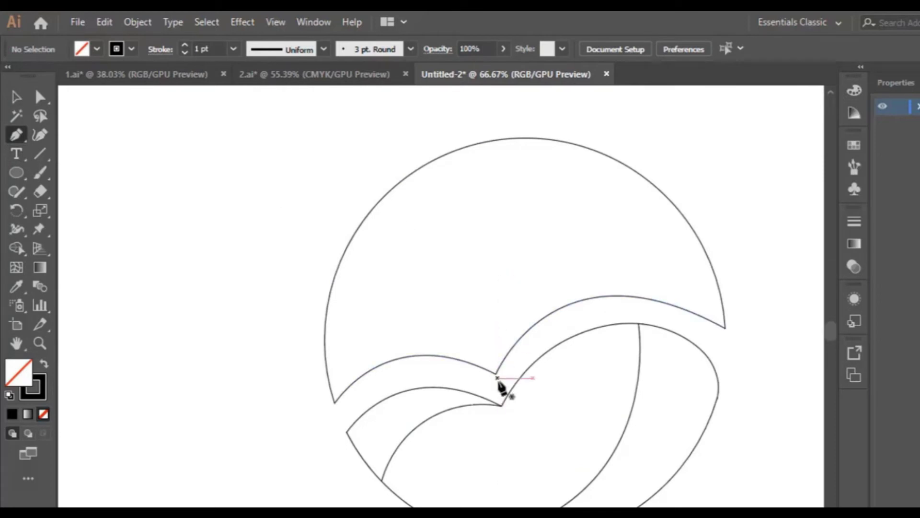
left_click(496, 373)
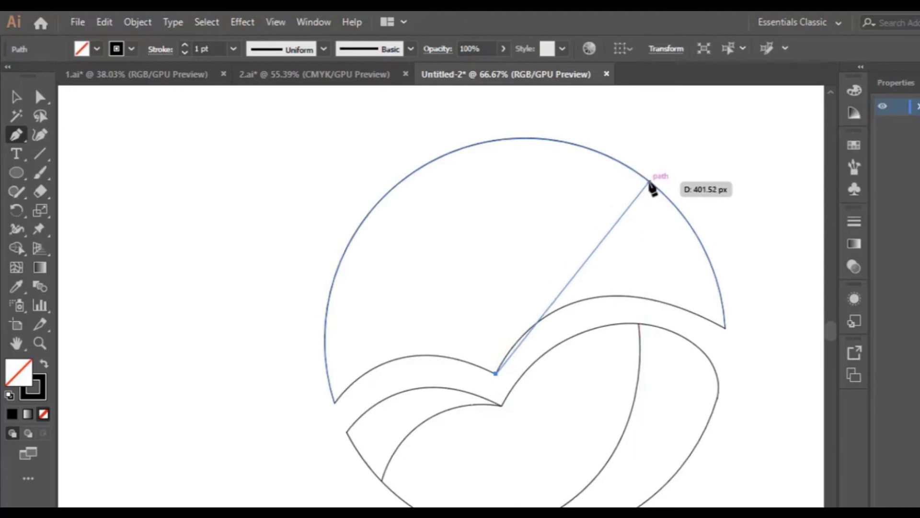
left_click_drag(650, 182, 798, 153)
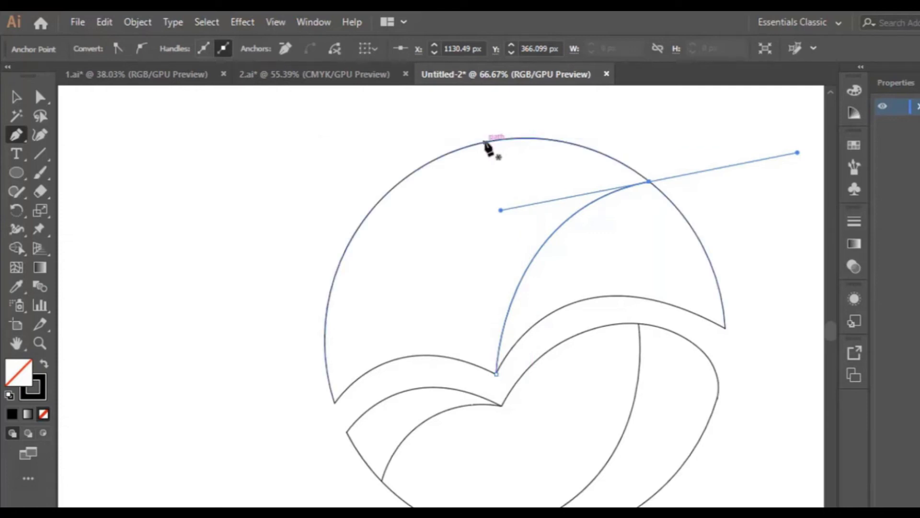
Draw two more Pen tool curves from the circle's top edge and upper-left edge down to the same notch.
left_click(484, 142)
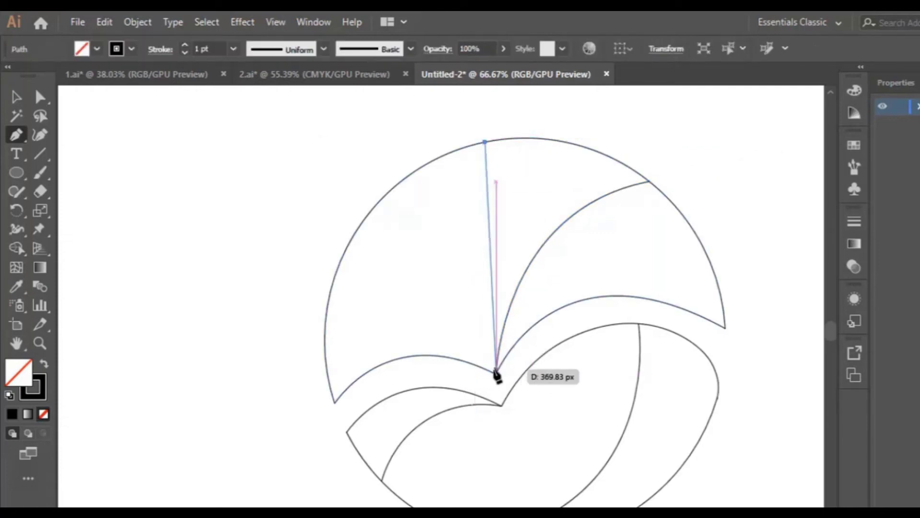
left_click_drag(496, 373, 553, 503)
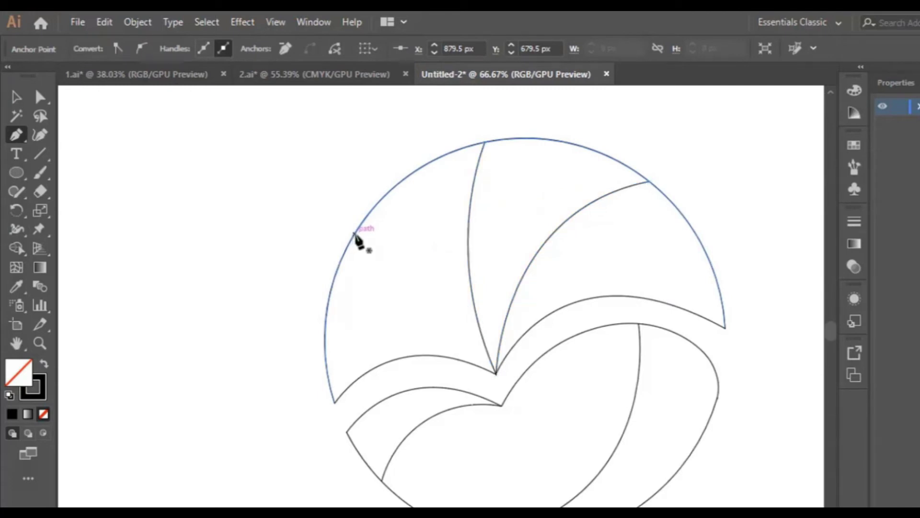
left_click(355, 234)
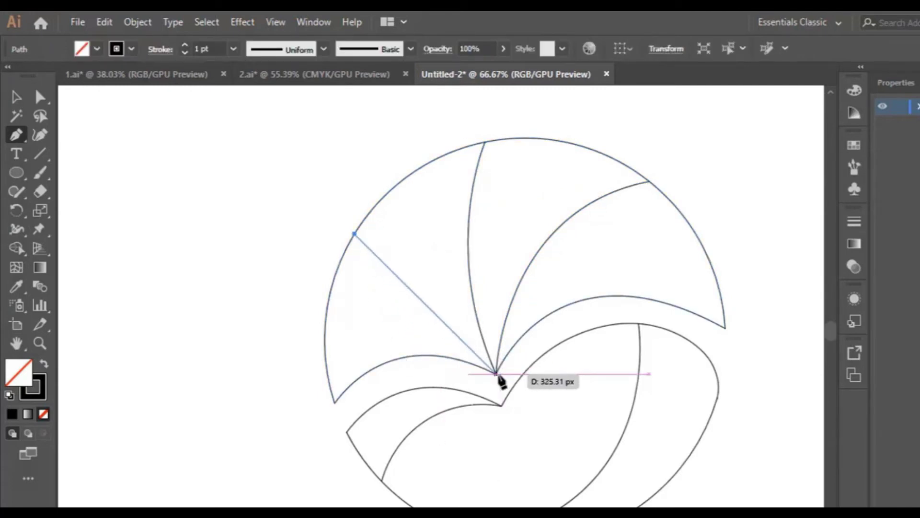
left_click_drag(497, 373, 588, 418)
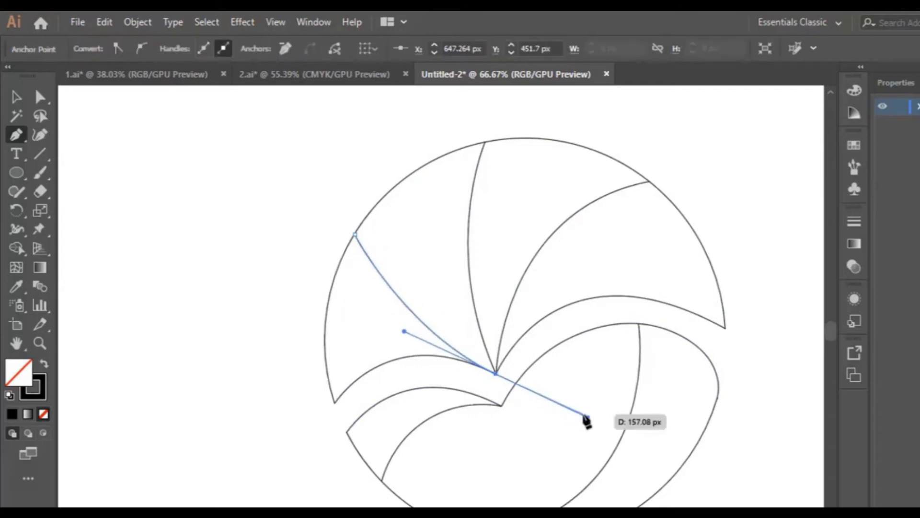
key("v")
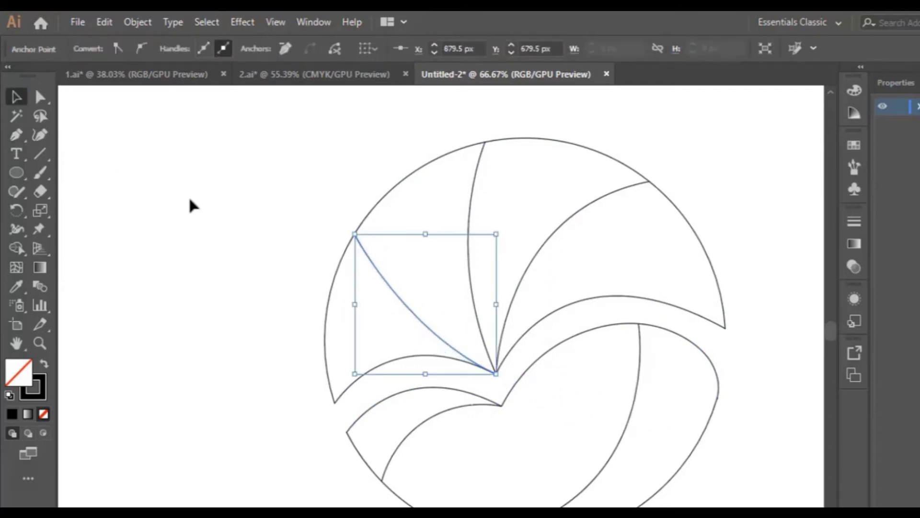
Select the upper shape's paths and trim off the tiny overshoot where the curves meet at the notch with the Shape Builder tool.
left_click(315, 218)
mouse_move(326, 210)
left_mouse_down()
mouse_move(530, 345)
mouse_move(520, 339)
left_mouse_up()
left_click(15, 249)
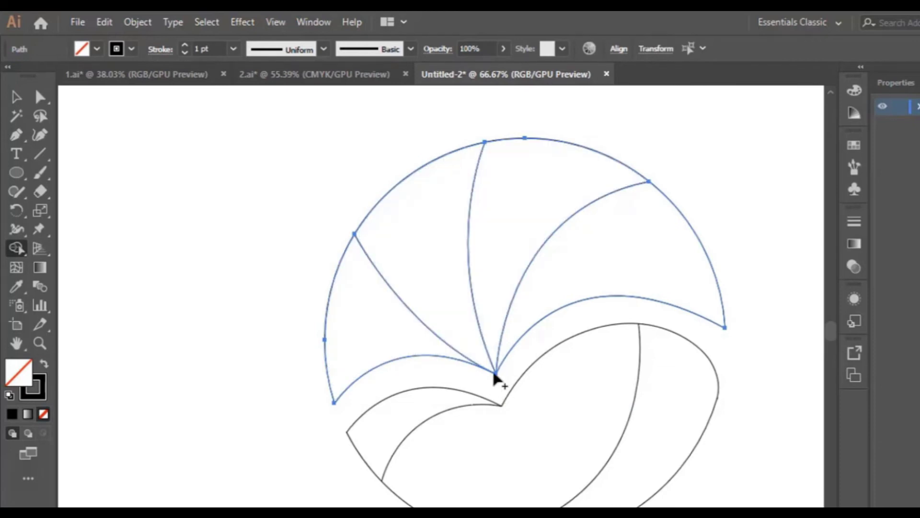
left_click(34, 343)
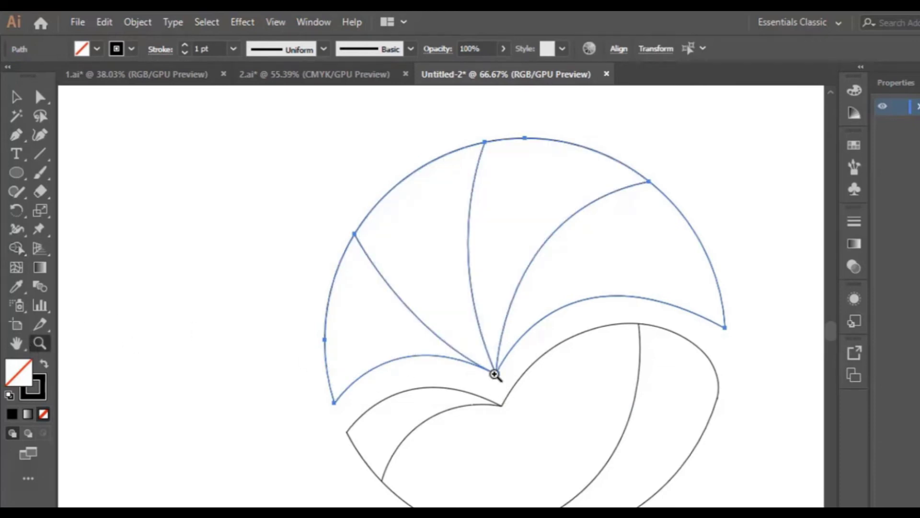
left_click(494, 373)
left_click(443, 319)
left_click(437, 328)
left_click(446, 320)
left_click(427, 336)
left_click(441, 335)
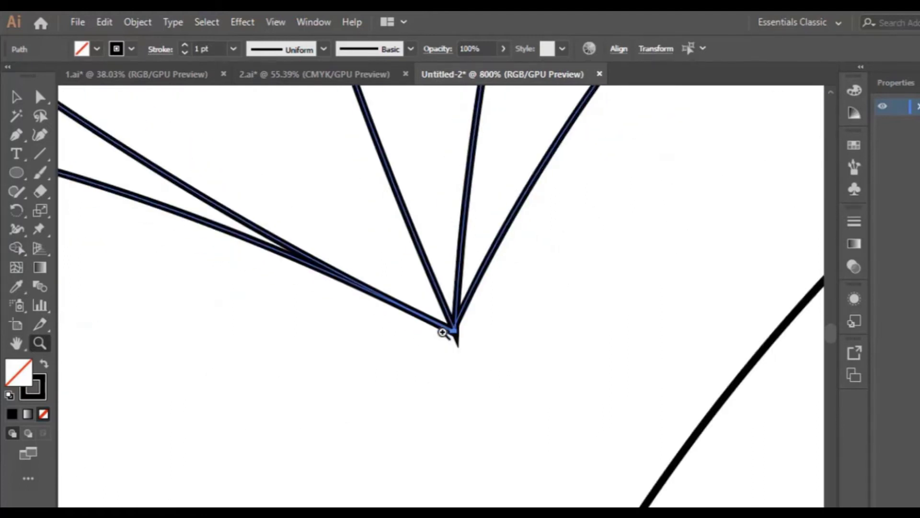
left_click(452, 333)
left_click(439, 326)
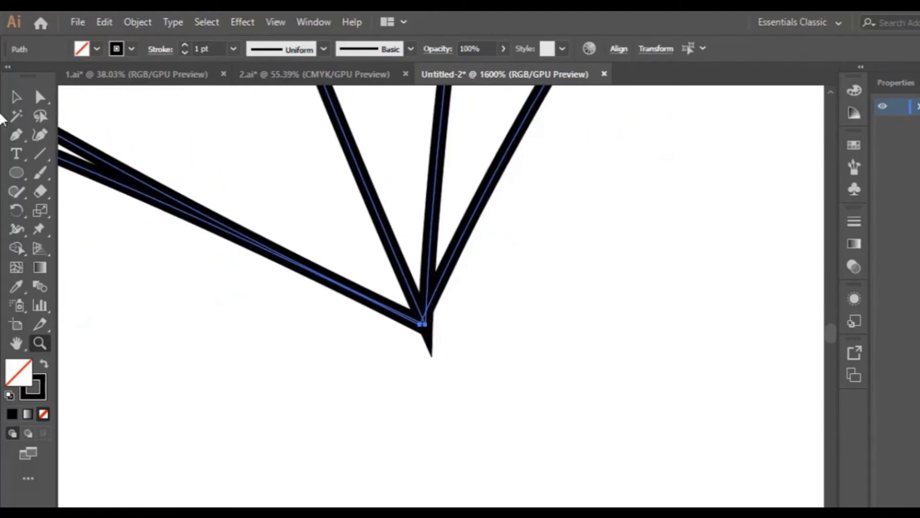
left_click(391, 367)
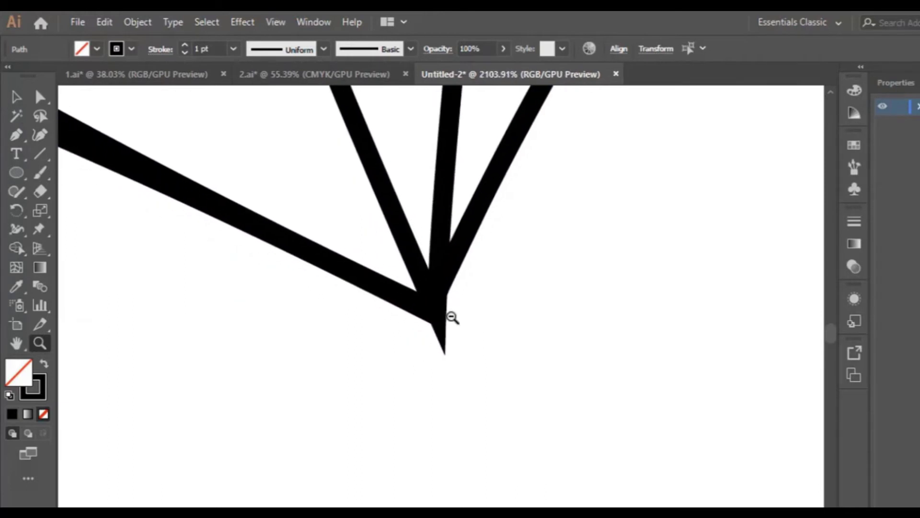
key("v")
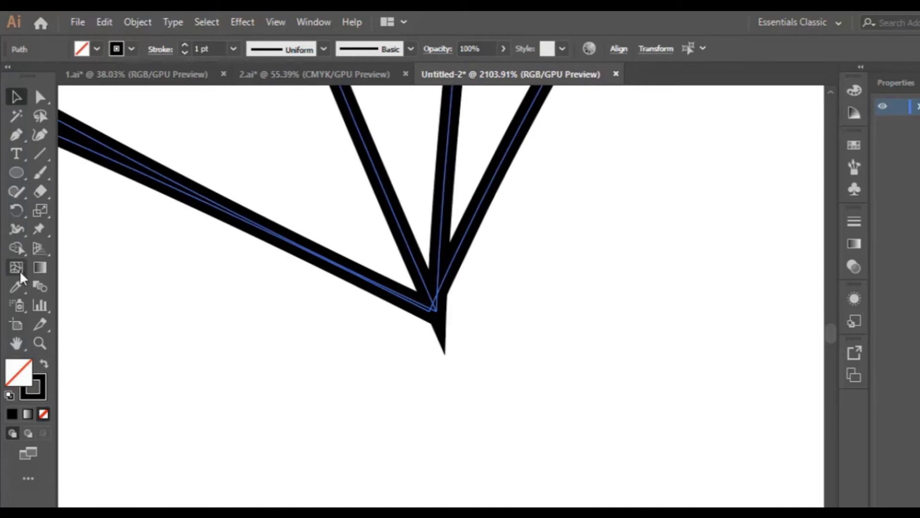
left_click(16, 251)
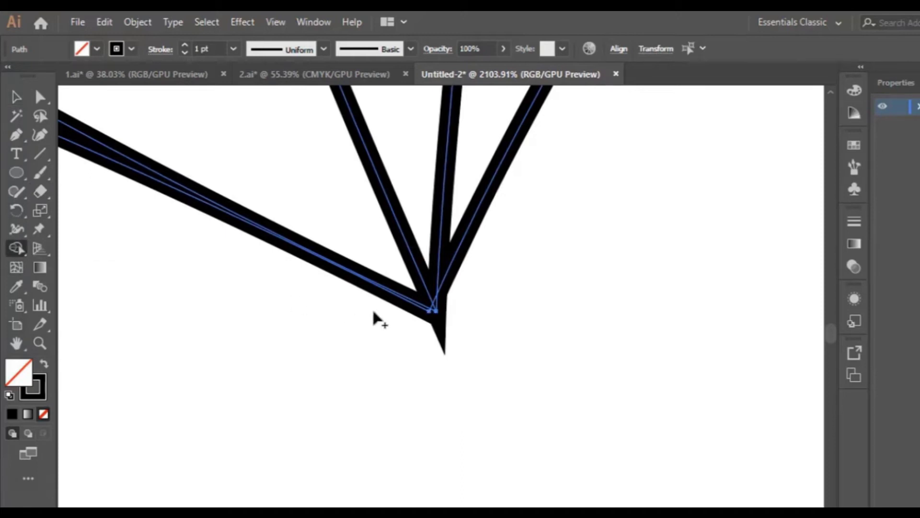
left_click(435, 312, "alt")
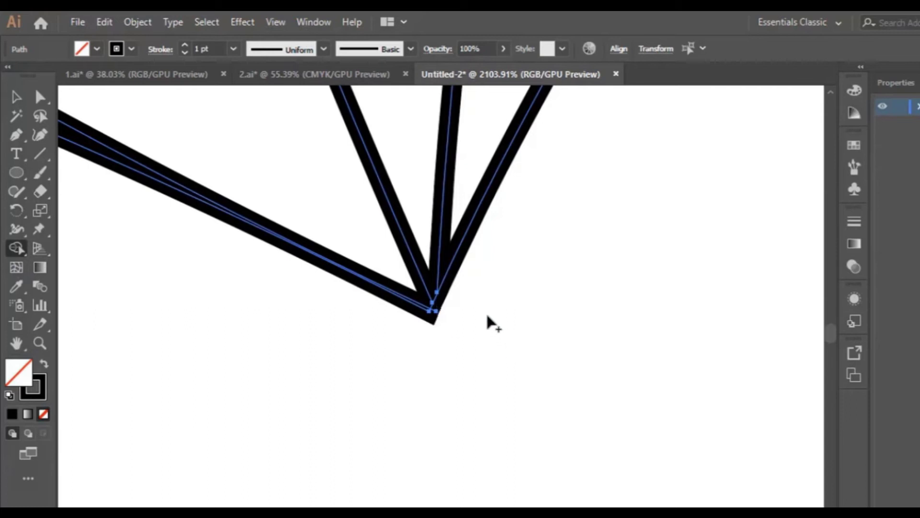
left_click(437, 314, "alt")
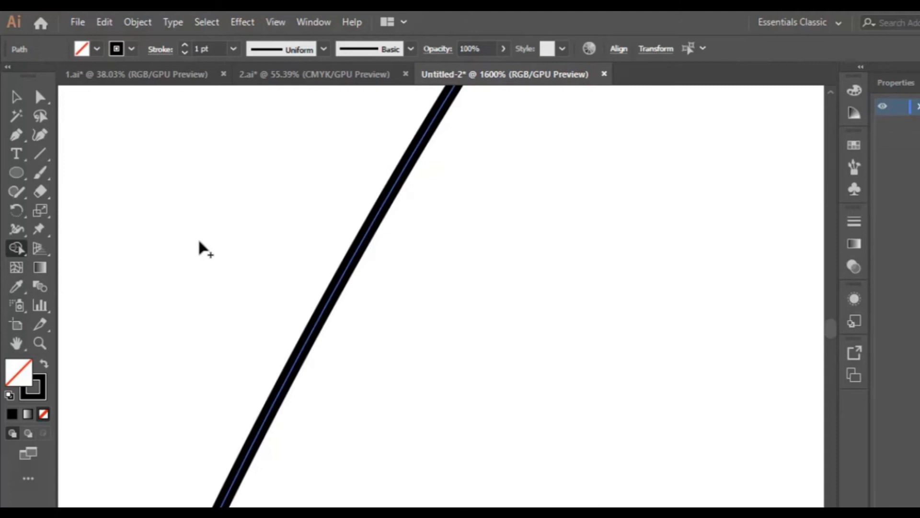
Select all paths of the upper and lower shapes and activate the Shape Builder tool on them.
key("ctrl+minus")
key("ctrl+minus")
key("ctrl+minus")
key("ctrl+minus")
key("ctrl+minus")
key("ctrl+minus")
key("ctrl+minus")
key("ctrl+minus")
key("ctrl+minus")
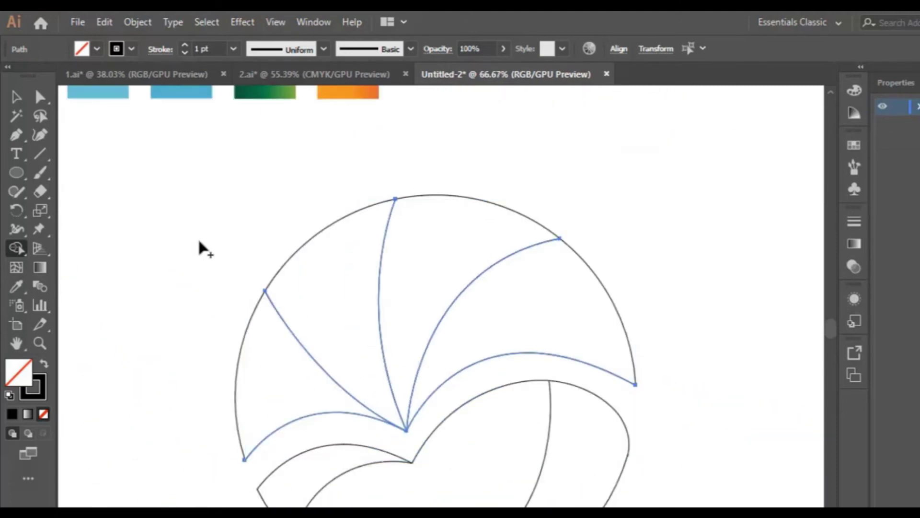
scroll(200, 247, "down", 5)
key("v")
left_click(584, 361)
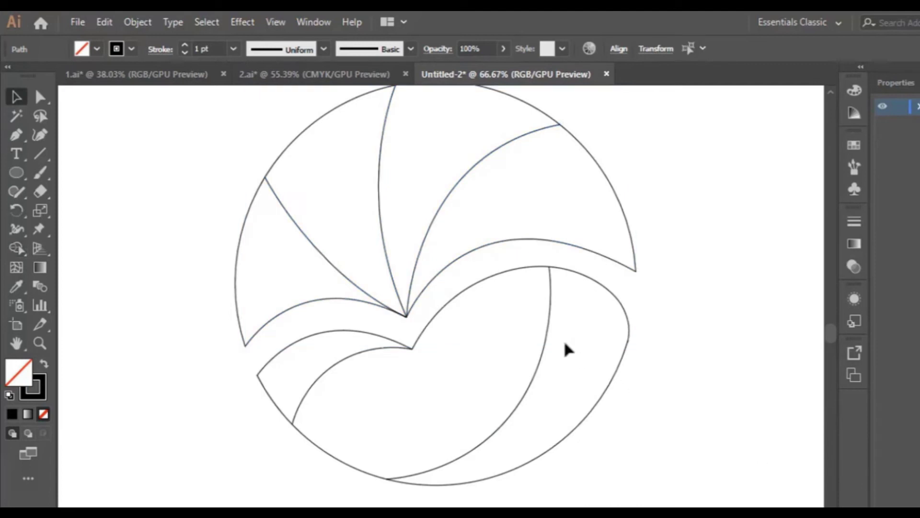
left_click_drag(242, 205, 606, 468)
scroll(606, 468, "up", 2)
left_click(17, 248)
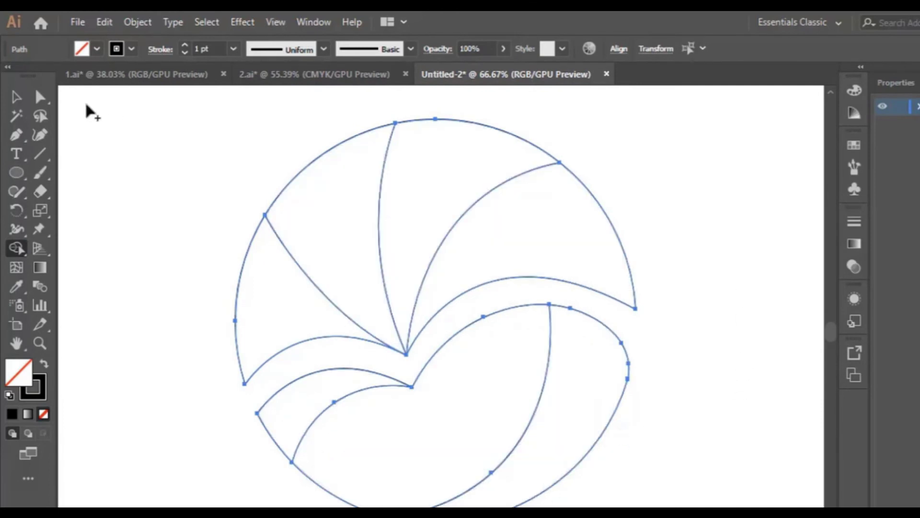
Fill all the wing regions of the logo with solid black and deselect them.
key("v")
left_click(683, 243)
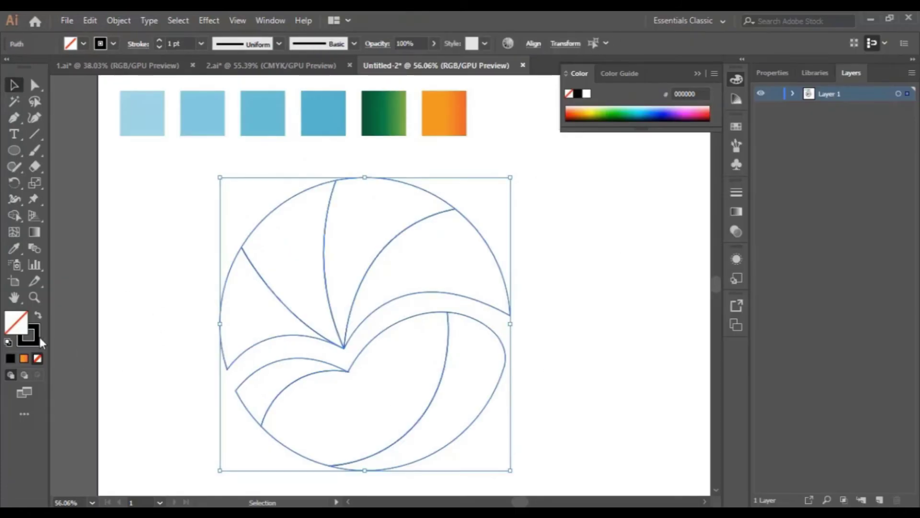
left_click(12, 359)
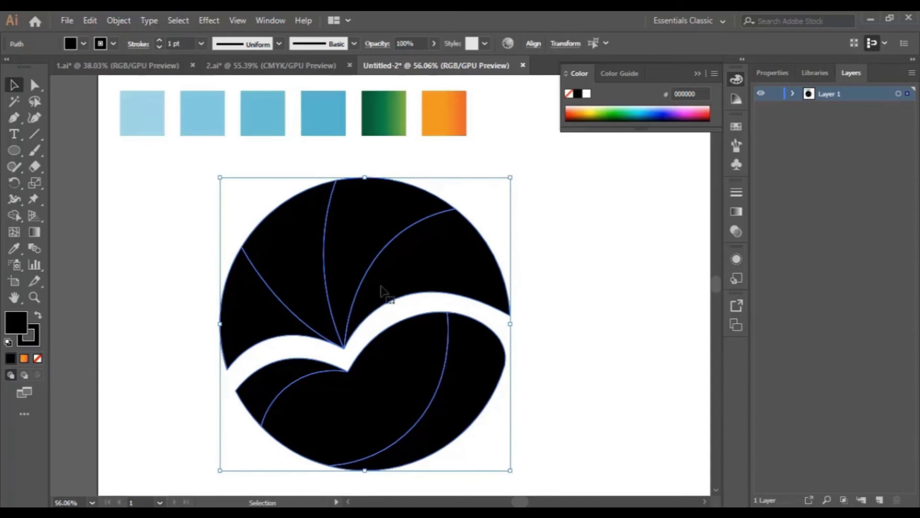
left_click(562, 264)
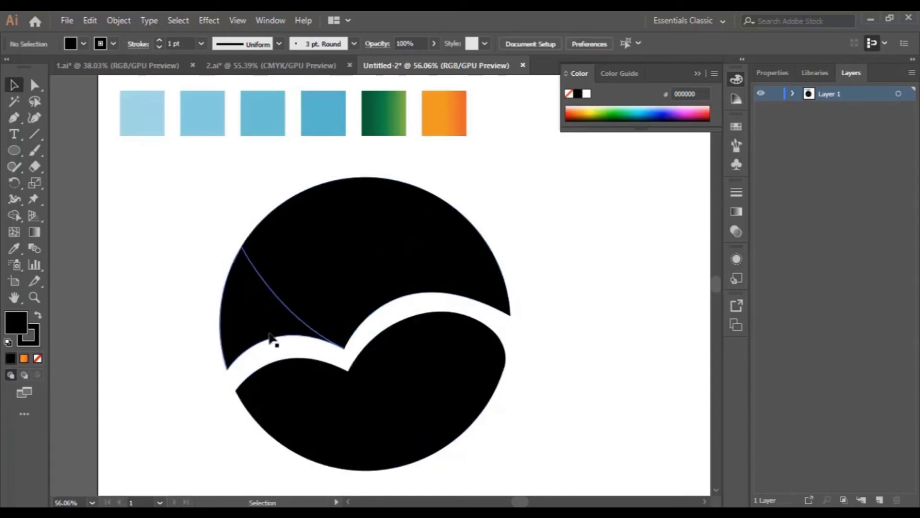
Undo the solid black fill, select all the logo paths and prepare the Shape Builder tool with a black fill and no stroke.
key("ctrl+z")
left_click_drag(192, 174, 567, 451)
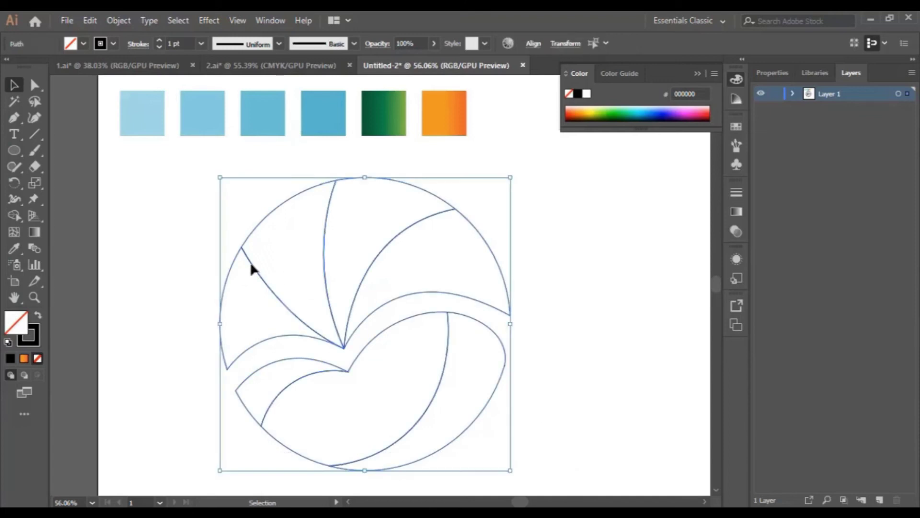
left_click(15, 216)
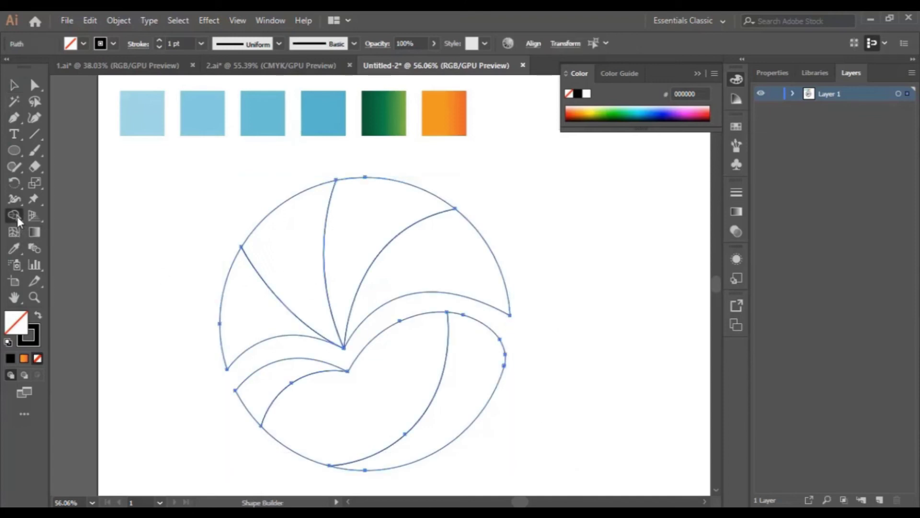
left_click(38, 318)
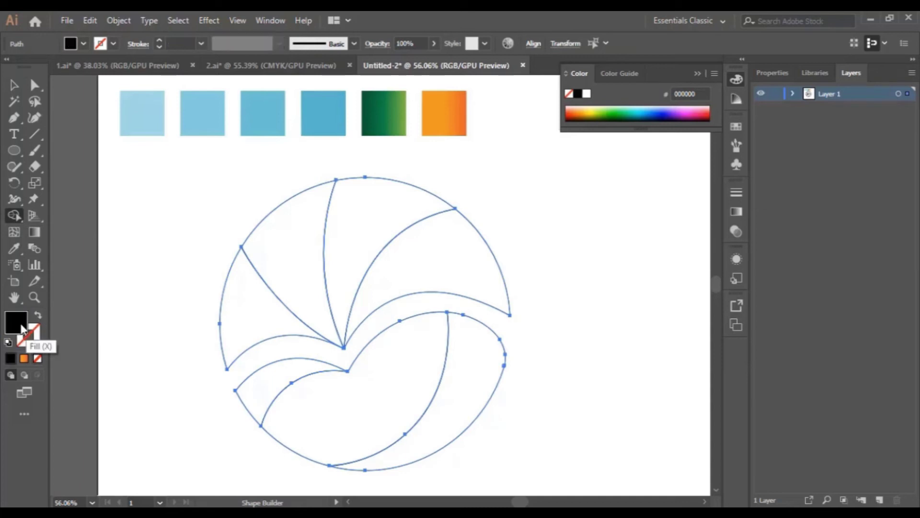
Turn the three lower and four upper wing regions into separate black shapes with the Shape Builder tool and deselect them.
left_click(477, 382)
left_click(372, 380)
left_click(257, 380)
left_click(261, 291)
left_click(302, 266)
left_click(346, 254)
left_click(421, 267)
left_click(14, 85)
left_click(570, 315)
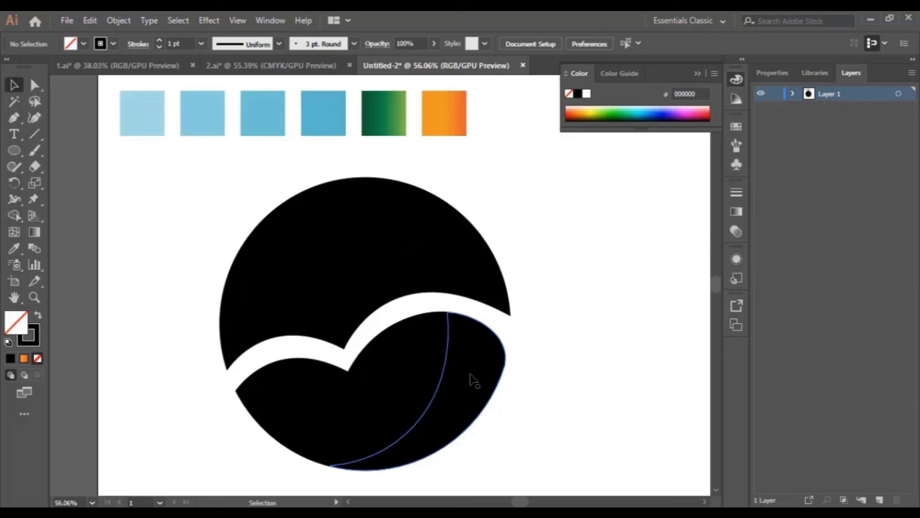
Colour the upper shape's rightmost region with the lightest blue sample and its neighbour with the second blue sample using the Eyedropper.
left_click(450, 264)
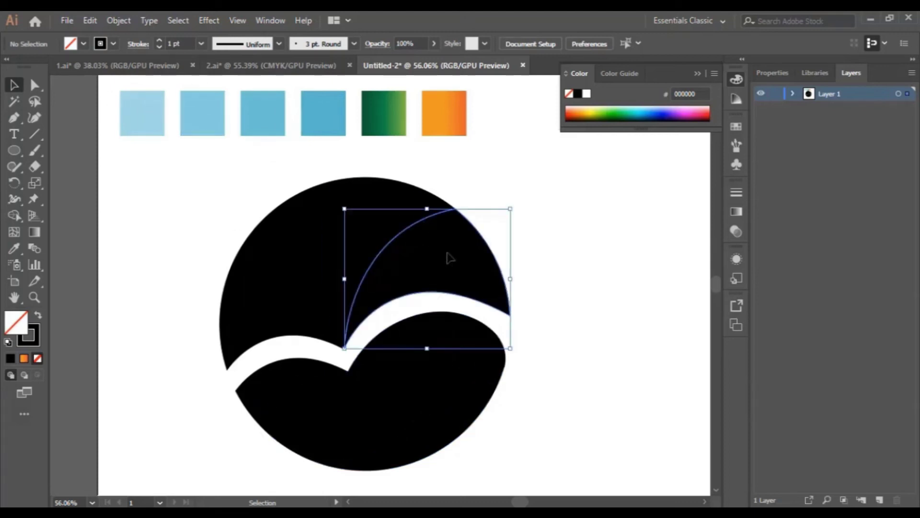
left_click(17, 250)
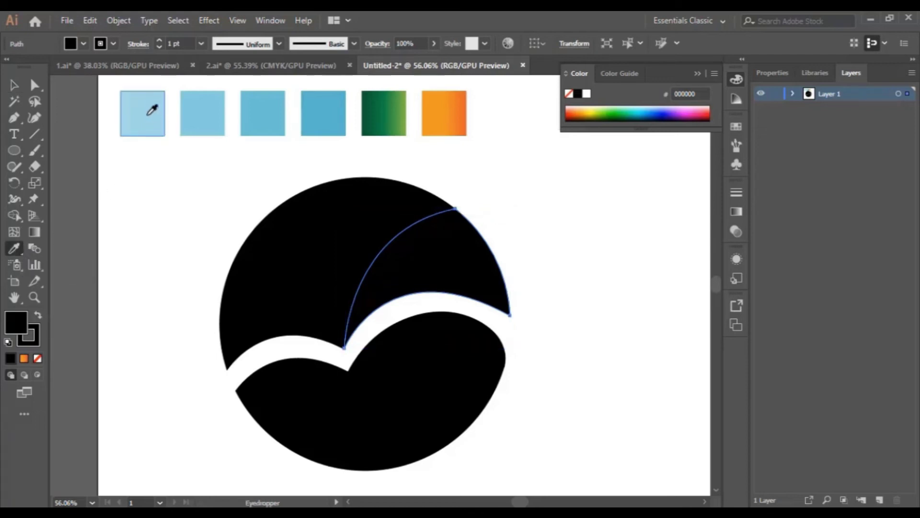
left_click(146, 113)
left_click(13, 84)
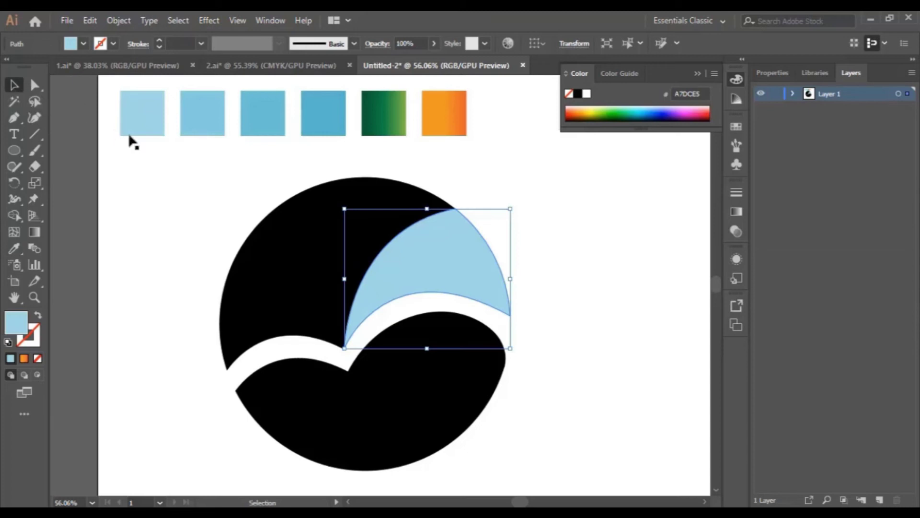
left_click(384, 191)
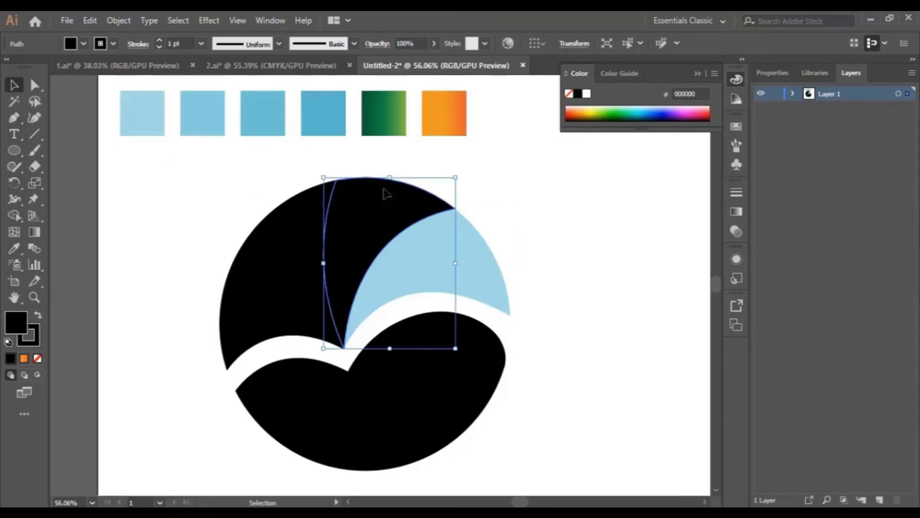
left_click(8, 247)
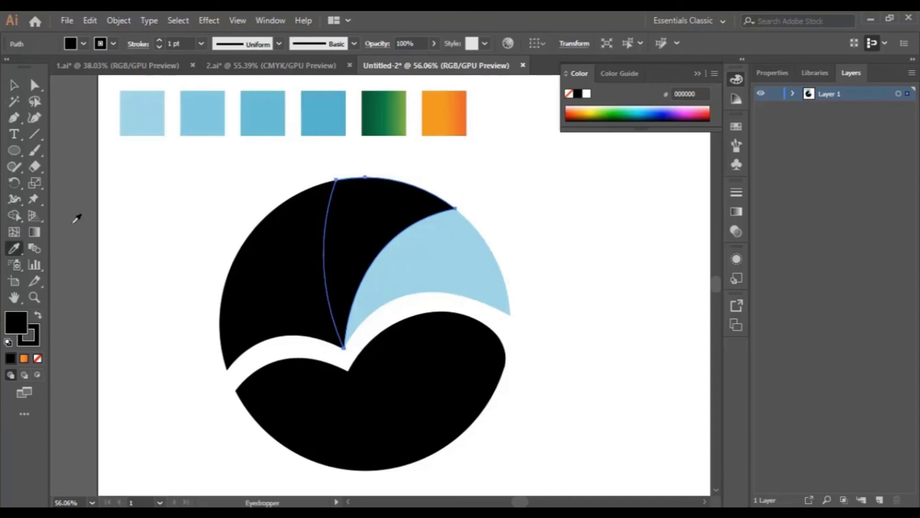
left_click(205, 111)
left_click(5, 90)
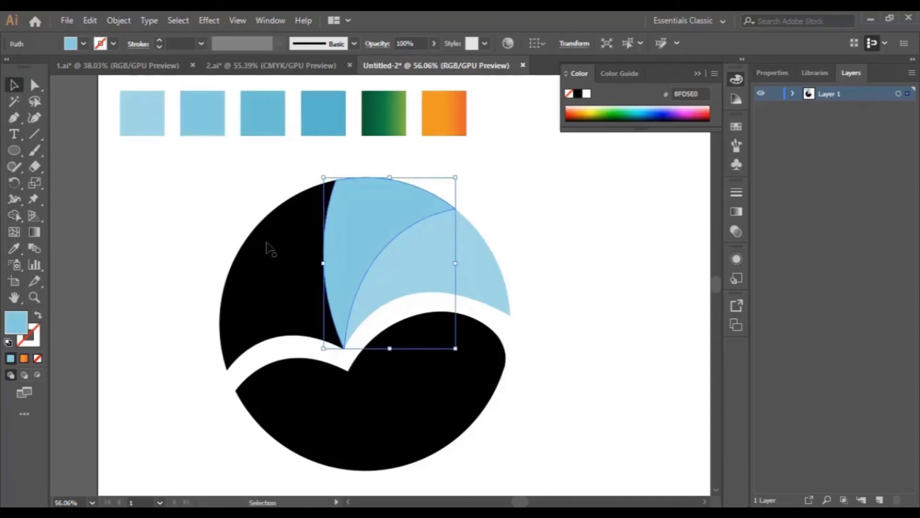
Colour the upper shape's second region from the left with the third blue sample and its leftmost region with the darkest blue sample.
left_click(287, 237)
left_click(14, 248)
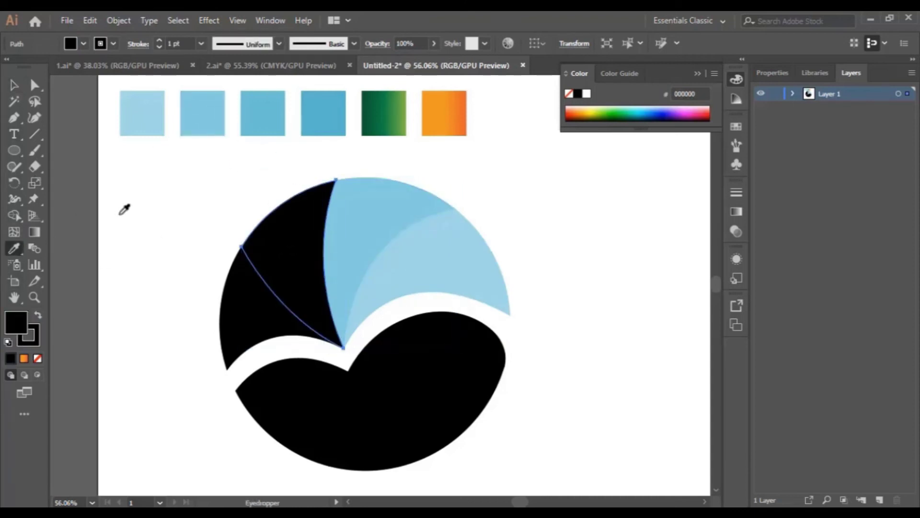
left_click(265, 117)
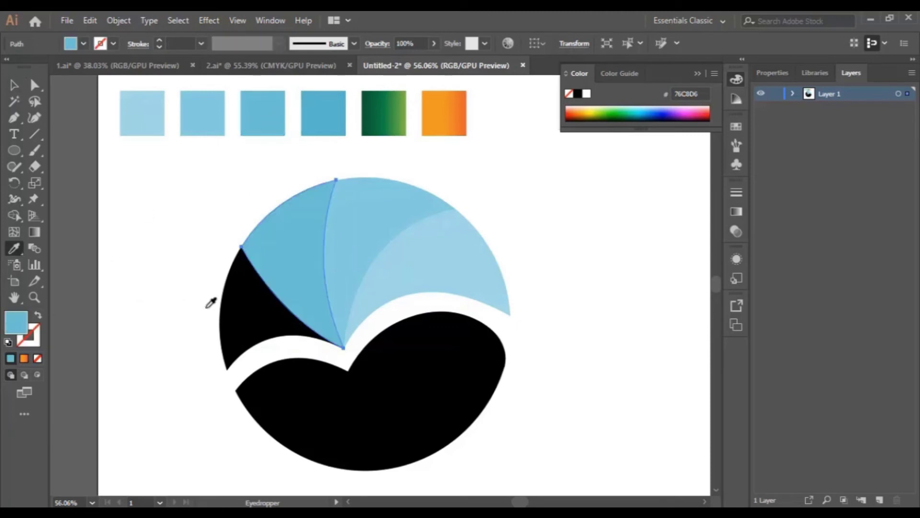
left_click(13, 85)
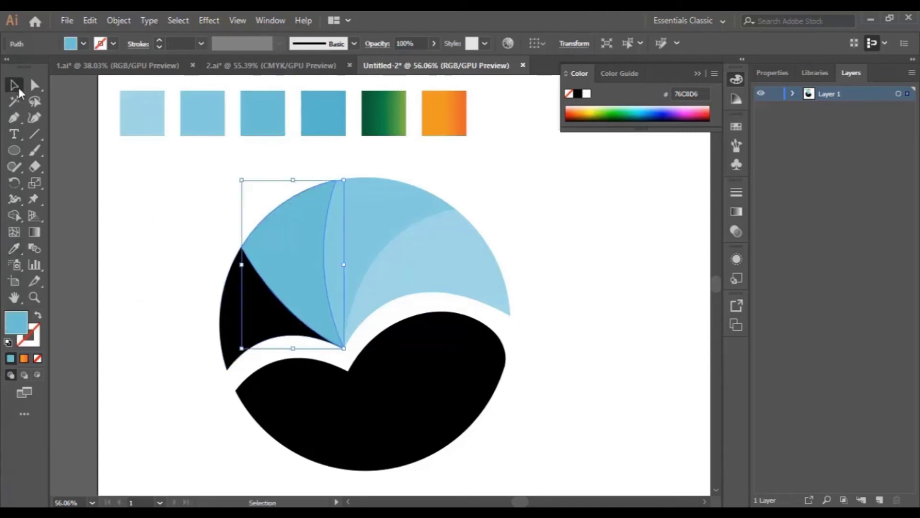
left_click(235, 326)
left_click(15, 251)
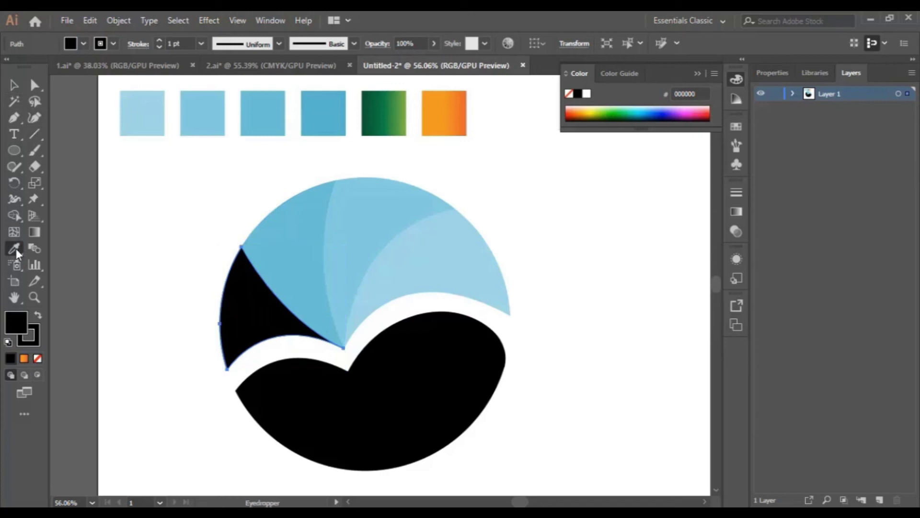
left_click(301, 118)
left_click(14, 85)
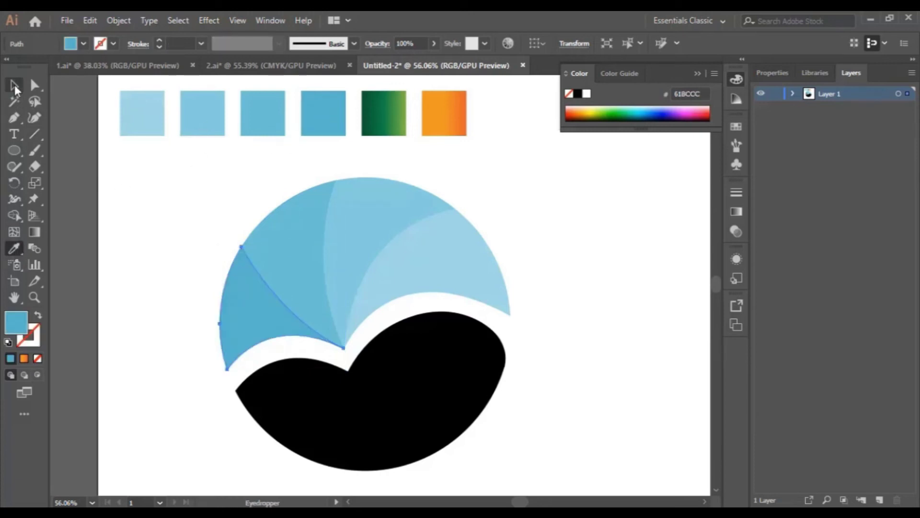
left_click(461, 259)
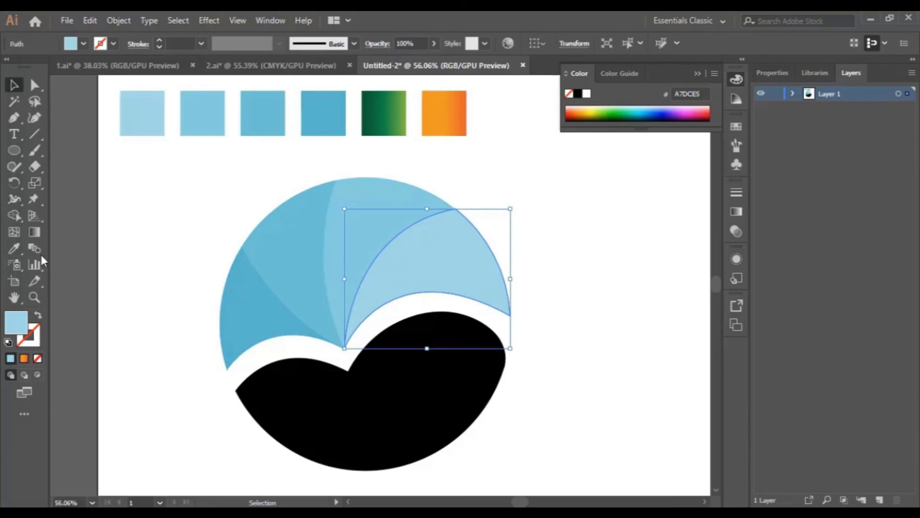
left_click(16, 248)
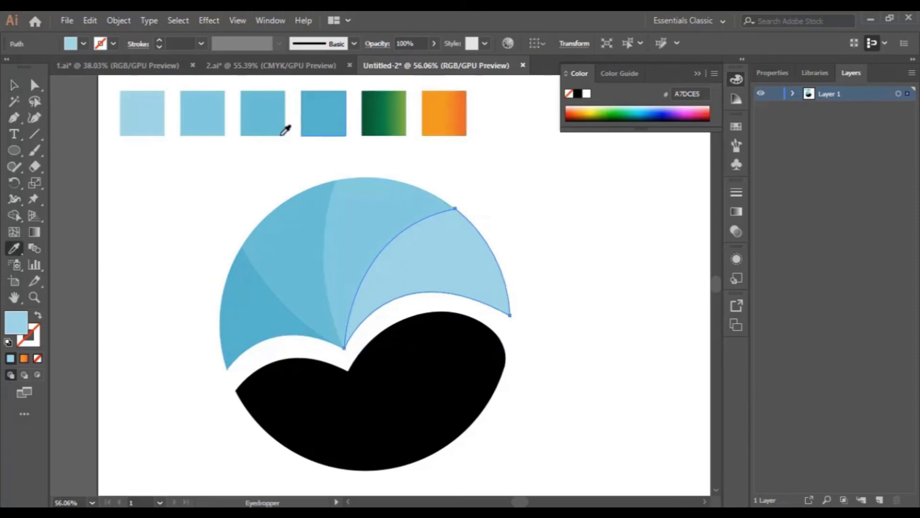
left_click(14, 85)
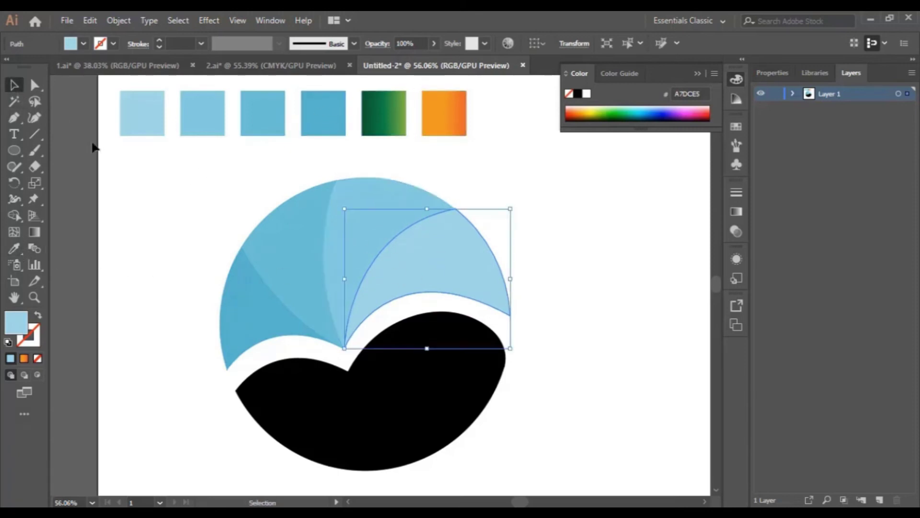
left_click(564, 279)
Fill the lower shape's right-hand region with the green gradient sample using the Eyedropper.
scroll(564, 286, "down", 2)
left_click(463, 298)
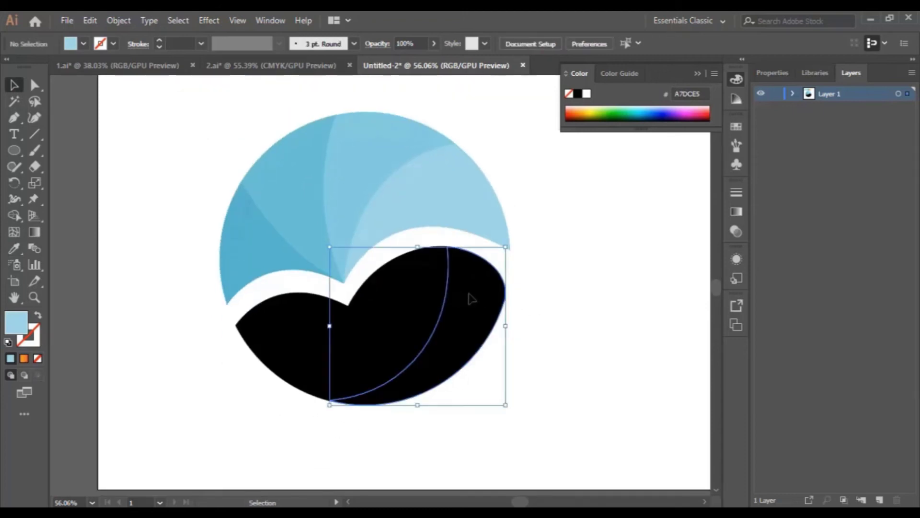
scroll(553, 297, "up", 2)
left_click(14, 249)
left_click(383, 109)
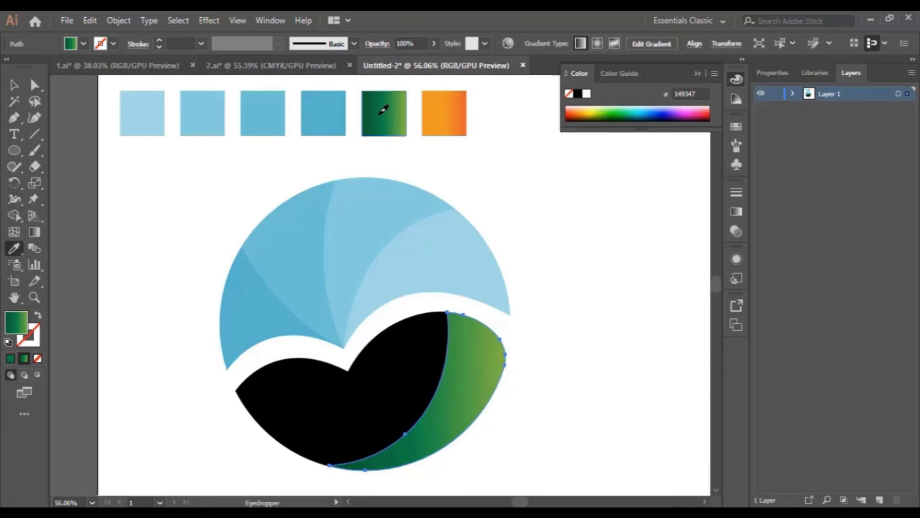
Shift the light green stop of the right-hand region's gradient slightly inward with the Gradient tool and deselect the region.
scroll(425, 152, "down", 1)
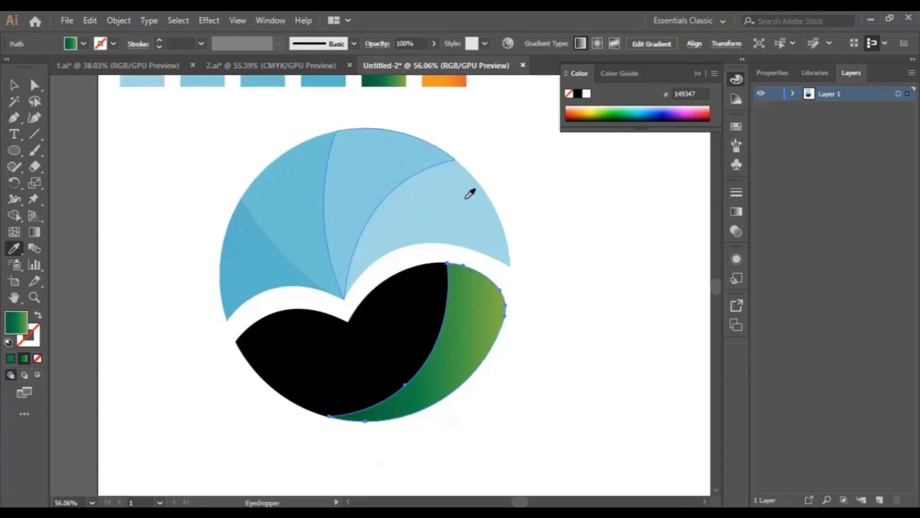
left_click(34, 232)
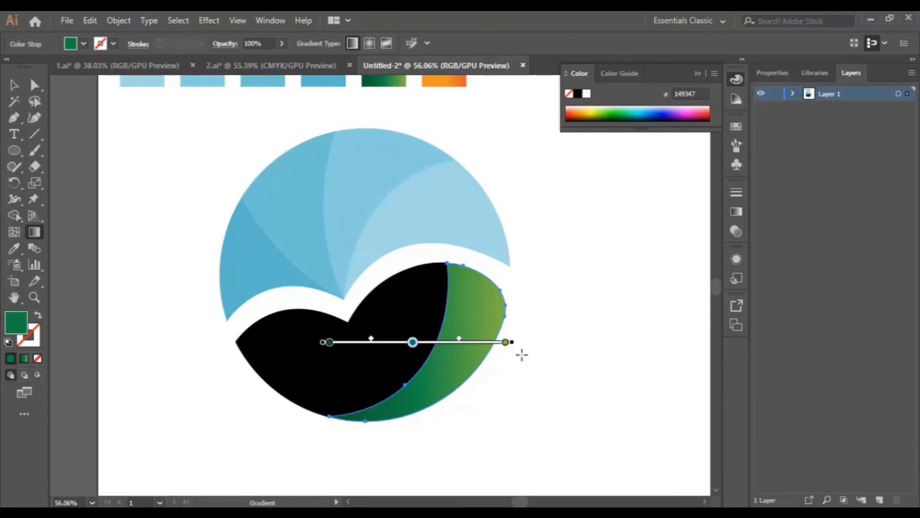
left_click_drag(506, 341, 491, 342)
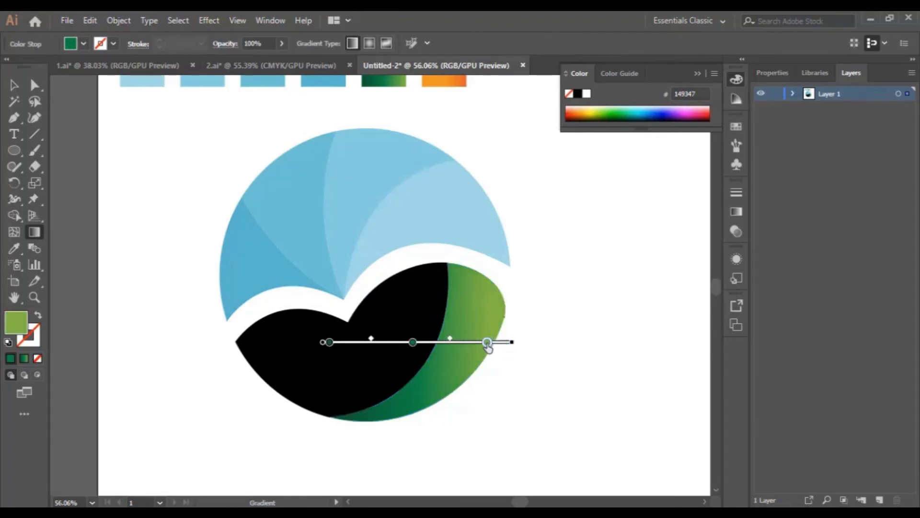
left_click_drag(413, 342, 412, 342)
left_click(412, 342)
key("v")
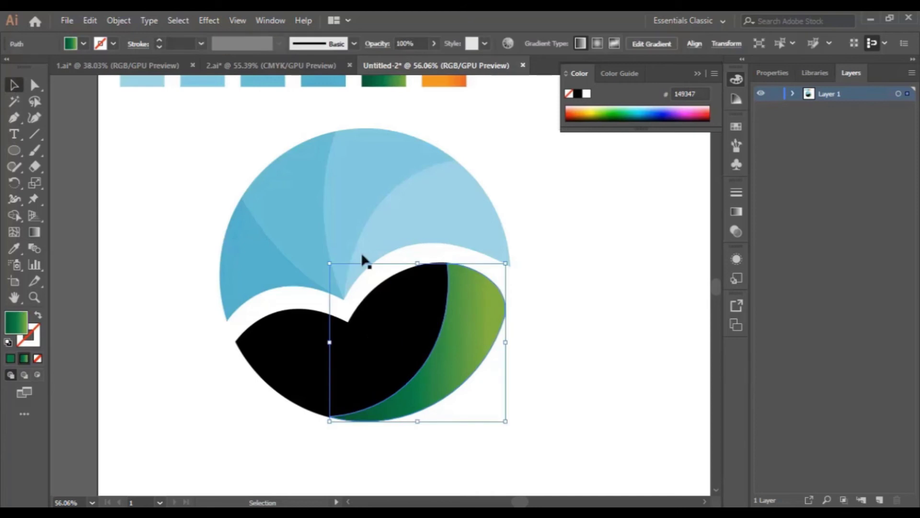
left_click(573, 352)
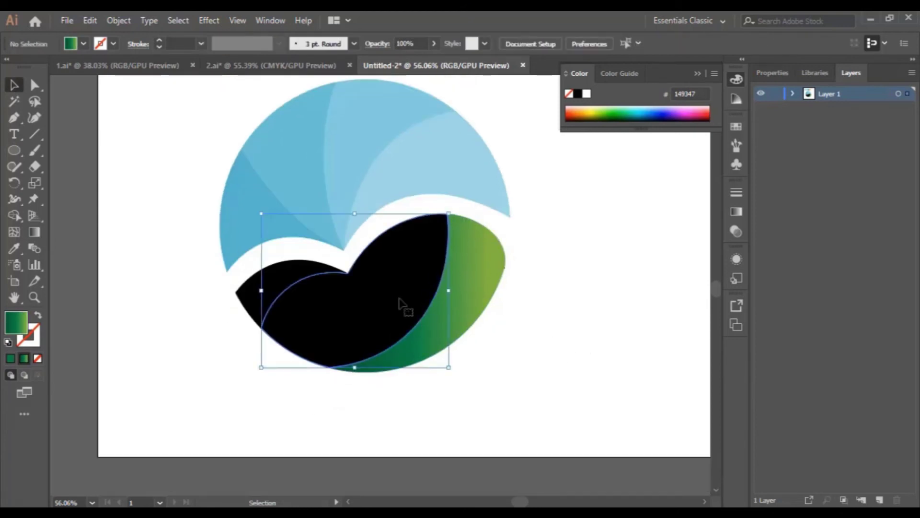
Fill the large middle region of the lower shape with the same green gradient and deselect it.
left_click(398, 325)
scroll(397, 324, "down", 1)
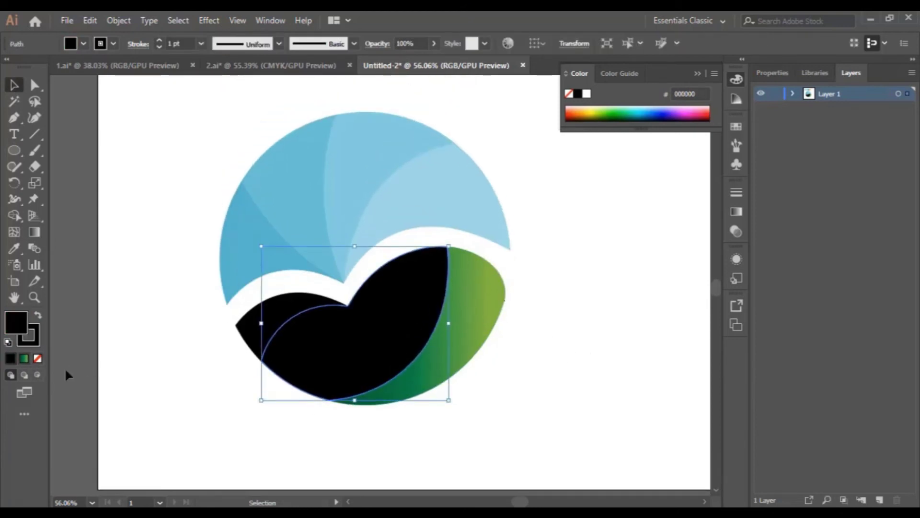
scroll(66, 368, "up", 3)
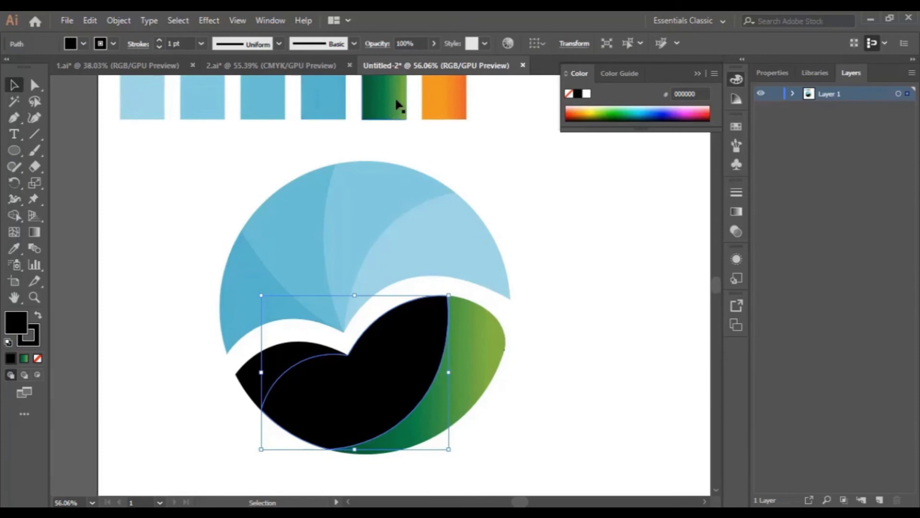
left_click(23, 358)
key("ctrl+shift+a")
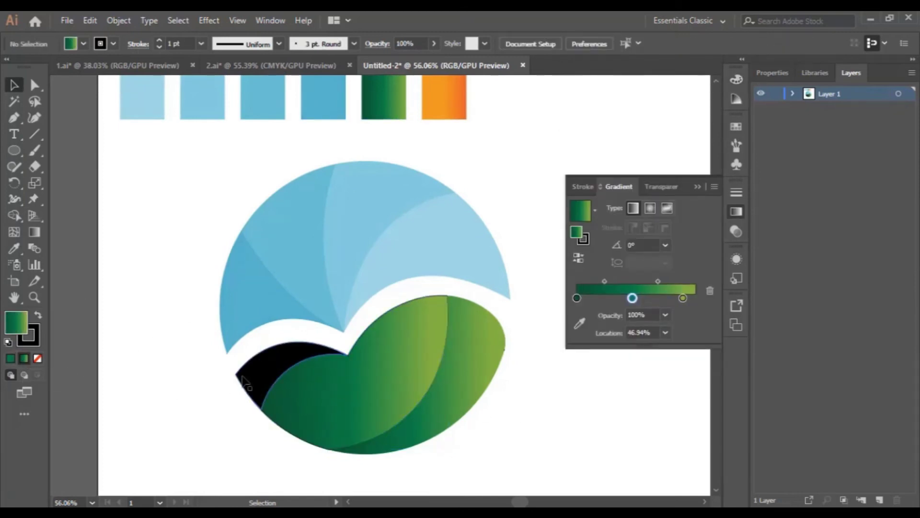
Fill the small left-hand region of the lower shape with the green gradient, deselect it and collapse the gradient settings.
left_click(252, 378)
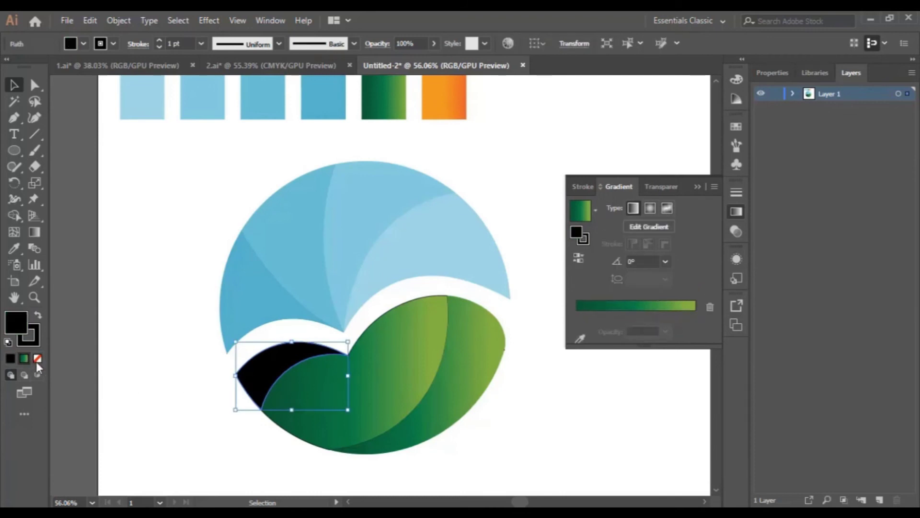
left_click(23, 358)
left_click(557, 427)
scroll(561, 424, "down", 2)
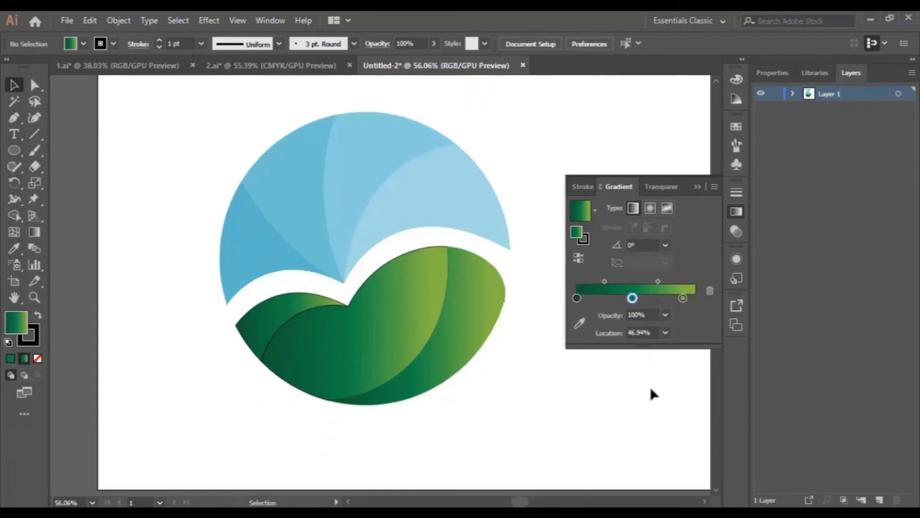
left_click(699, 187)
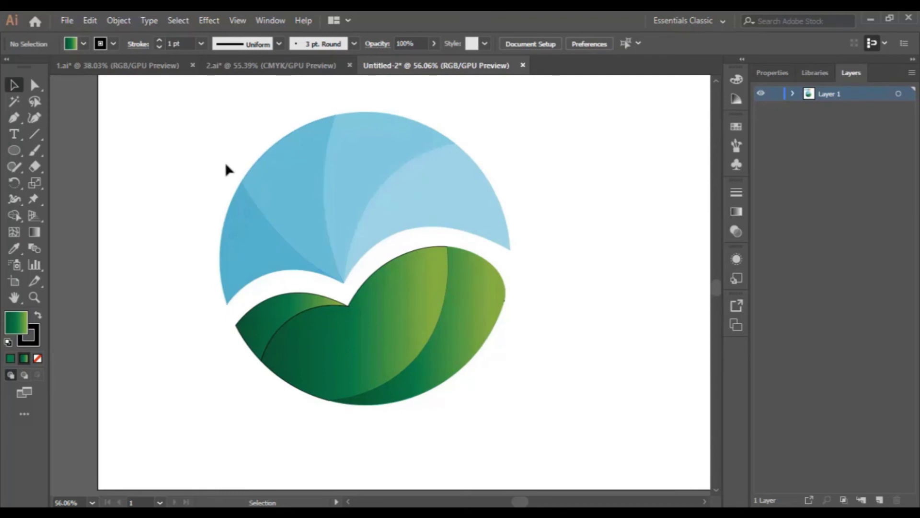
Select all the logo regions, set their stroke to None and deselect them.
left_click_drag(194, 139, 546, 418)
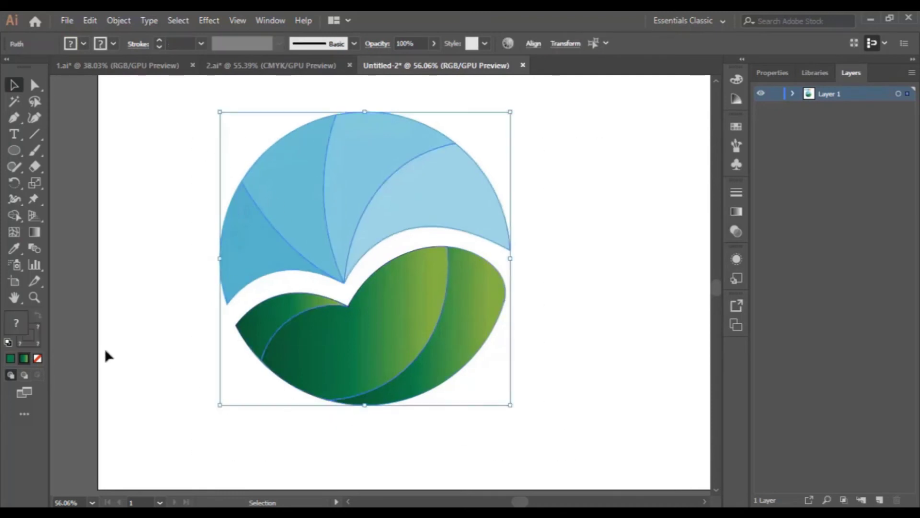
left_click(32, 341)
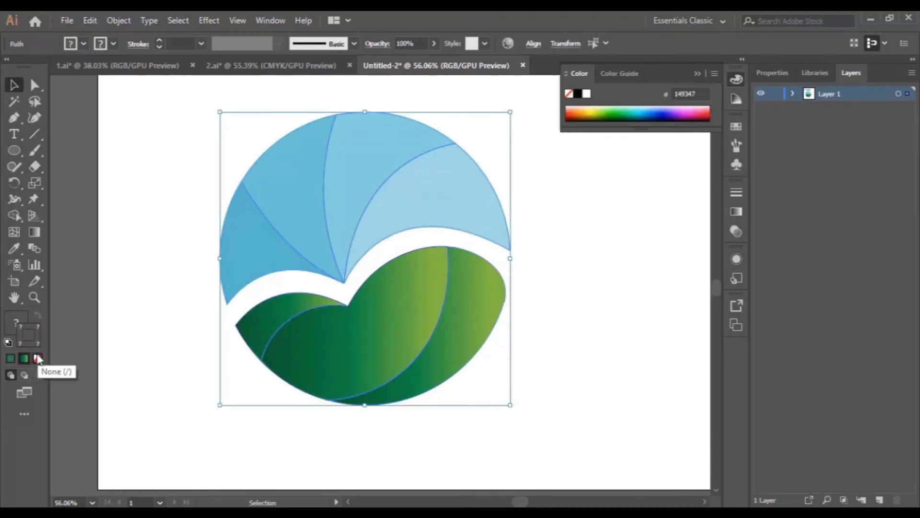
left_click(38, 359)
left_click(576, 267)
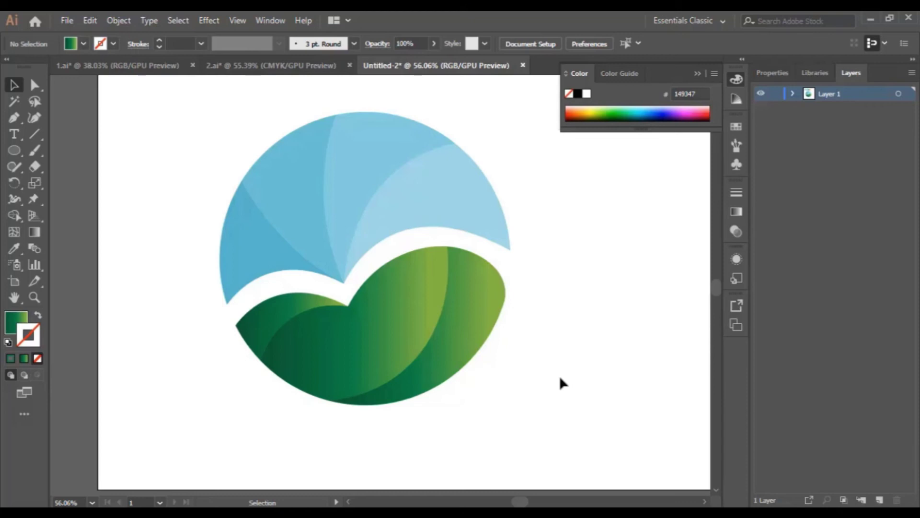
Duplicate the three green regions of the lower shape, move the copy to the right clear of the logo, and deselect it.
left_click_drag(261, 424, 513, 298)
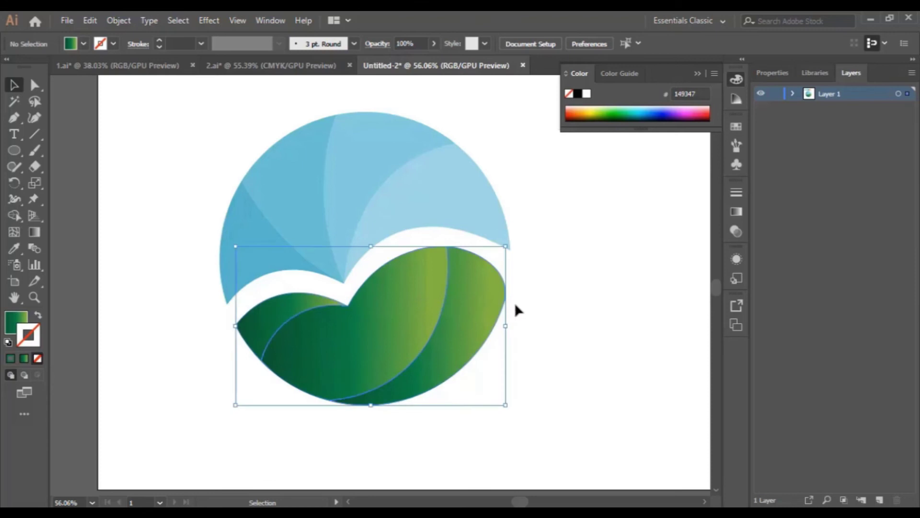
key("ctrl+c")
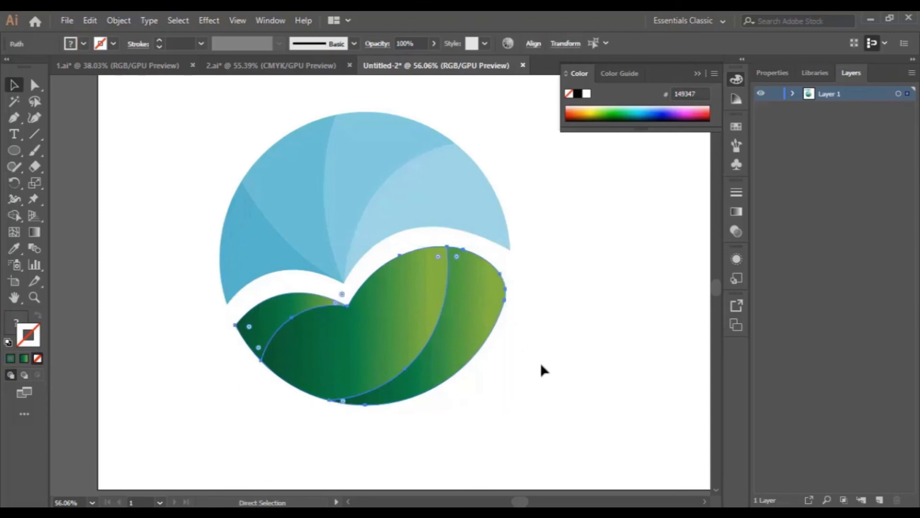
key("ctrl+v")
left_click_drag(450, 327, 597, 375)
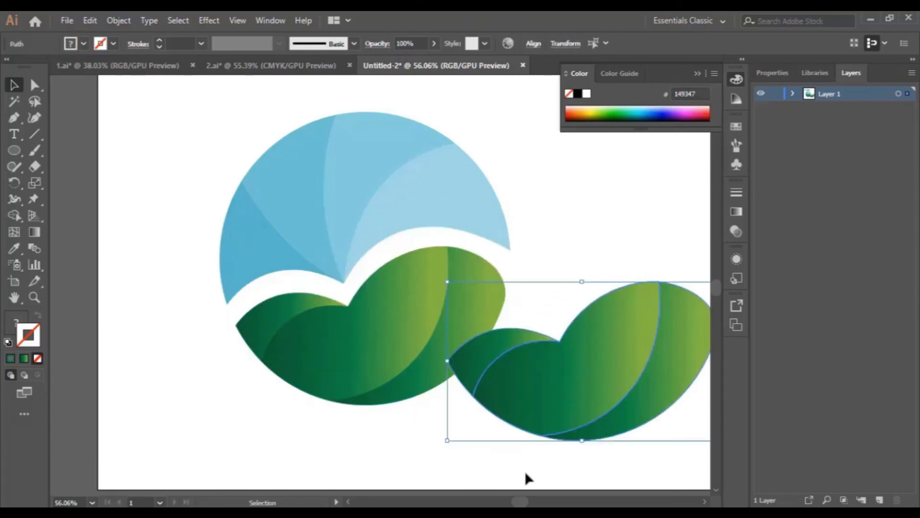
left_click_drag(525, 501, 526, 502)
left_click_drag(447, 363, 542, 367)
left_click(487, 226)
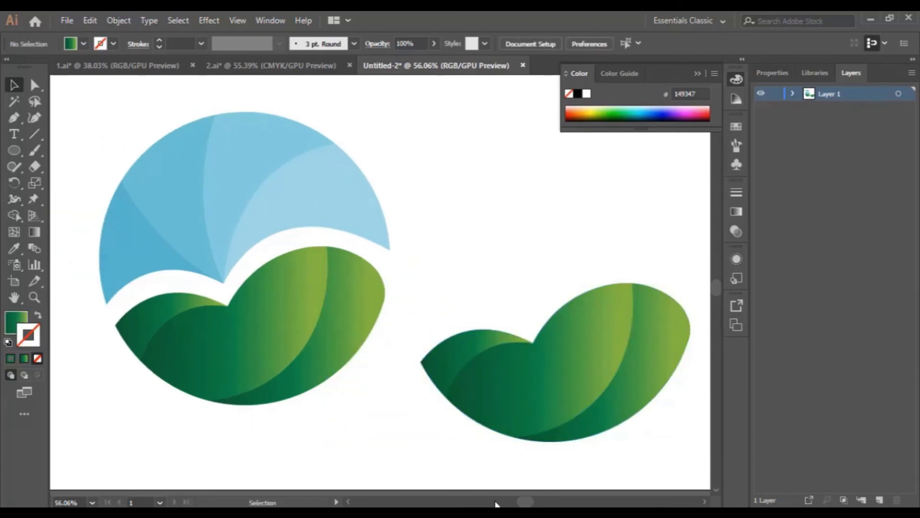
Fill the right-hand region of the logo's lower shape with the gradient of the orange sample square.
left_click_drag(524, 501, 518, 502)
scroll(534, 441, "up", 2)
scroll(535, 445, "down", 1)
left_click(527, 326)
scroll(627, 310, "up", 1)
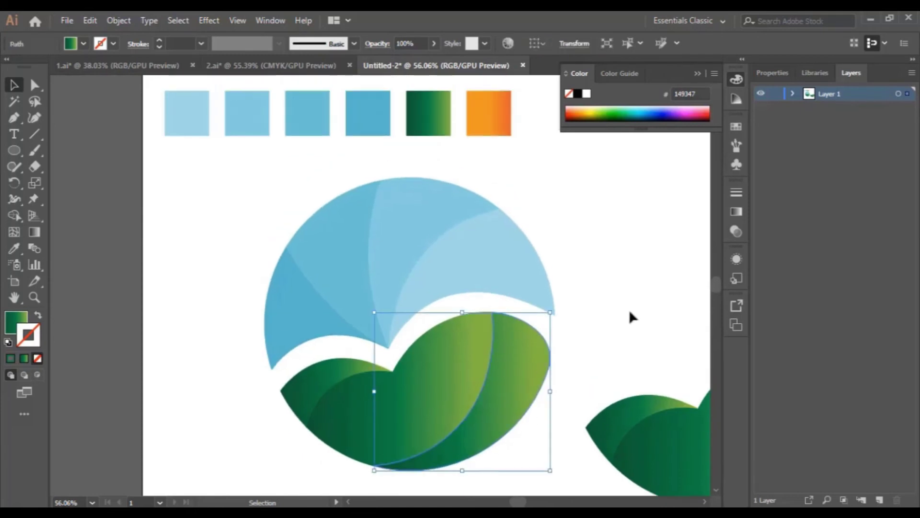
left_click(628, 313)
left_click(527, 359)
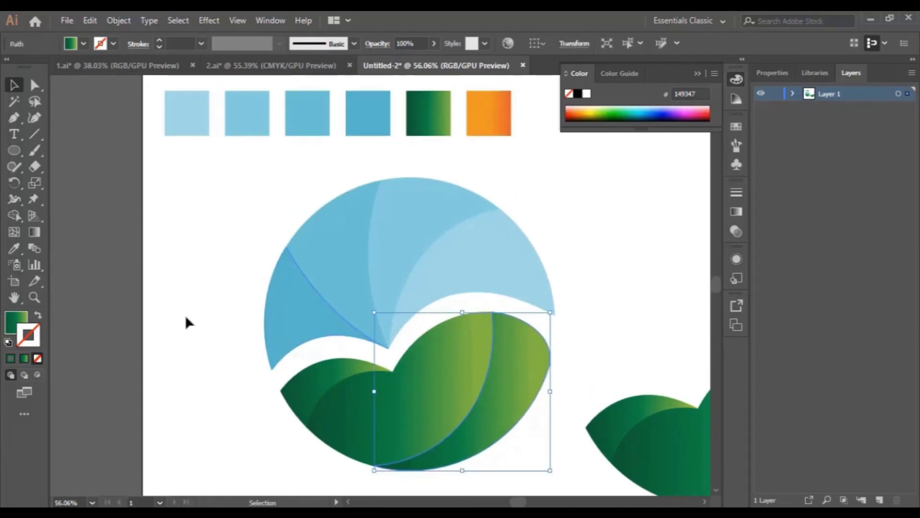
scroll(192, 311, "down", 1)
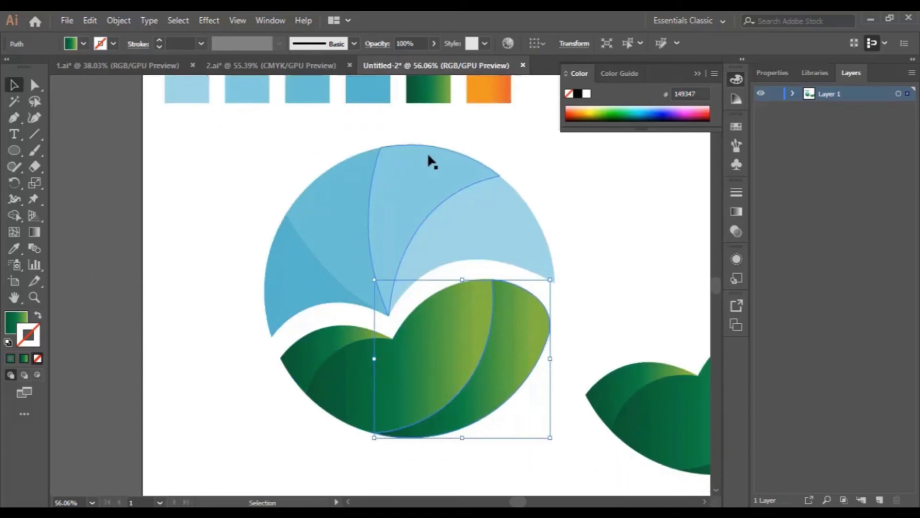
key("i")
scroll(287, 192, "up", 2)
left_click(480, 138)
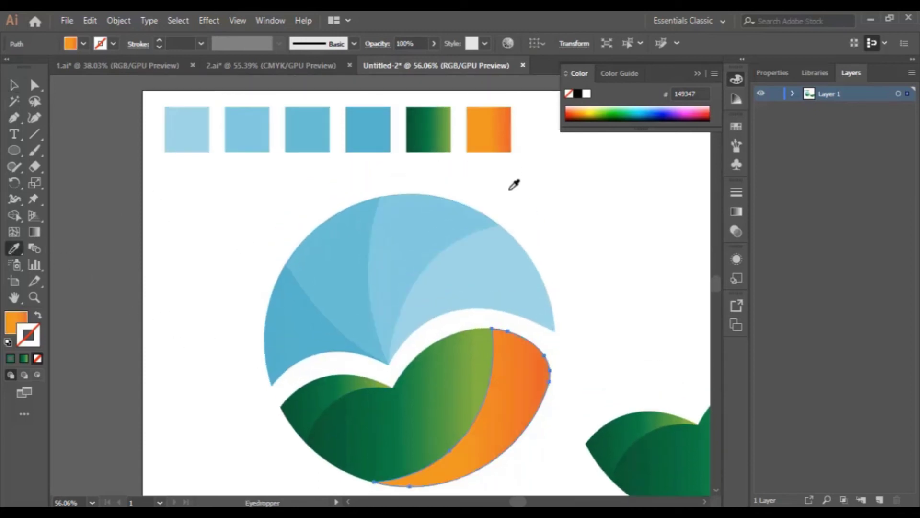
scroll(431, 202, "down", 2)
left_click(15, 85)
left_click(494, 461)
Shift the start and middle stops of the right-hand region's orange gradient toward the region's outer edge with the Gradient tool.
left_click(507, 341)
left_click(38, 319)
left_click(38, 319)
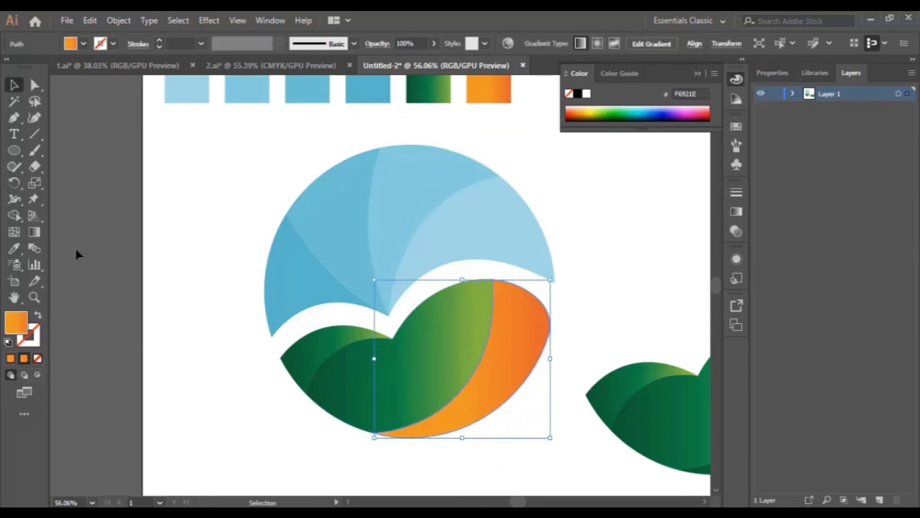
left_click(35, 231)
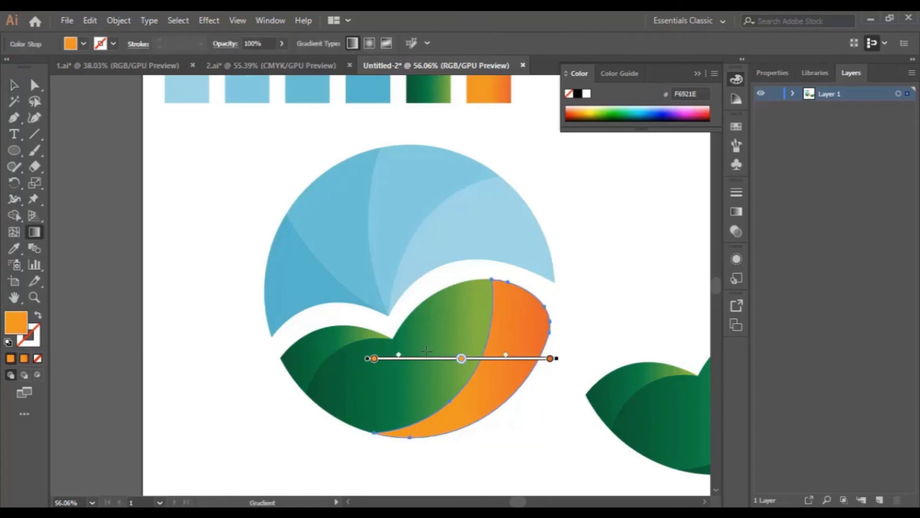
left_click_drag(462, 359, 514, 360)
left_click_drag(374, 359, 433, 360)
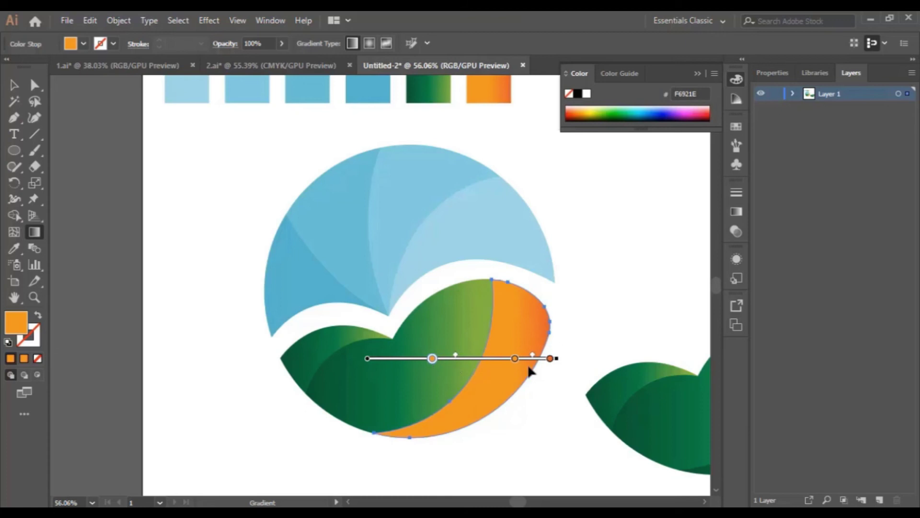
left_click_drag(515, 359, 496, 359)
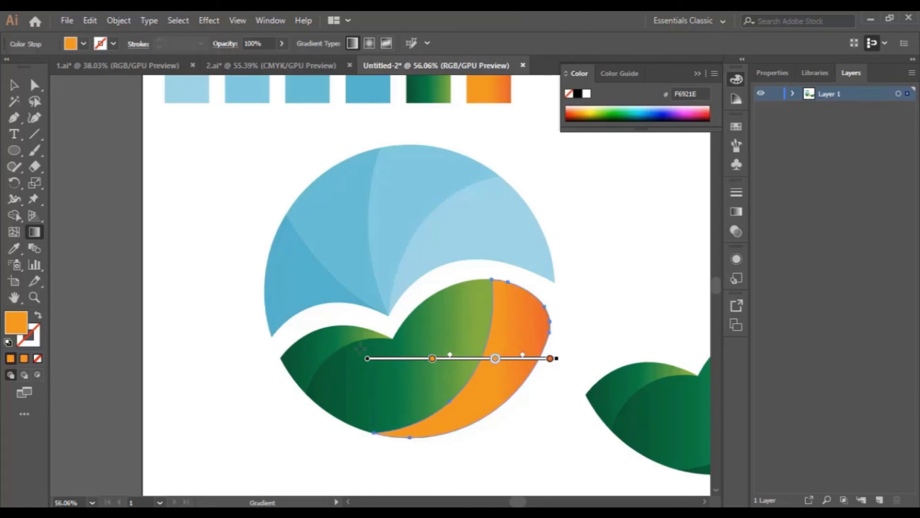
Tilt the right-hand region's orange gradient slightly downward to the right, readjust its inner stop, and deselect the region.
mouse_move(560, 359)
left_mouse_down()
mouse_move(541, 397)
mouse_move(582, 322)
mouse_move(573, 361)
left_mouse_up()
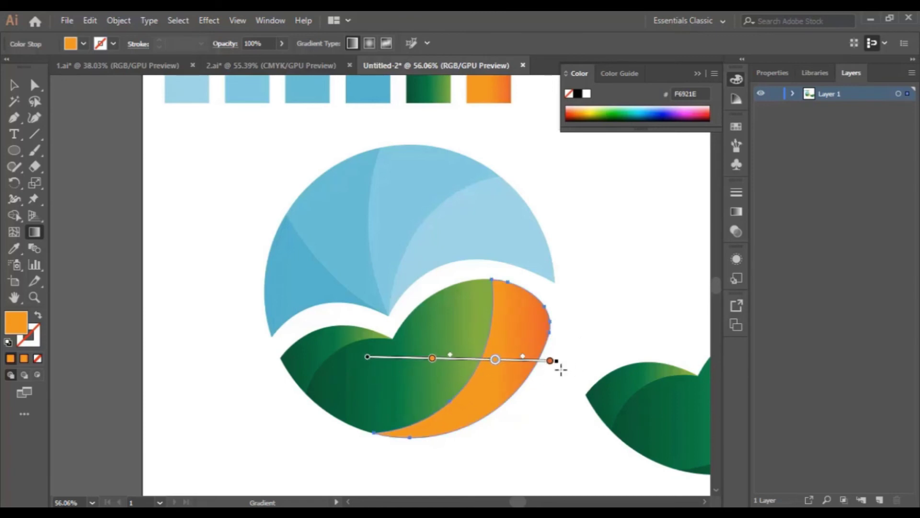
mouse_move(556, 360)
left_mouse_down()
mouse_move(547, 360)
mouse_move(537, 398)
left_mouse_up()
mouse_move(461, 361)
left_mouse_down()
mouse_move(492, 327)
mouse_move(468, 324)
mouse_move(482, 328)
left_mouse_up()
mouse_move(507, 374)
left_mouse_down()
mouse_move(514, 341)
mouse_move(501, 372)
left_mouse_up()
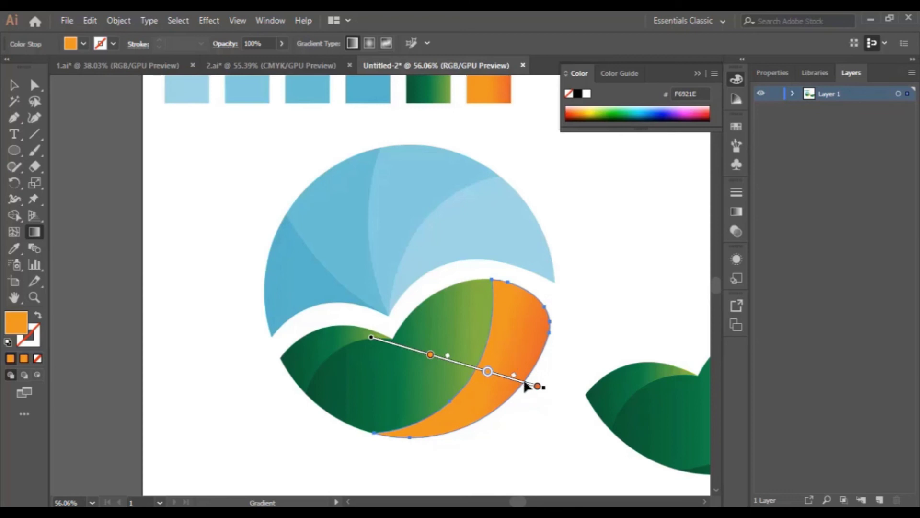
mouse_move(552, 382)
left_mouse_down()
mouse_move(555, 355)
mouse_move(551, 367)
mouse_move(481, 366)
mouse_move(496, 368)
left_mouse_up()
left_click_drag(432, 359, 456, 366)
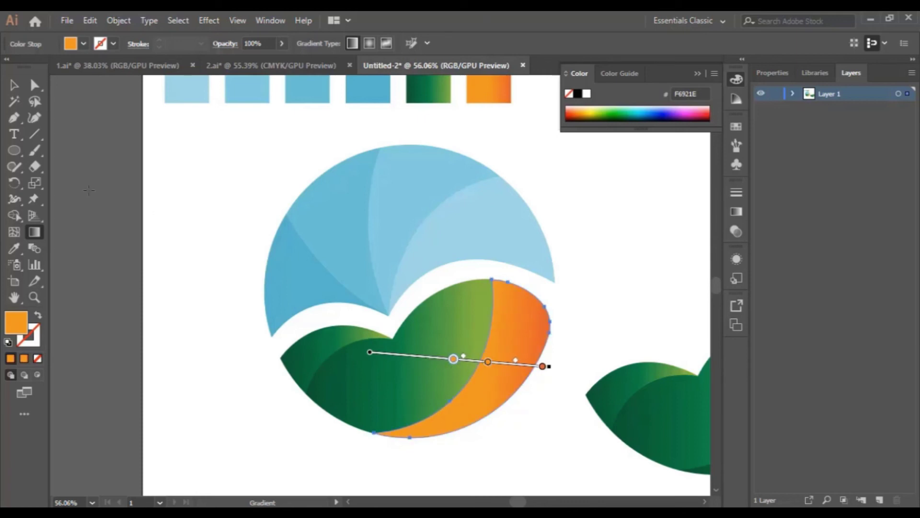
left_click(14, 85)
left_click(613, 325)
Fill the large middle region of the lower shape with the right-hand region's orange gradient and deselect it.
scroll(570, 321, "down", 2)
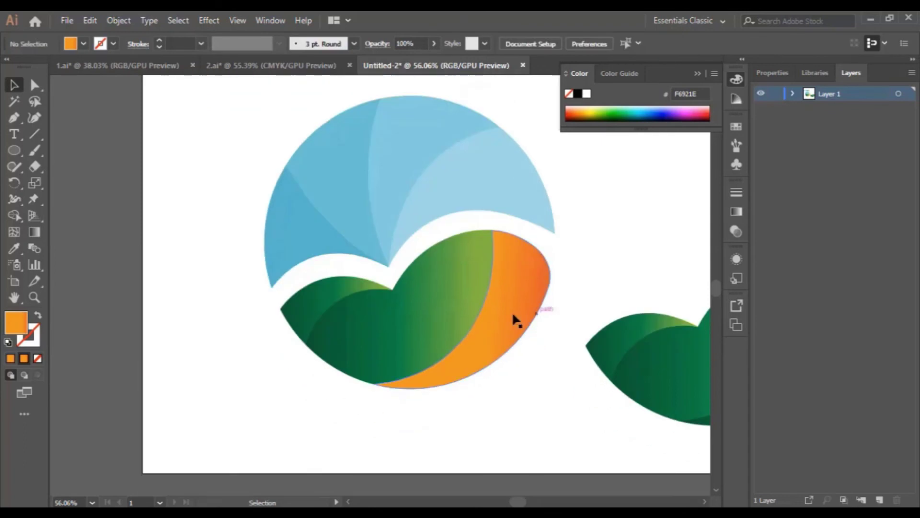
left_click(417, 319)
scroll(201, 368, "up", 4)
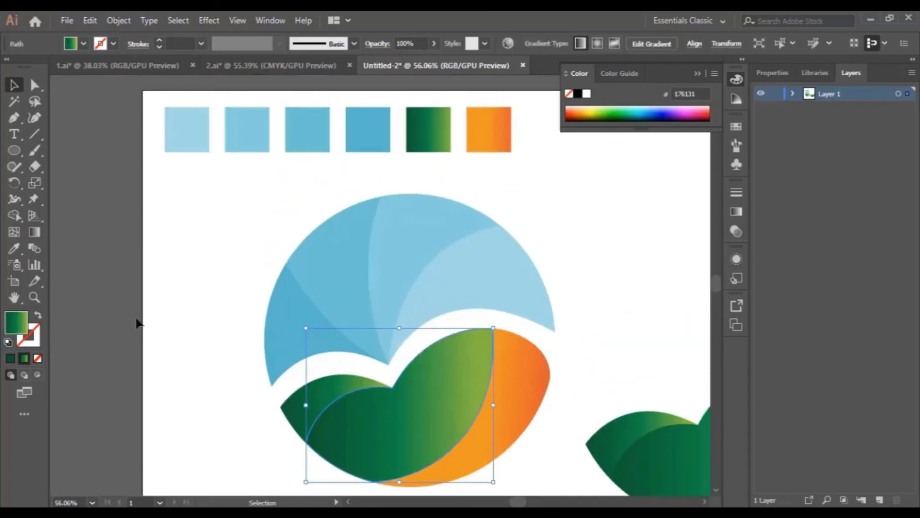
left_click(14, 248)
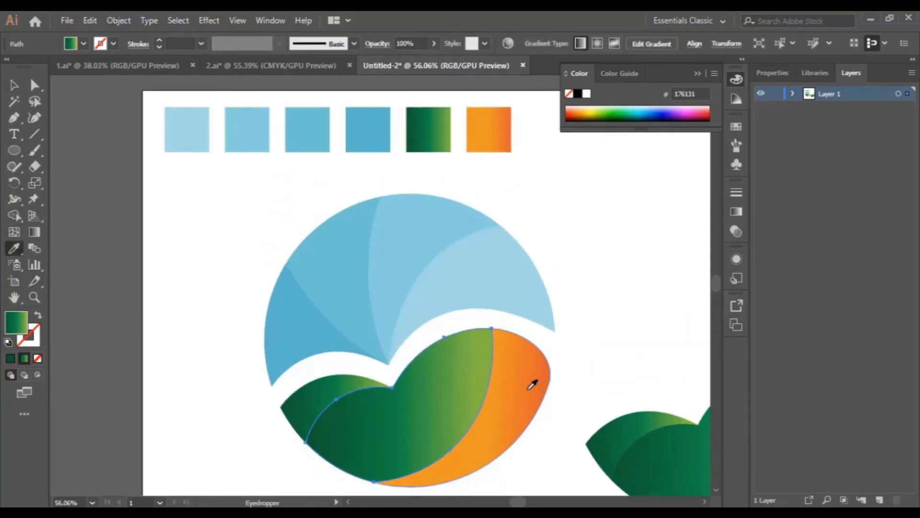
left_click(533, 373)
scroll(517, 373, "down", 3)
left_click(14, 85)
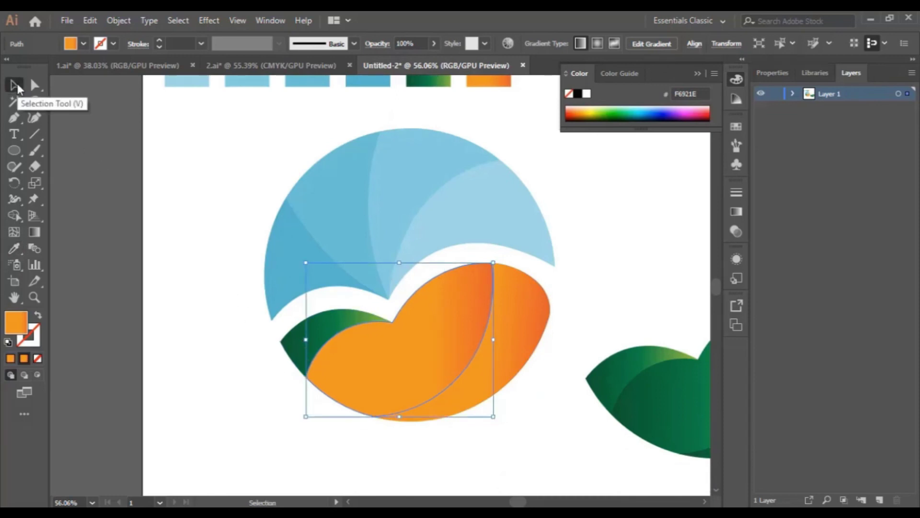
left_click(224, 272)
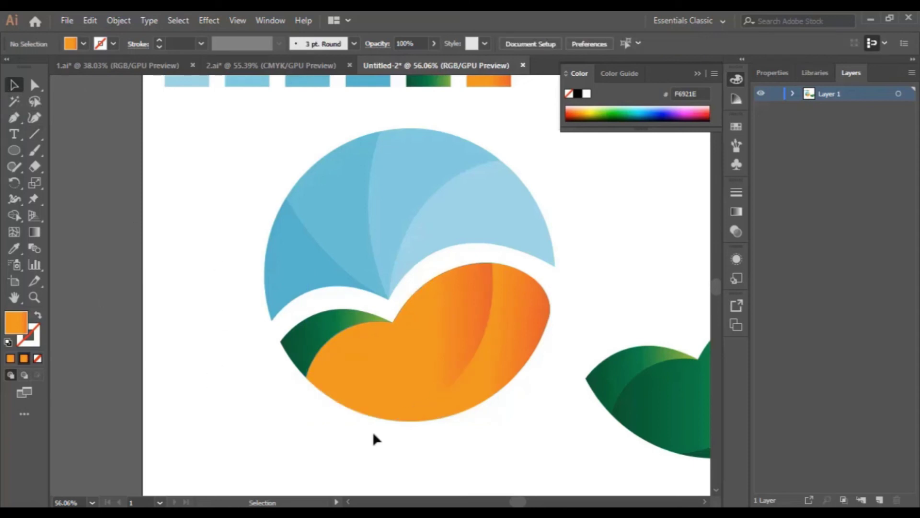
Fill the small left-hand region with the same orange gradient, shift its middle stop slightly left, and deselect it.
left_click(300, 337)
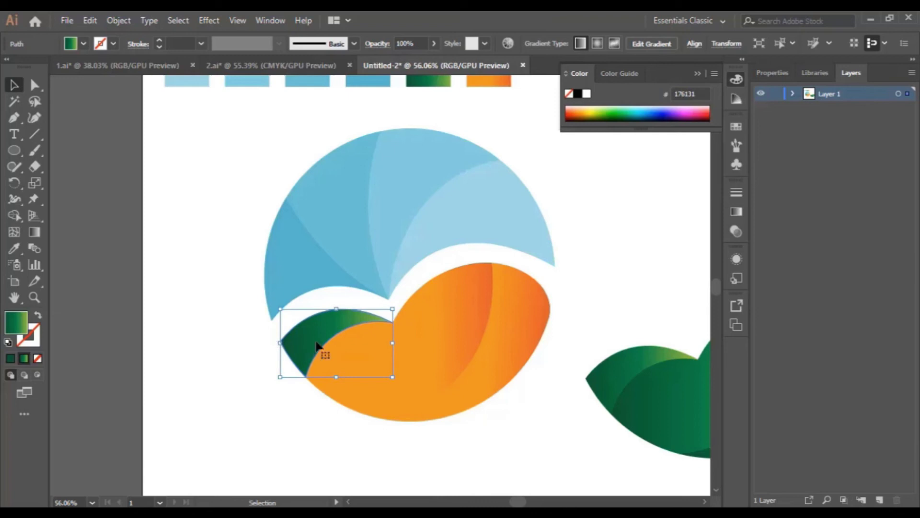
left_click(15, 250)
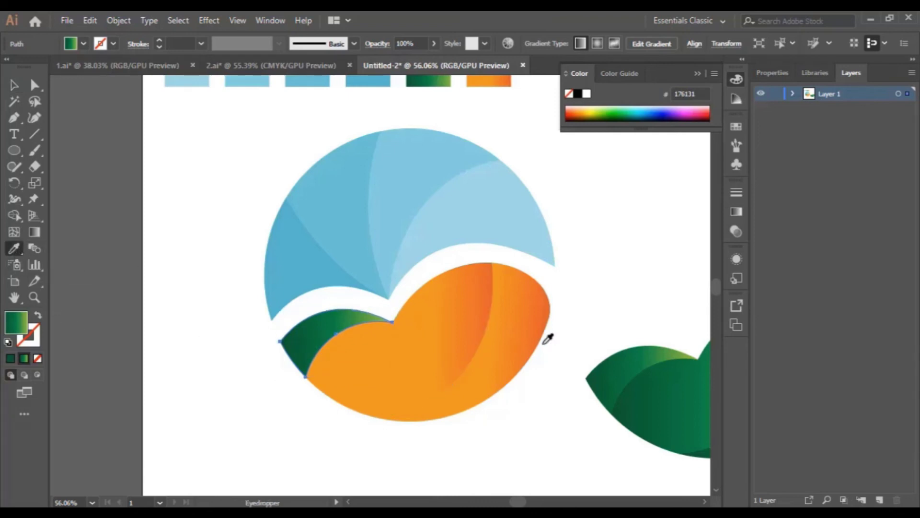
left_click(511, 315)
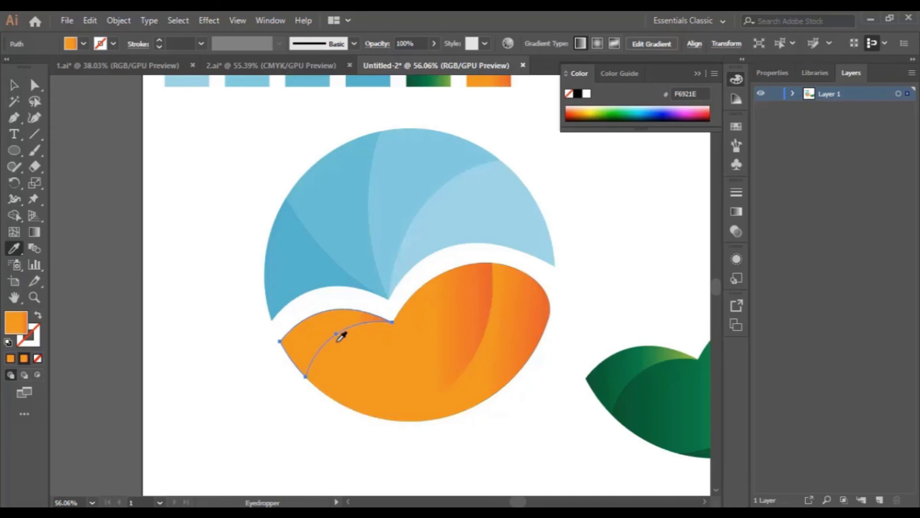
left_click(34, 232)
mouse_move(333, 343)
left_mouse_down()
mouse_move(316, 343)
mouse_move(326, 343)
left_mouse_up()
left_click(355, 344)
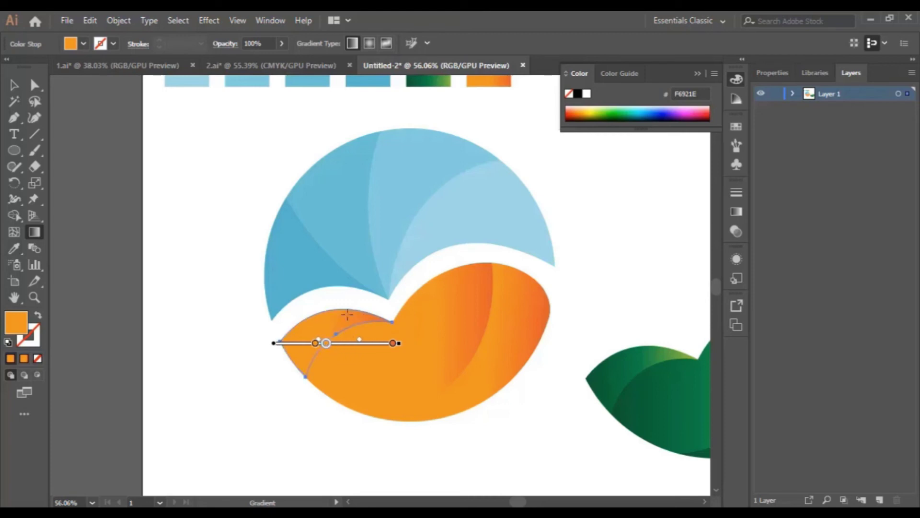
left_click(14, 85)
left_click(231, 182)
Move the copied green regions exactly on top of the orange lower shape.
left_click_drag(510, 501, 522, 501)
left_click_drag(476, 312, 668, 465)
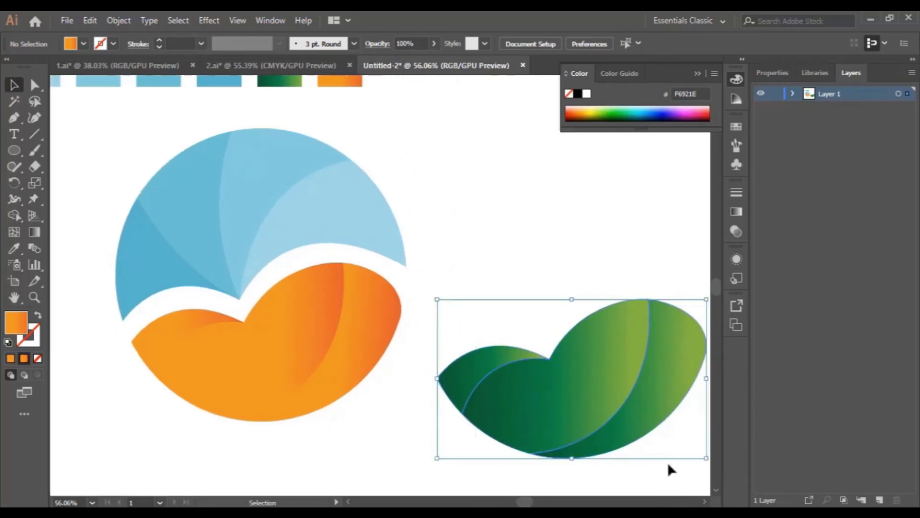
left_click_drag(615, 357, 367, 330)
Nudge the green shape down to expose an orange band along its upper edge and deselect it.
scroll(364, 323, "down", 3)
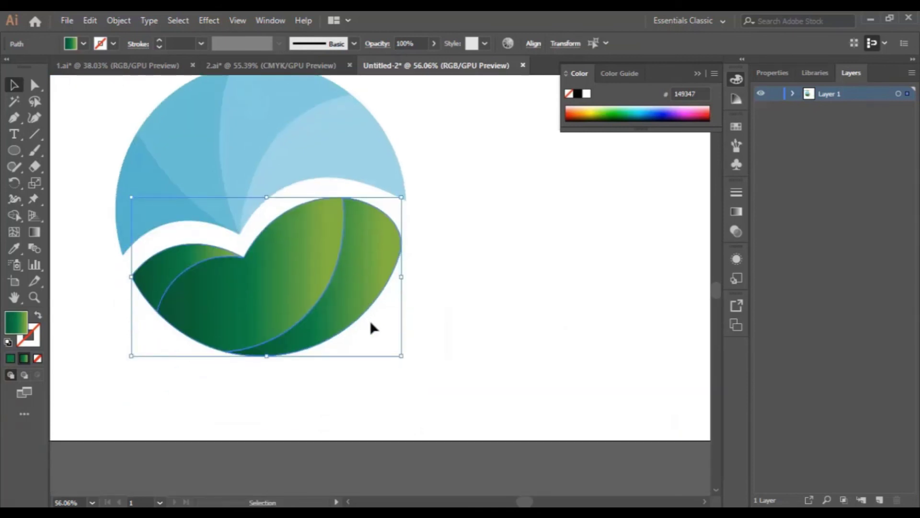
key("Down")
key("Down")
key("Down")
key("Down")
key("Down")
key("Down")
key("Down")
key("Down")
key("Down")
key("Down")
key("Down")
key("Down")
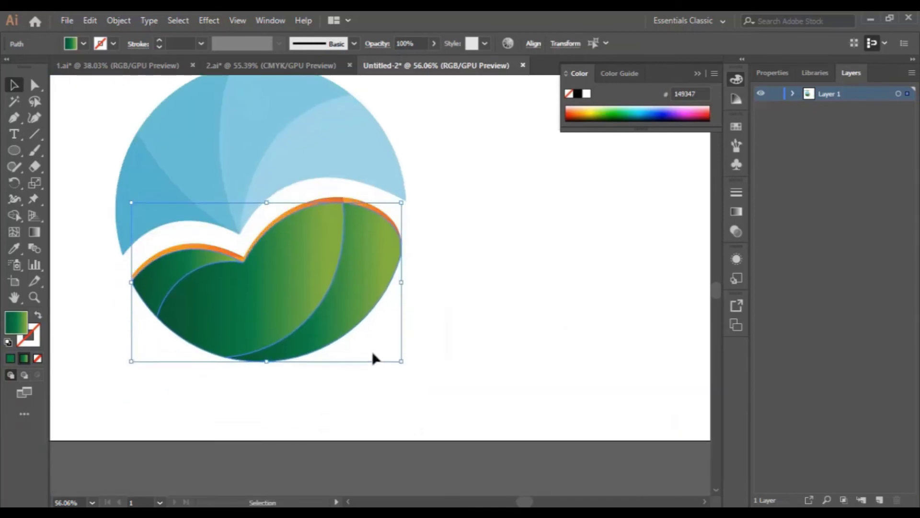
key("Down")
key("Down")
key("Down")
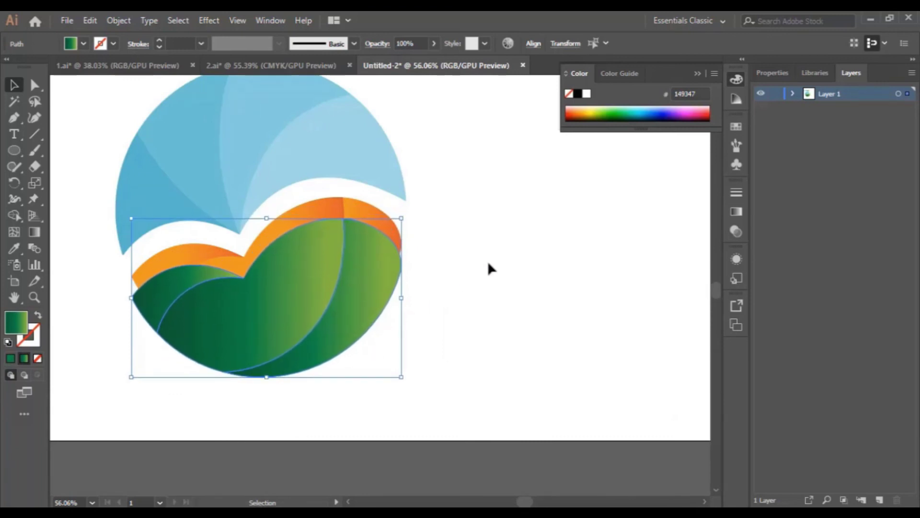
left_click(482, 294)
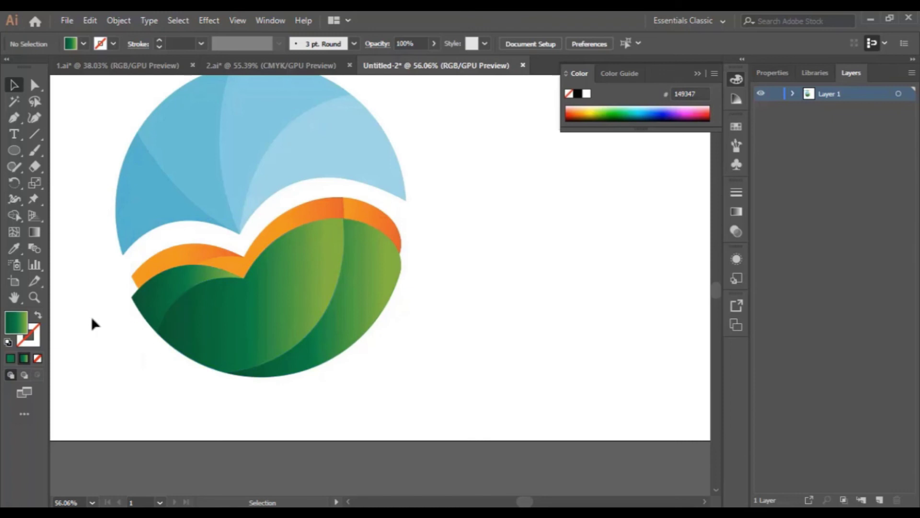
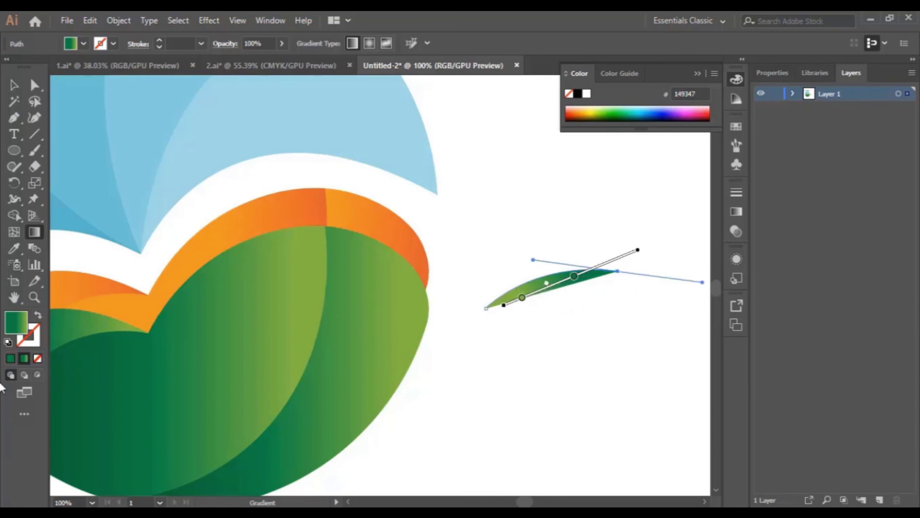
Turn the open curve's green gradient fill into a 2 pt stroke and attach the curve to the green shape's right edge.
left_click(38, 318)
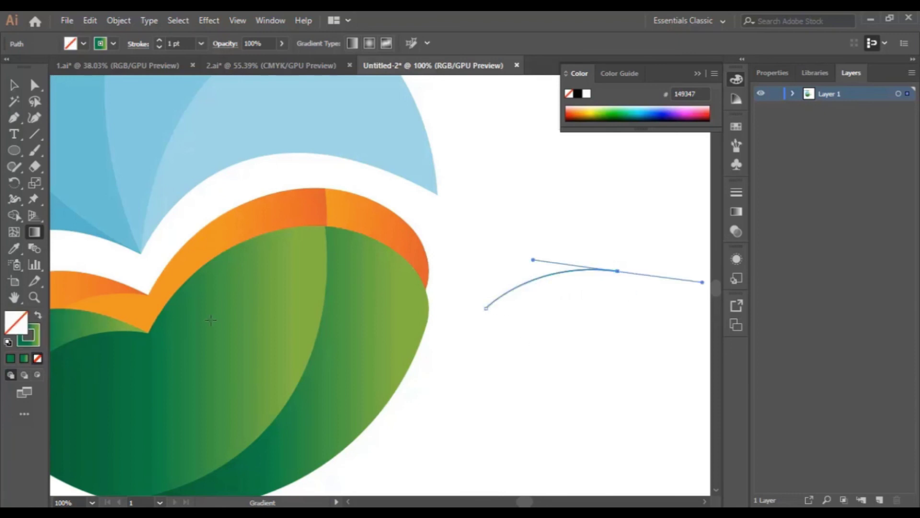
left_click(202, 43)
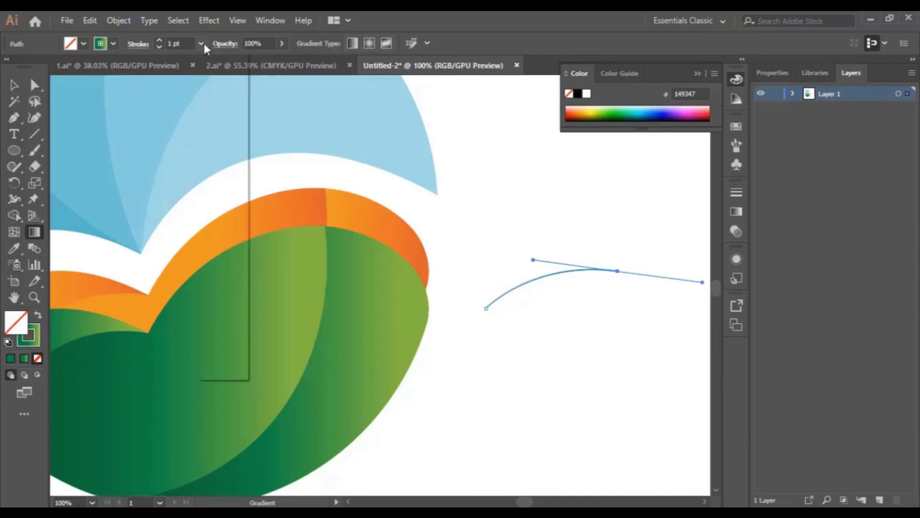
left_click(219, 118)
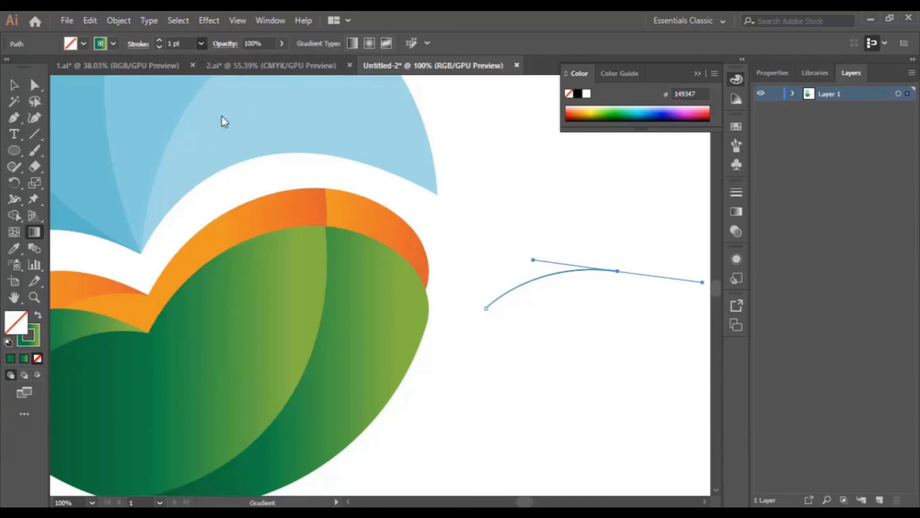
left_click(14, 85)
left_click(586, 321)
left_click_drag(571, 274, 499, 314)
left_click(607, 369)
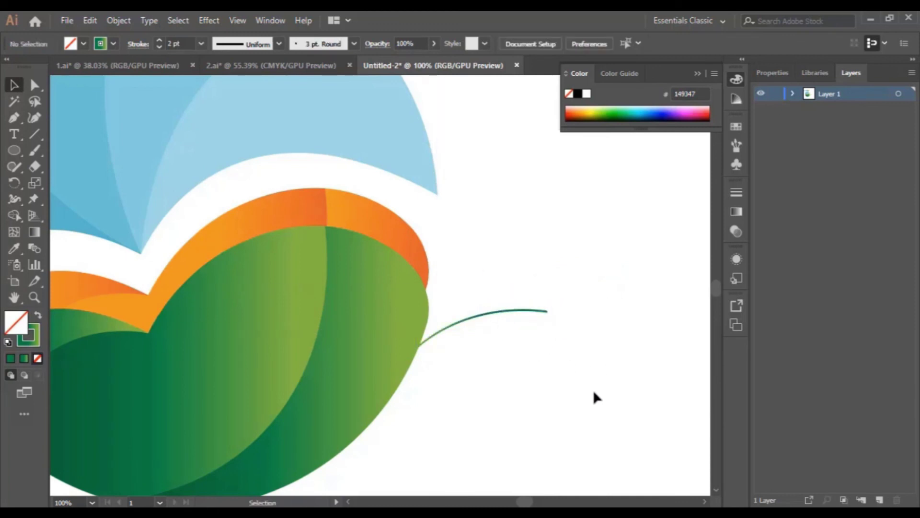
Draw a small circle at the outer end of the antenna curve with the Ellipse tool.
left_click(14, 150)
left_click_drag(545, 304, 558, 319)
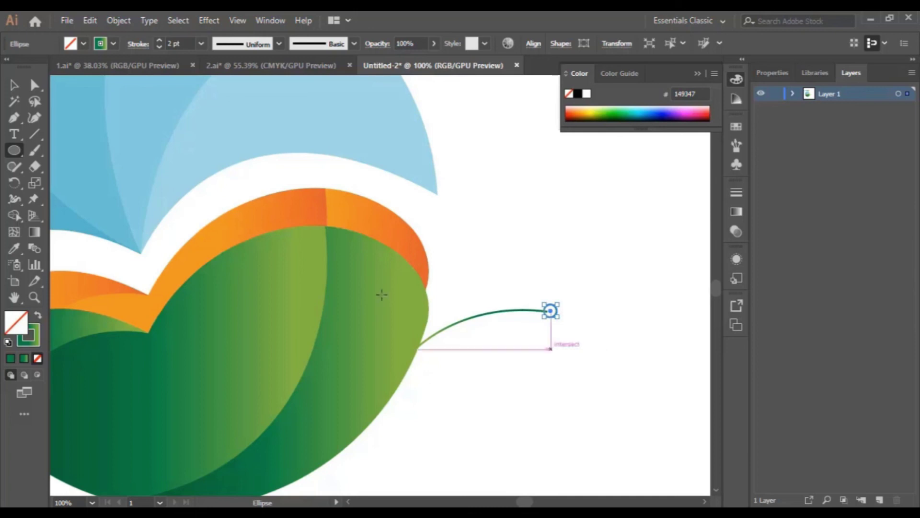
Turn the small circle's green gradient stroke into a fill and nudge the circle onto the antenna curve's end.
left_click(38, 317)
key("v")
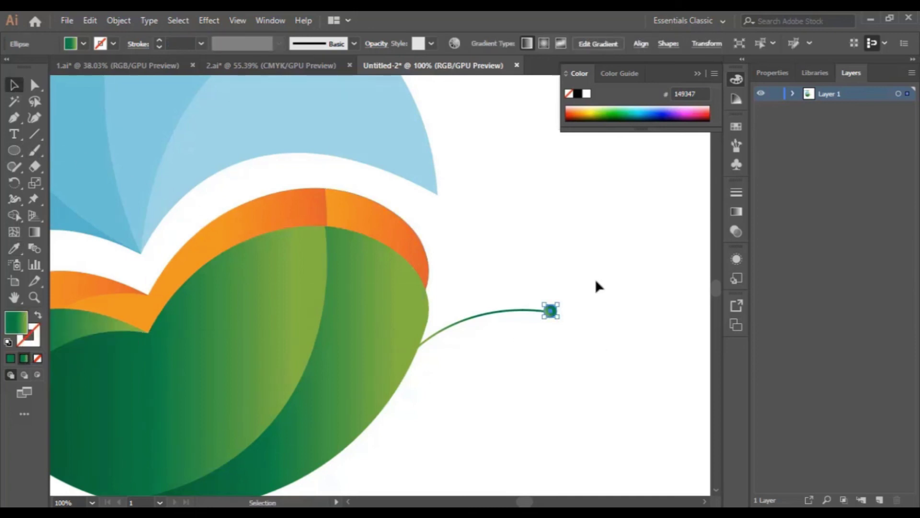
left_click_drag(556, 315, 554, 319)
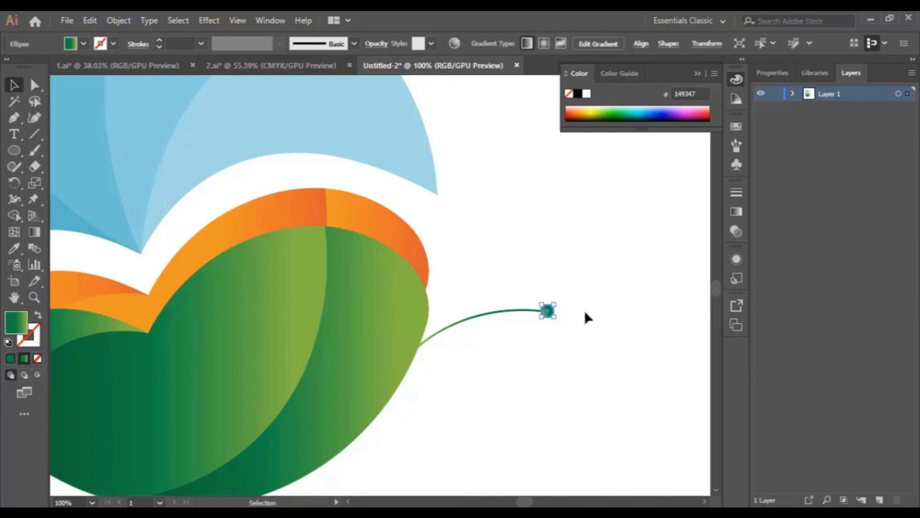
left_click(585, 311)
scroll(615, 316, "down", 1)
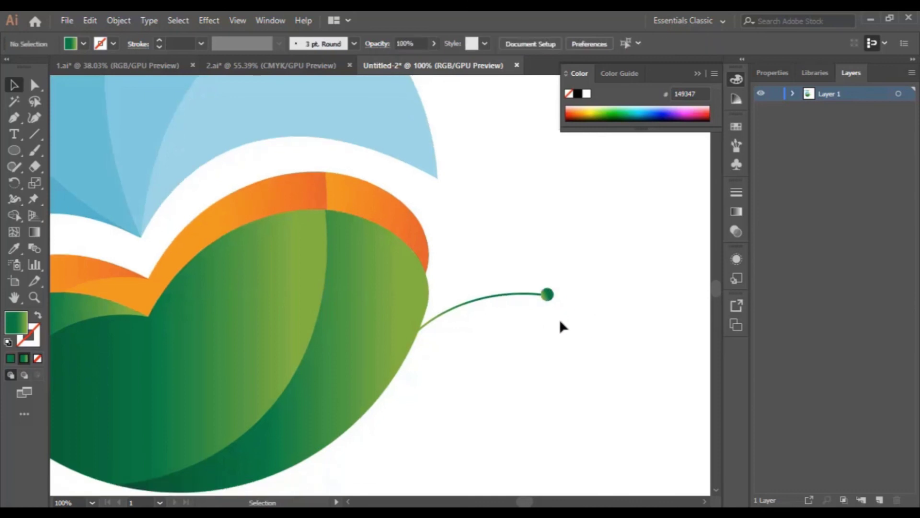
Duplicate the antenna curve with its circle and rotate the copy upward so both antennae share the same base.
left_click(548, 294)
left_click_drag(493, 267, 600, 348)
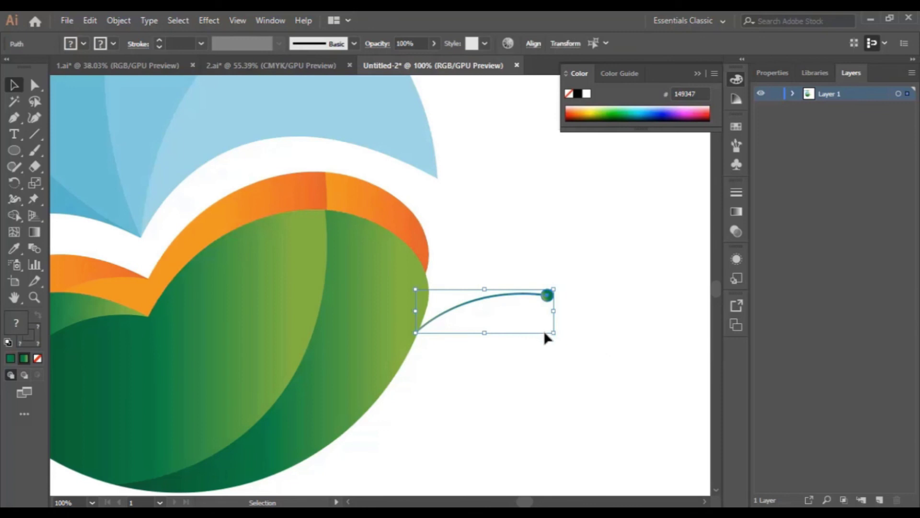
left_click_drag(548, 295, 562, 252)
left_click_drag(537, 262, 527, 257)
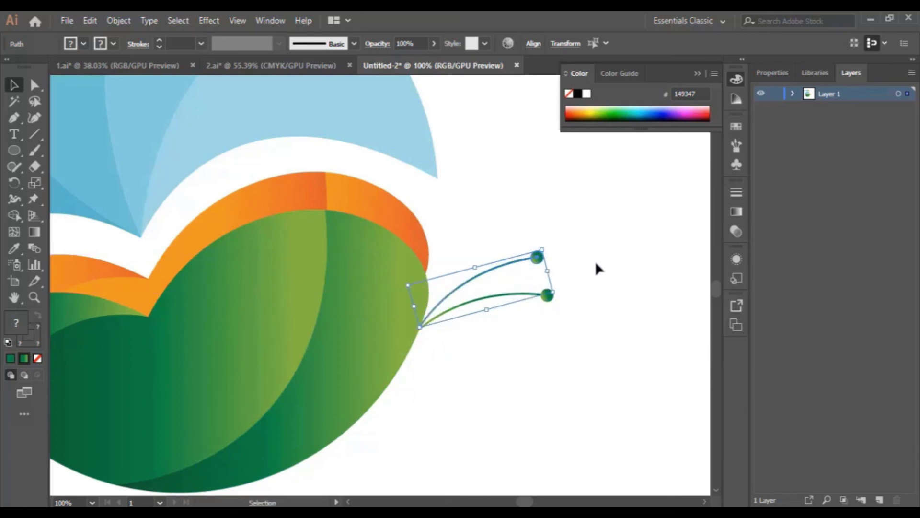
left_click(600, 246)
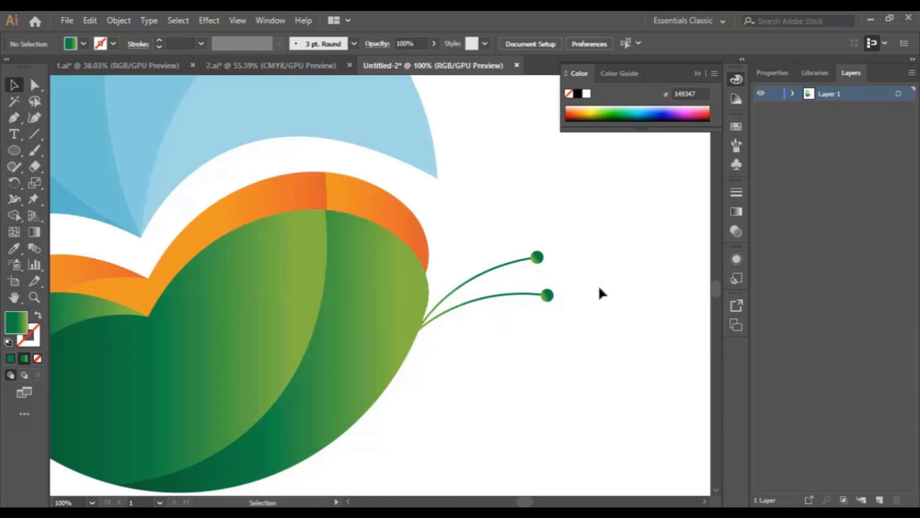
Recolour the upper antenna curve with the orange band's gradient, sampled with the Eyedropper and applied as a 1 pt stroke.
left_click(509, 269)
left_click(597, 258)
left_click(509, 270)
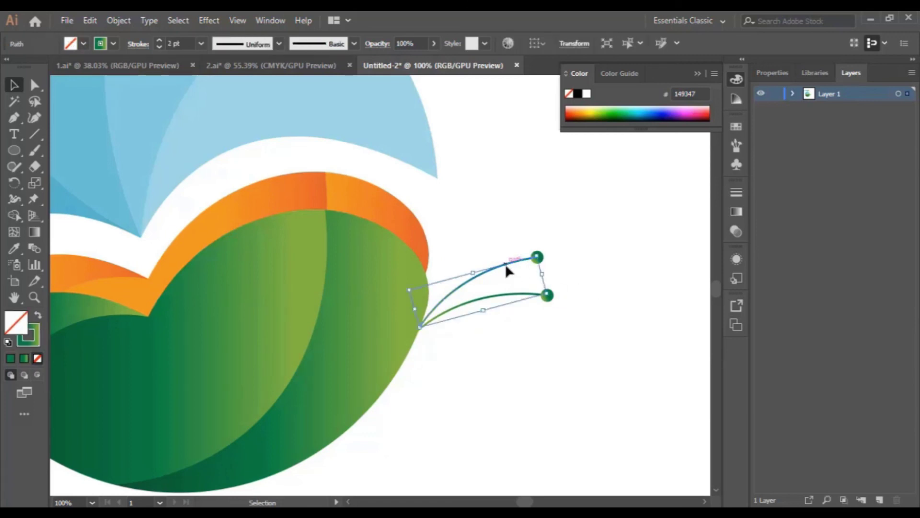
left_click(14, 248)
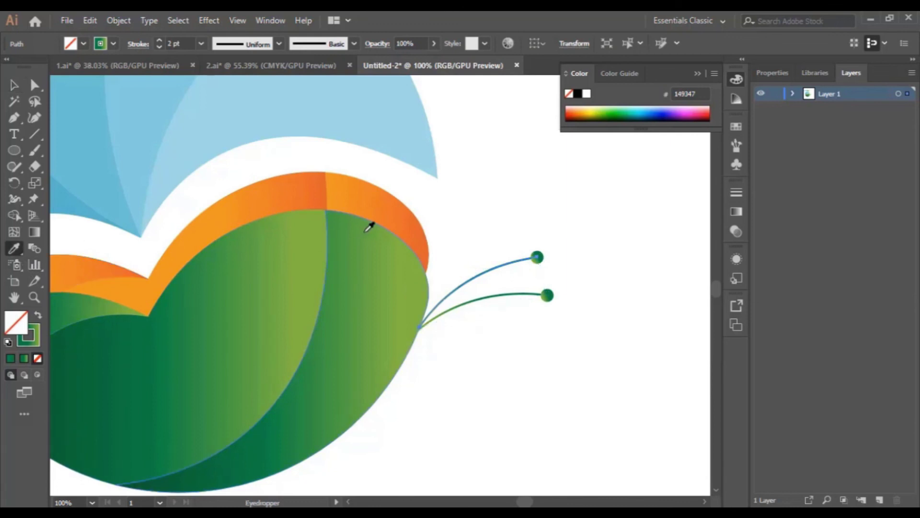
left_click(404, 208)
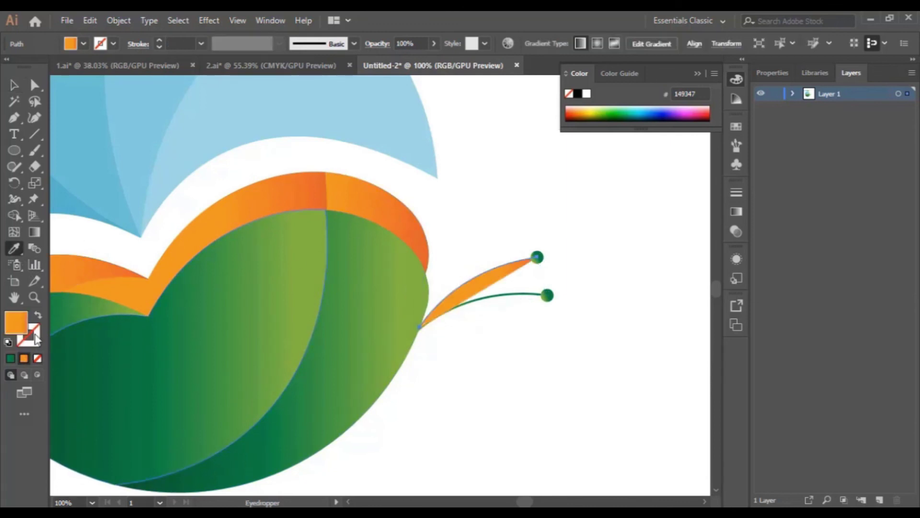
left_click(38, 316)
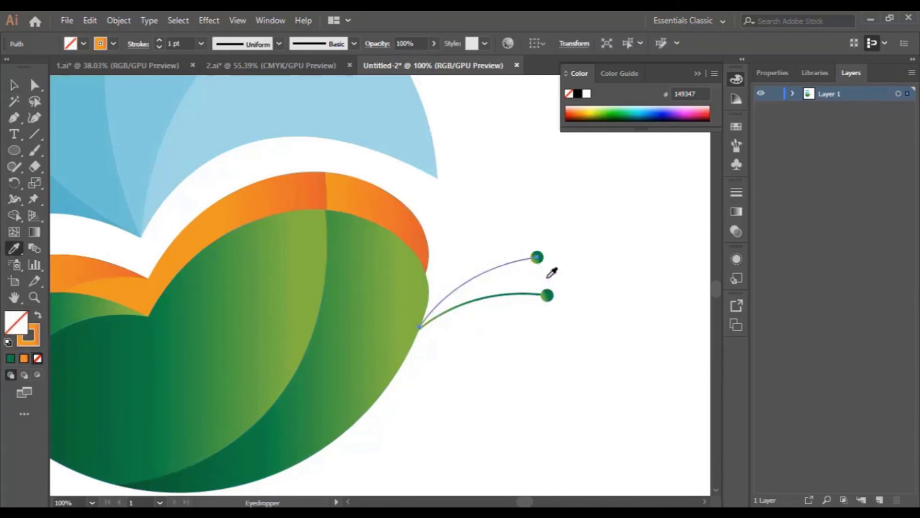
left_click(14, 85)
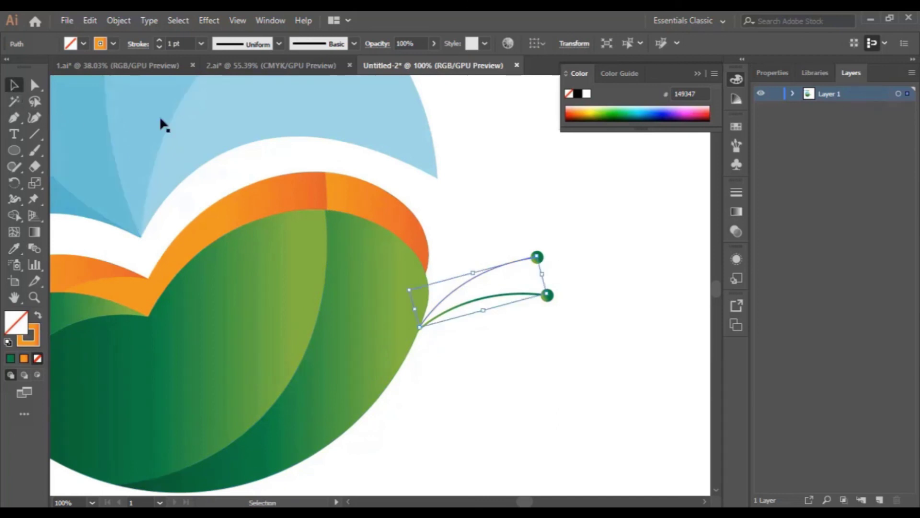
left_click(607, 229)
Fill the upper antenna's circle with the orange gradient sampled from the band using the Eyedropper.
left_click(537, 258)
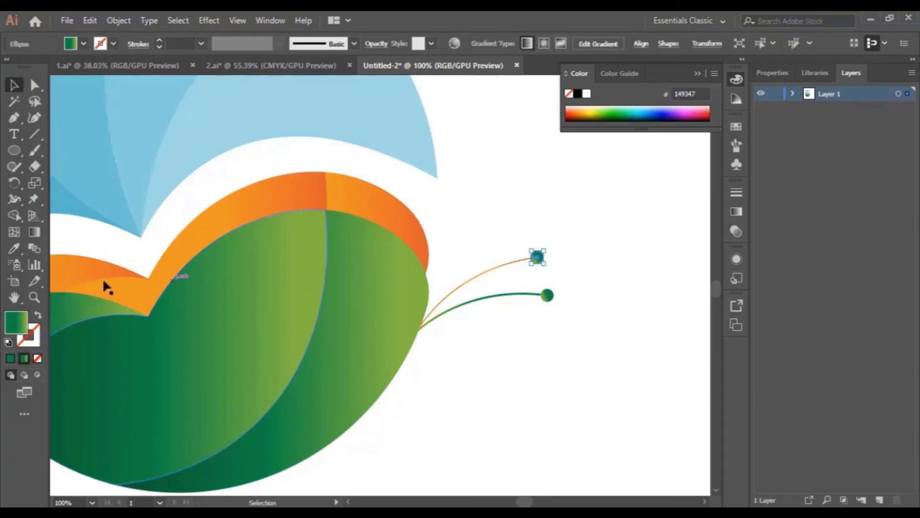
key("i")
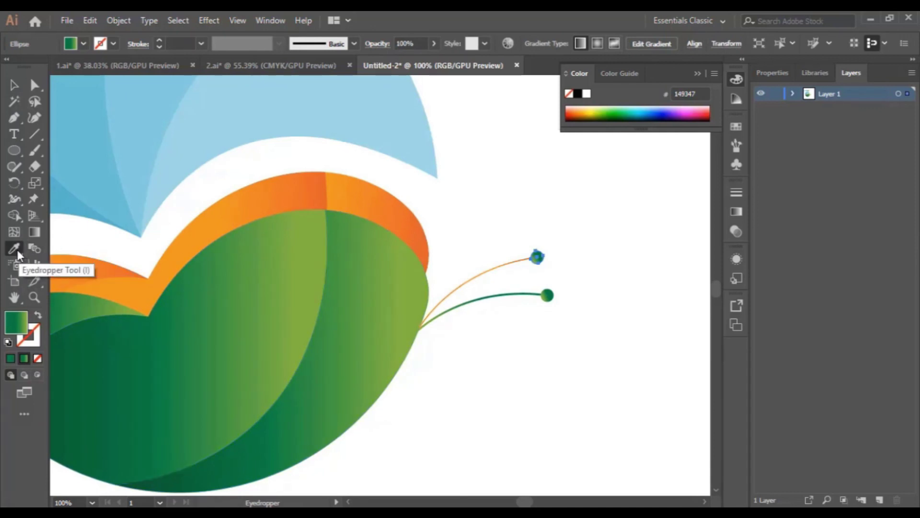
left_click(390, 198)
key("v")
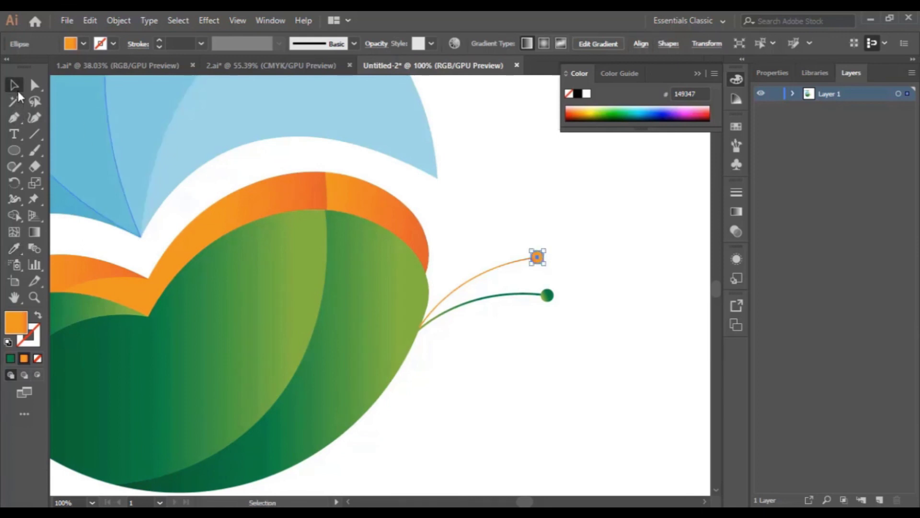
left_click(588, 254)
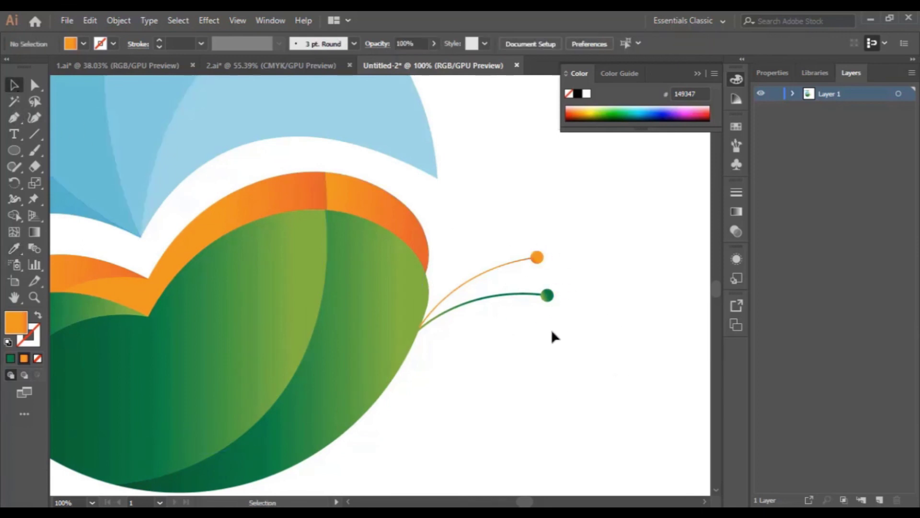
Move the complete butterfly emblem with its antennae across to the artboard's right half and deselect it.
key("ctrl+minus")
key("ctrl+minus")
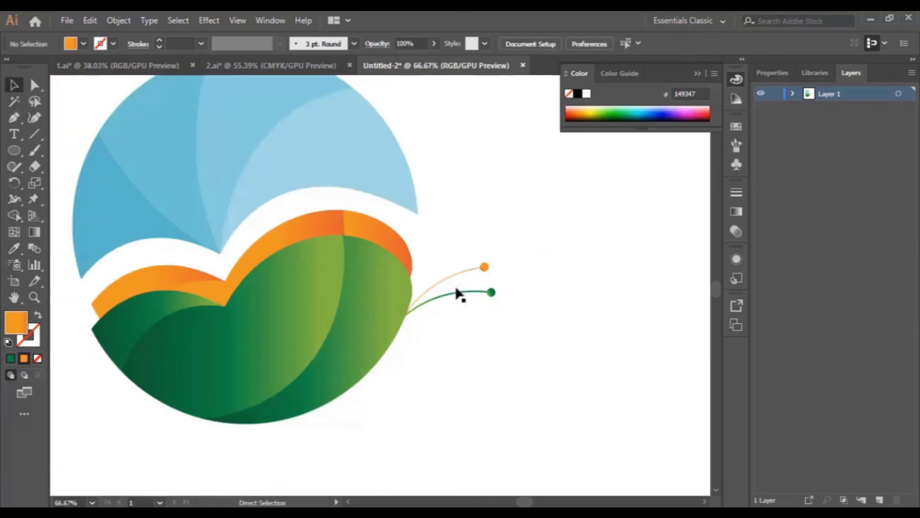
scroll(441, 259, "up", 1)
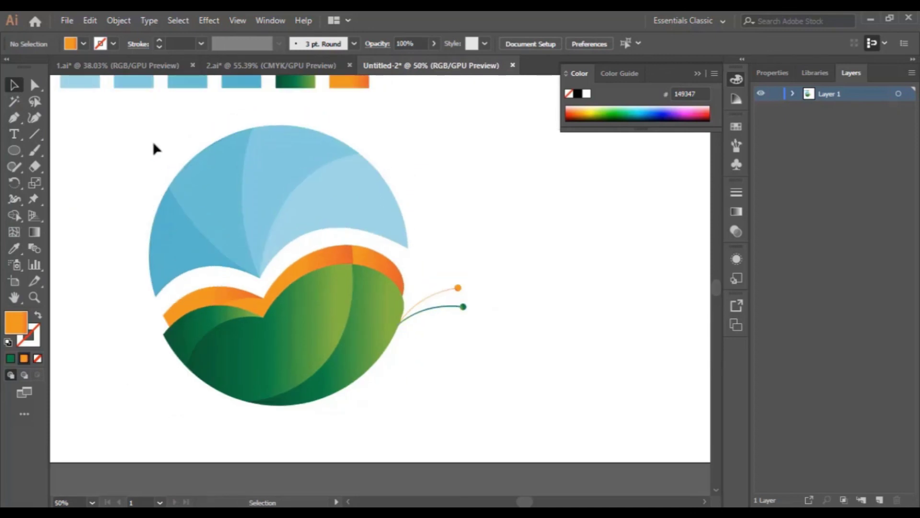
left_click_drag(524, 502, 531, 501)
scroll(98, 190, "up", 2)
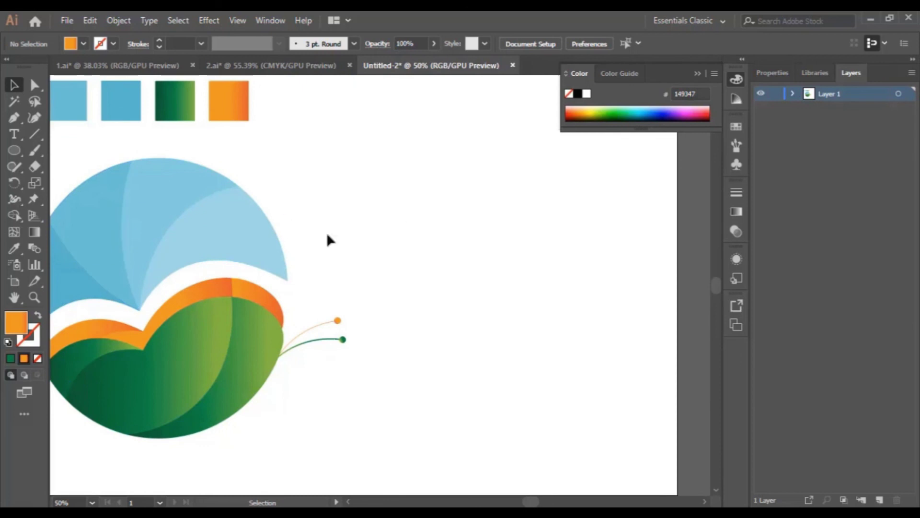
left_click_drag(405, 207, 89, 424)
left_click_drag(150, 238, 420, 206)
scroll(439, 211, "down", 3)
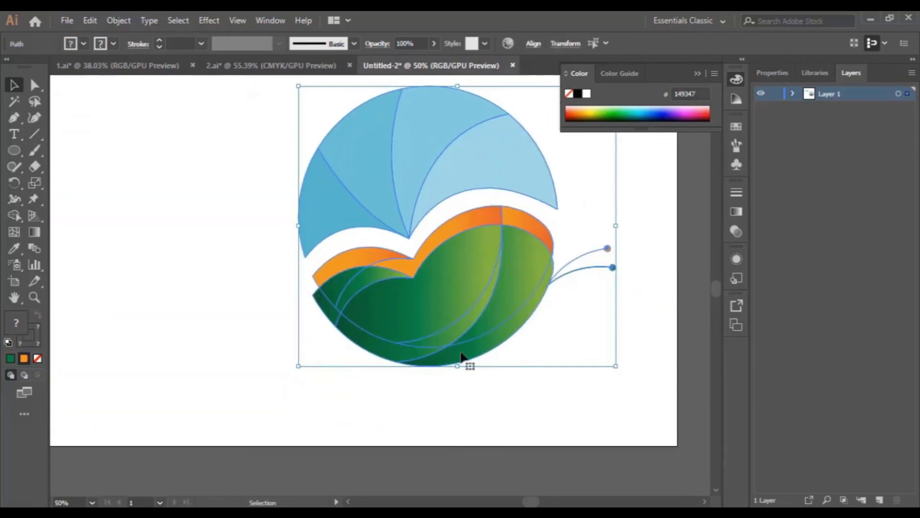
left_click(456, 431)
scroll(456, 432, "up", 2)
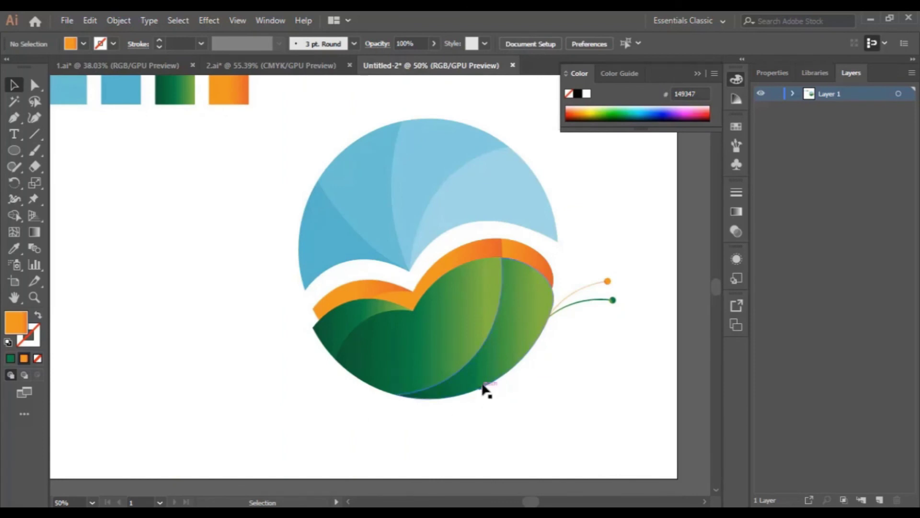
Select the emblem shapes and antenna curves and shift them slightly up on the artboard.
scroll(483, 386, "down", 2)
left_click_drag(279, 110, 548, 323)
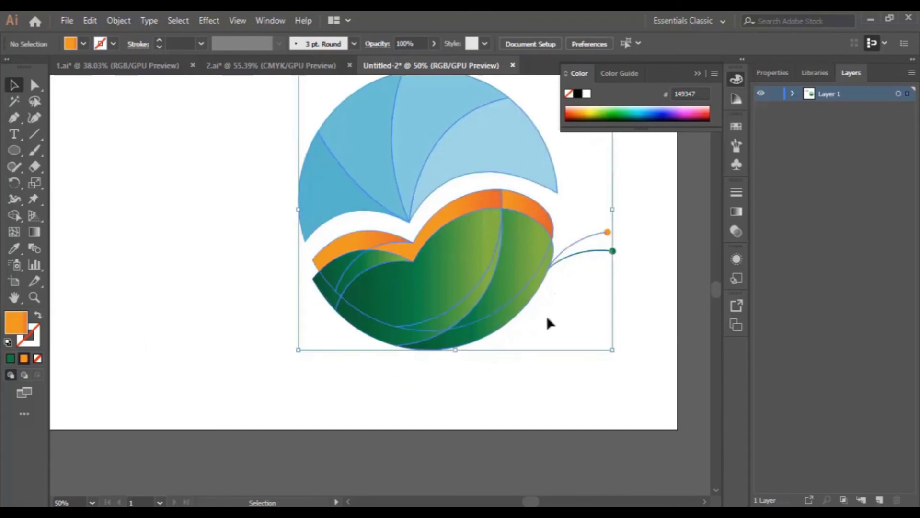
left_click_drag(468, 270, 468, 246)
scroll(464, 301, "up", 2)
scroll(464, 302, "up", 1)
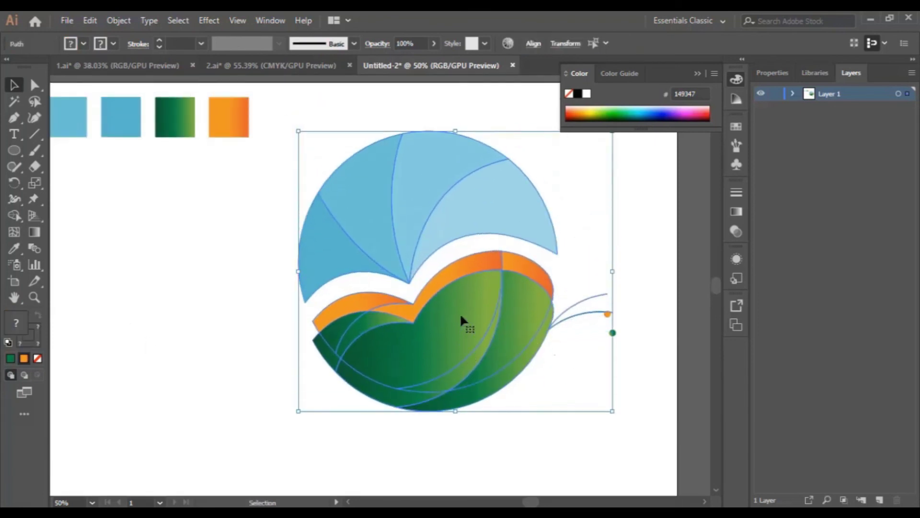
scroll(459, 313, "down", 2)
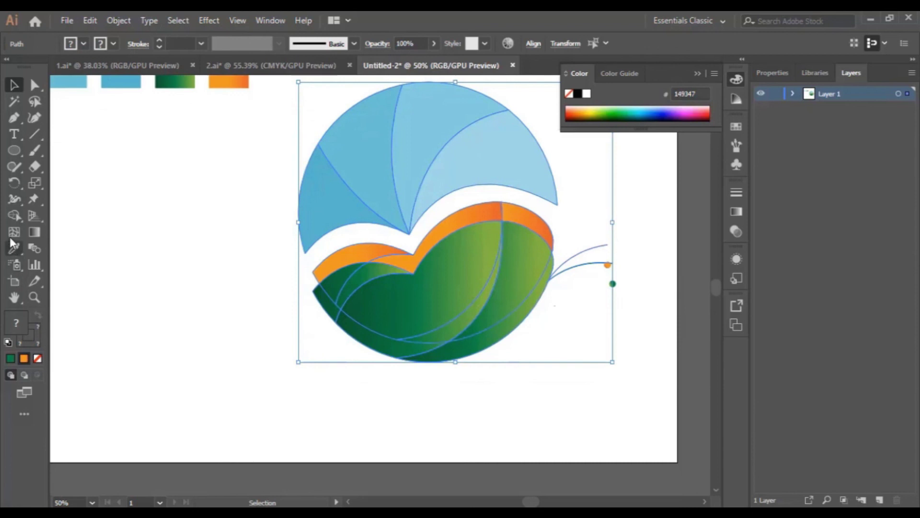
Start a new text object below the emblem with the Type tool and set its font size to 48 pt.
left_click(14, 134)
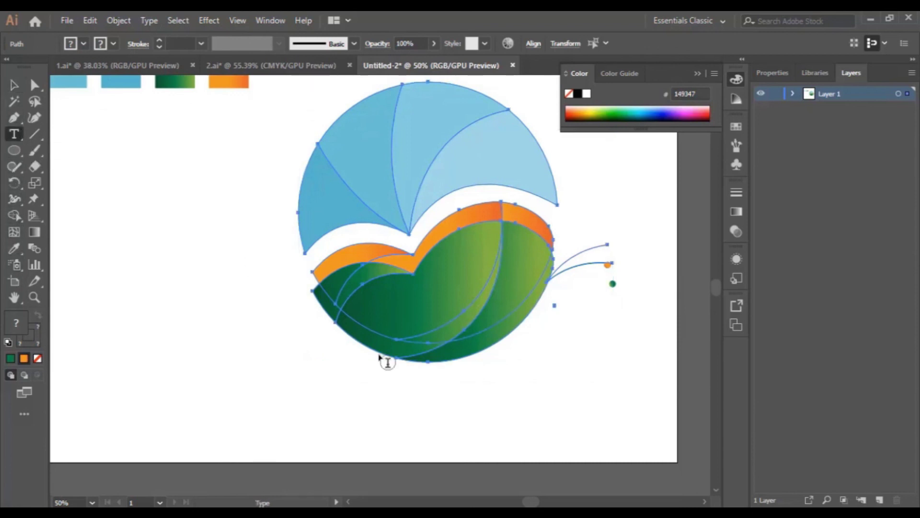
scroll(412, 369, "down", 2)
scroll(408, 378, "up", 1)
left_click(408, 378)
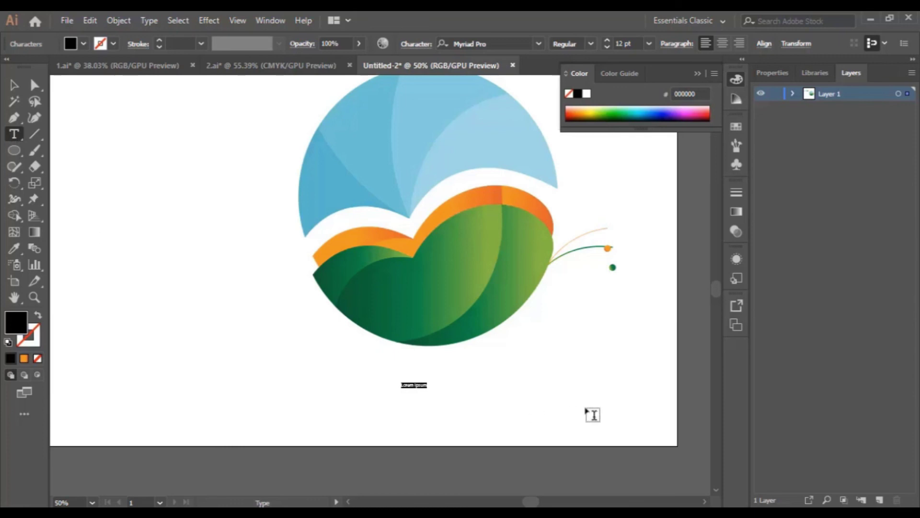
left_click(649, 43)
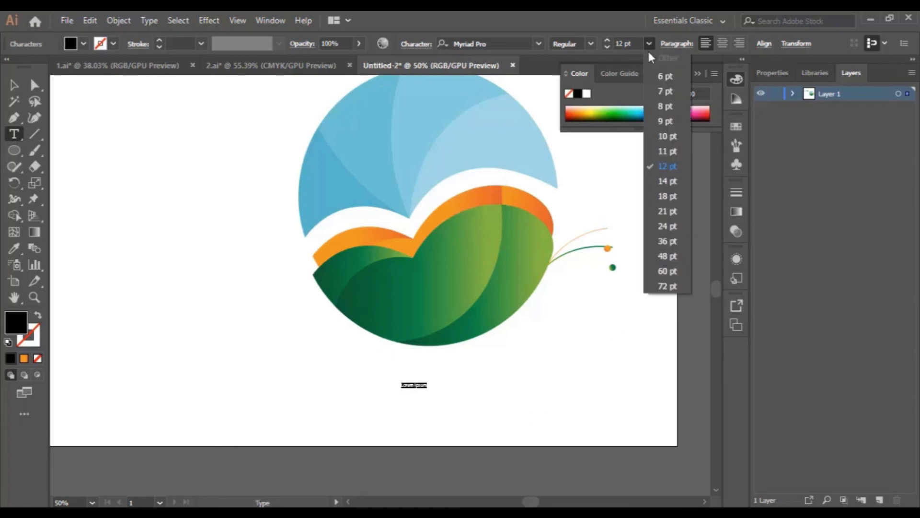
left_click(676, 259)
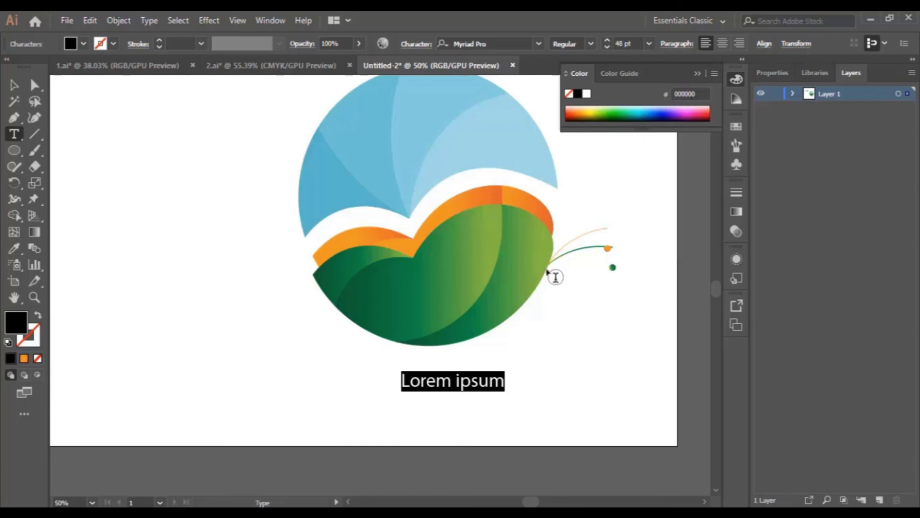
Replace the placeholder text below the emblem with the word "butterfly".
type("buter")
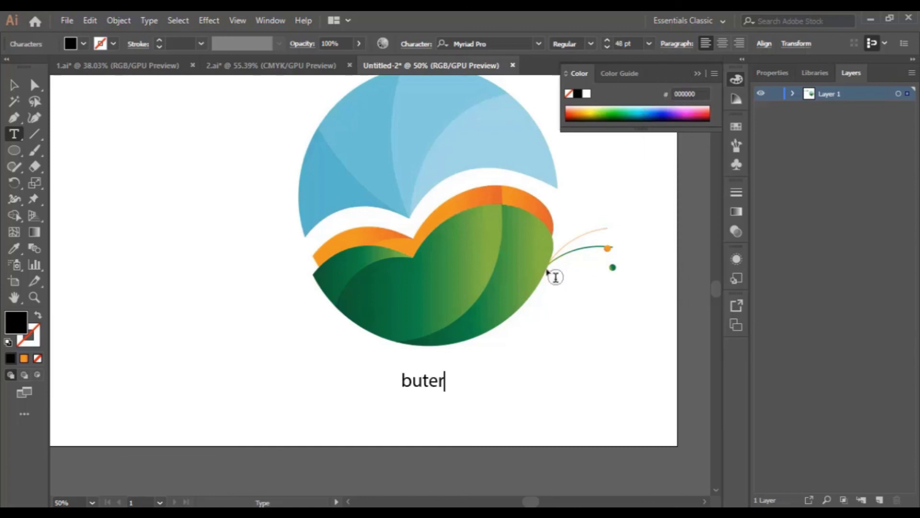
type("fly")
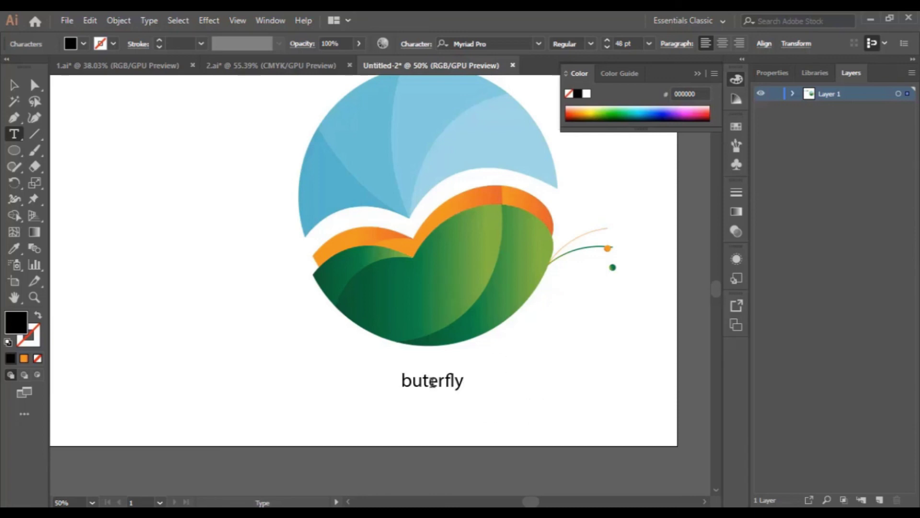
type("t")
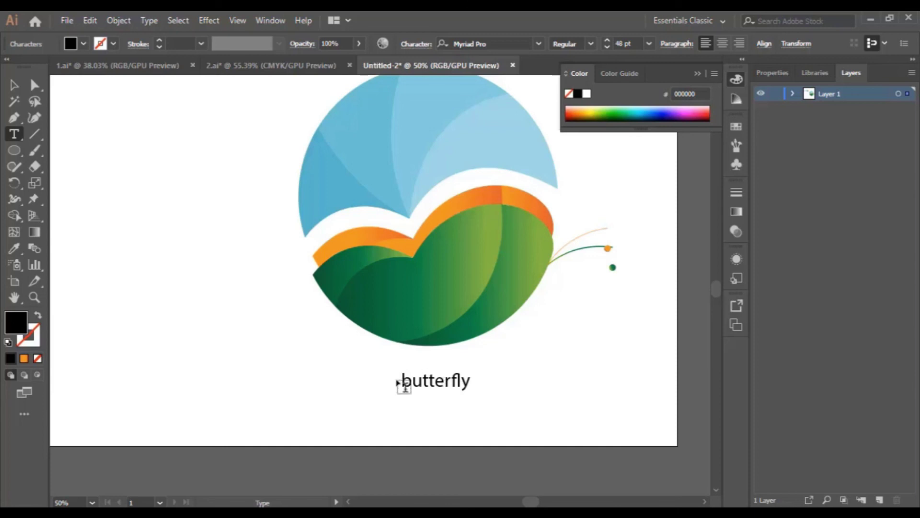
Set the font of the word "butterfly" to Back to Black Demo and finish the text editing.
left_click_drag(402, 384, 536, 384)
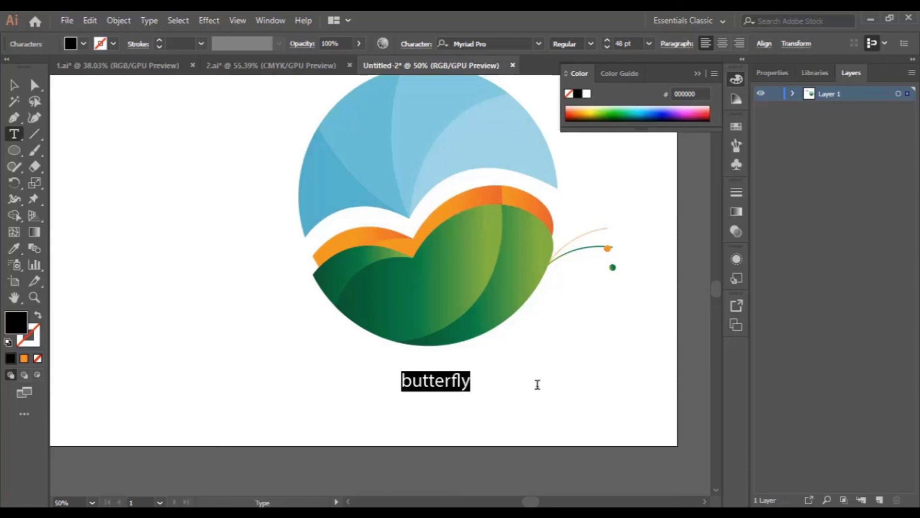
left_click(505, 43)
left_click(538, 43)
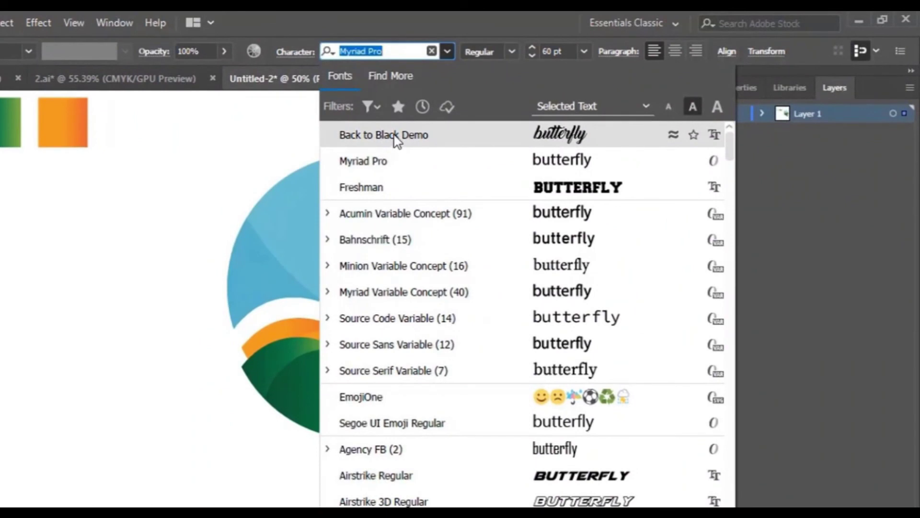
left_click(394, 136)
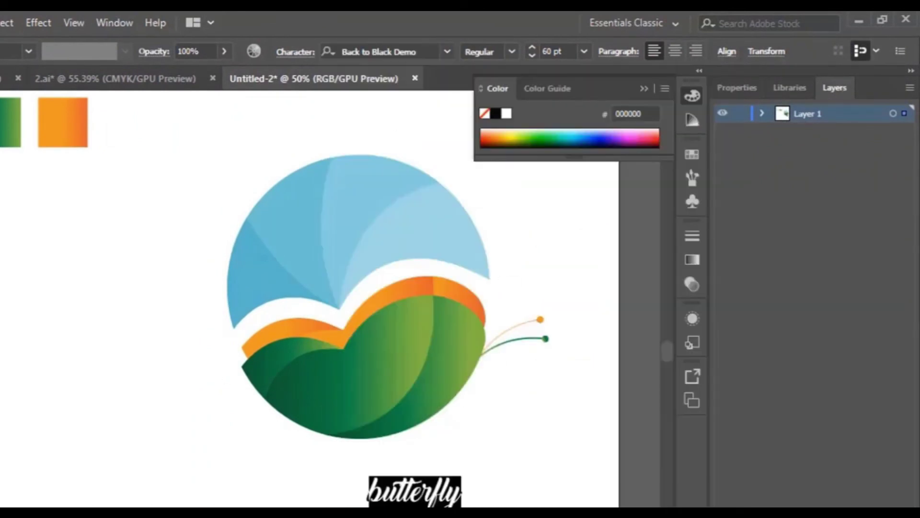
key("Escape")
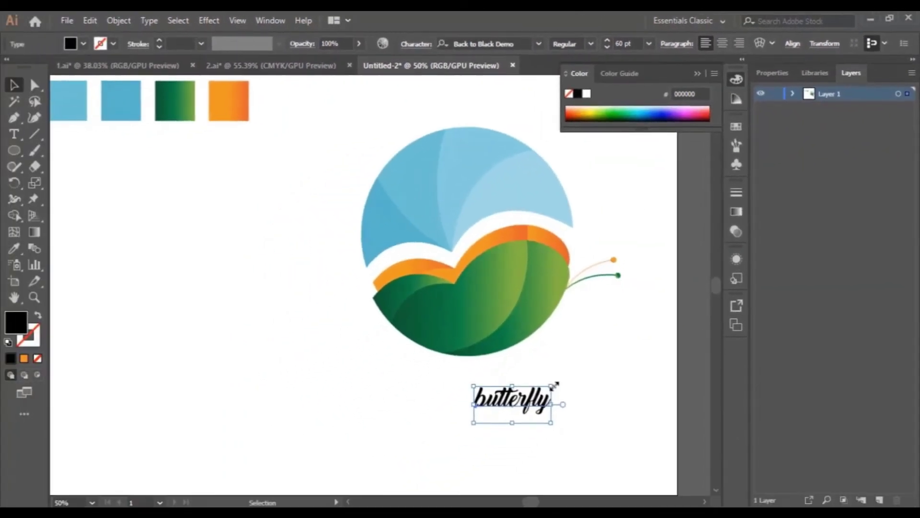
Enlarge the "butterfly" text to about 131 pt, centre it beneath the emblem and deselect it.
left_click_drag(552, 385, 632, 311)
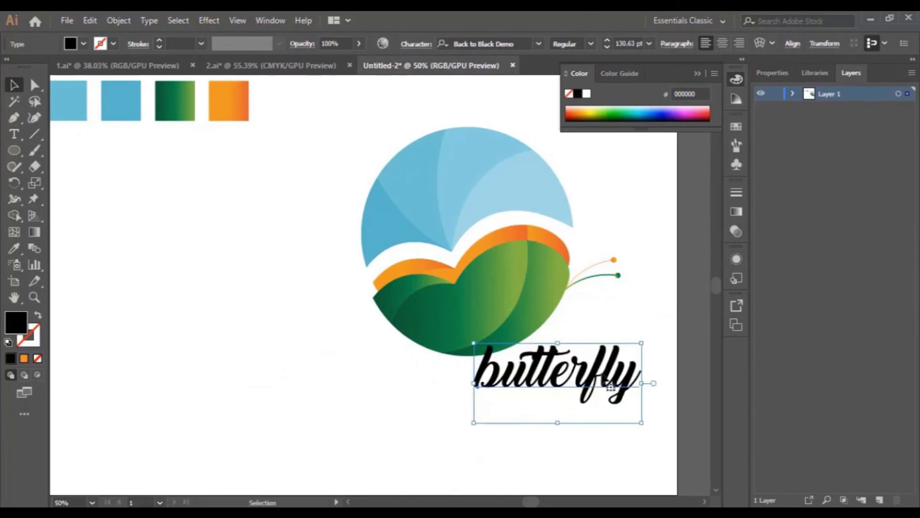
left_click_drag(610, 387, 521, 409)
left_click(581, 403)
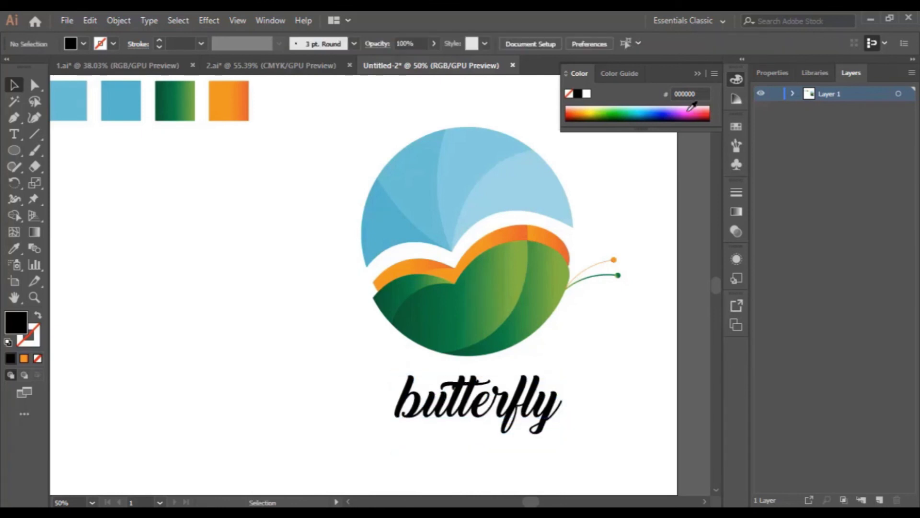
Collapse the Color panel and leave the finished logo deselected.
left_click(699, 74)
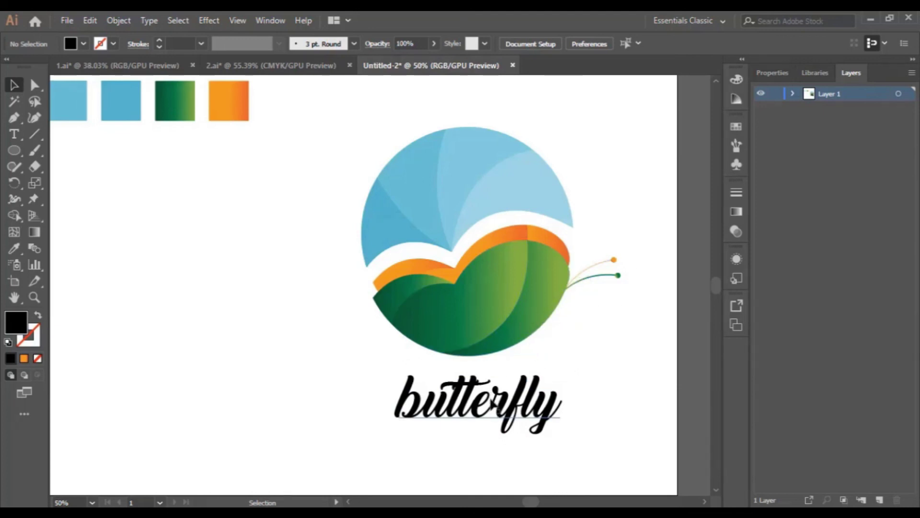
left_click_drag(371, 161, 590, 390)
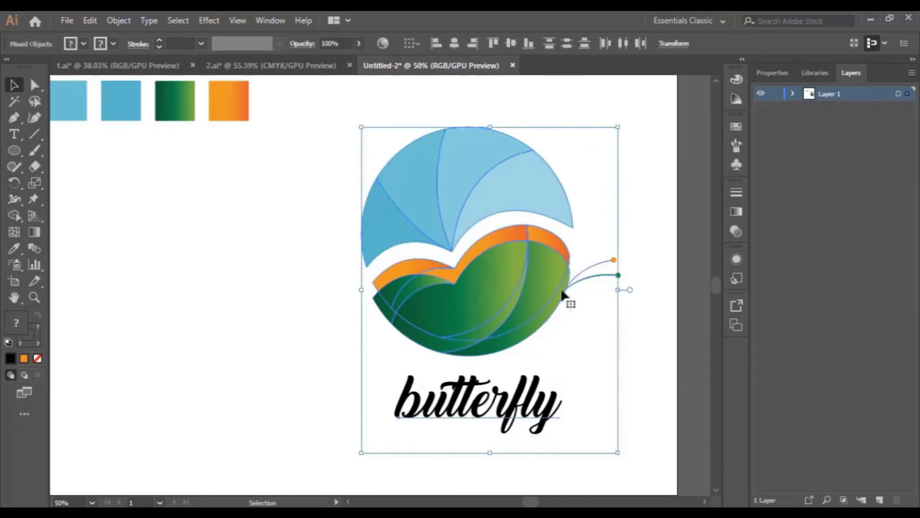
left_click(638, 358)
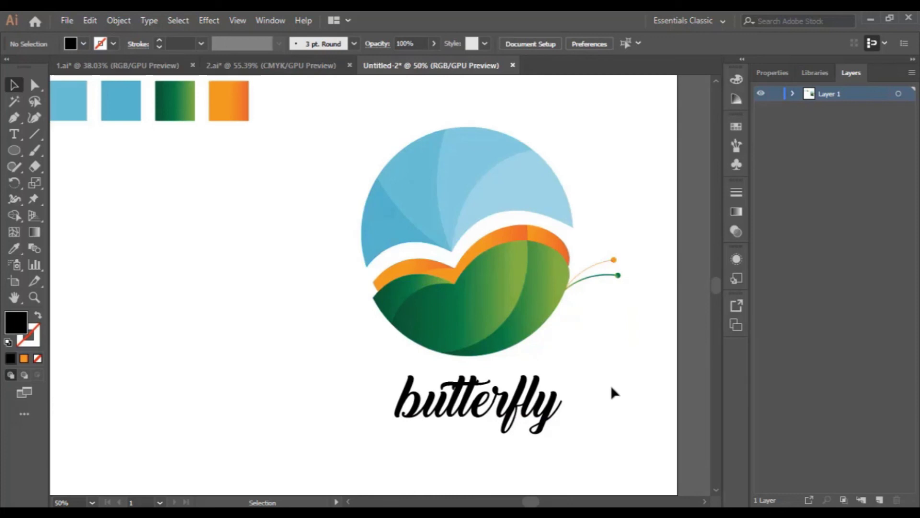
left_click(891, 488)
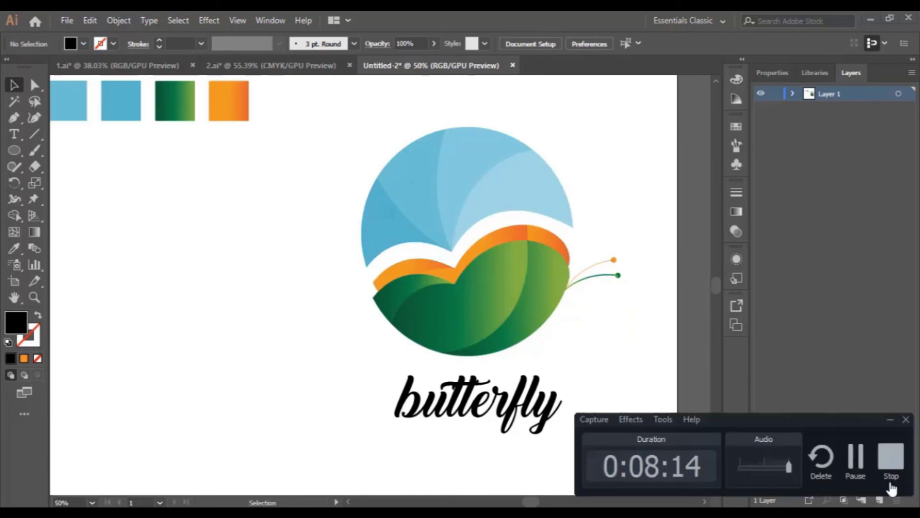